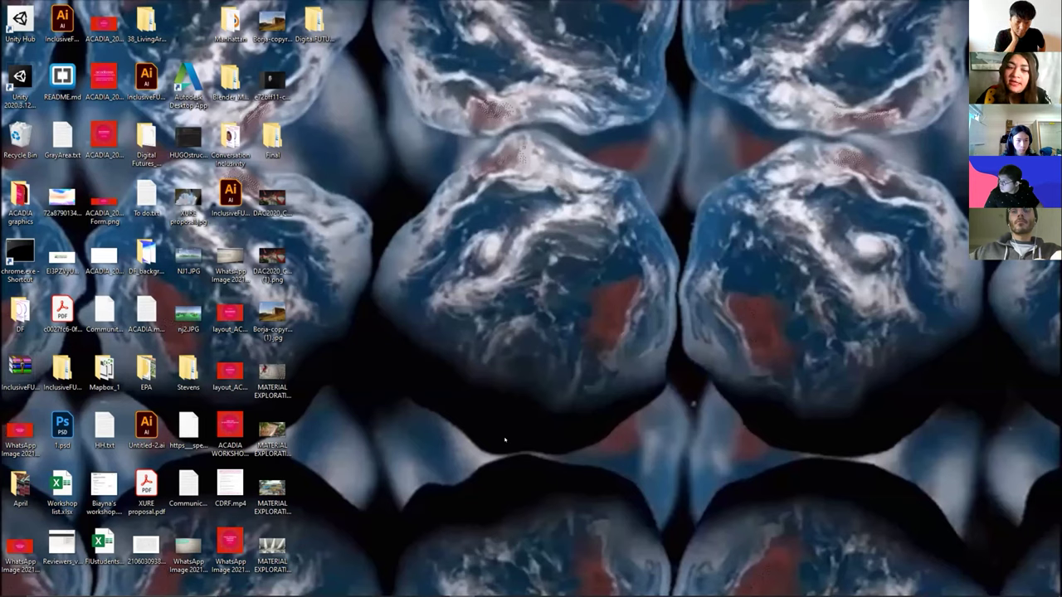
Launch Chrome from its custom desktop shortcut and bring the Google Chrome Gpu dialog into view
mouse_move(411, 593)
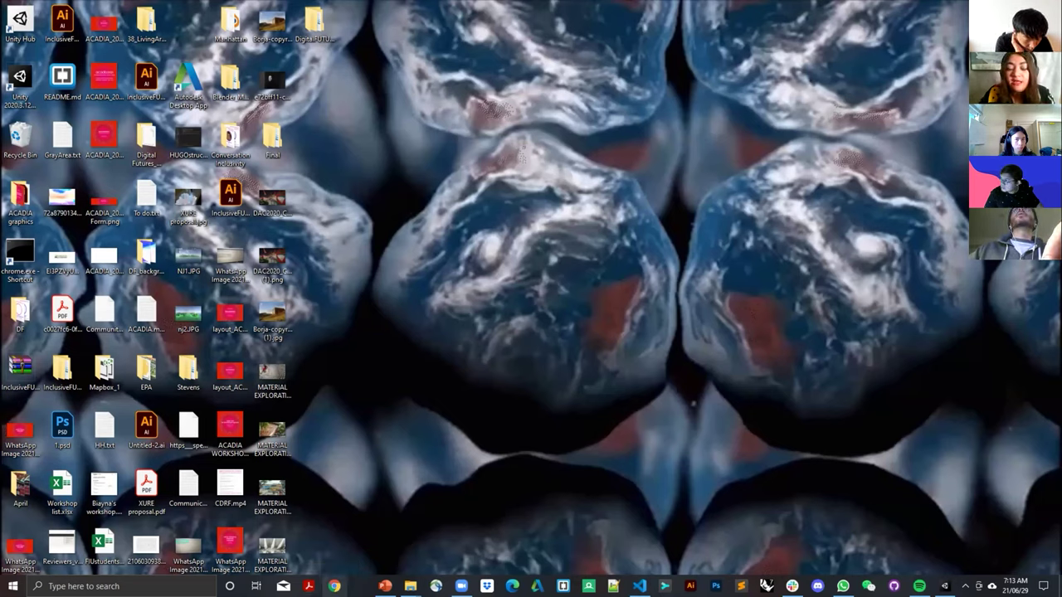
drag(20, 253, 350, 198)
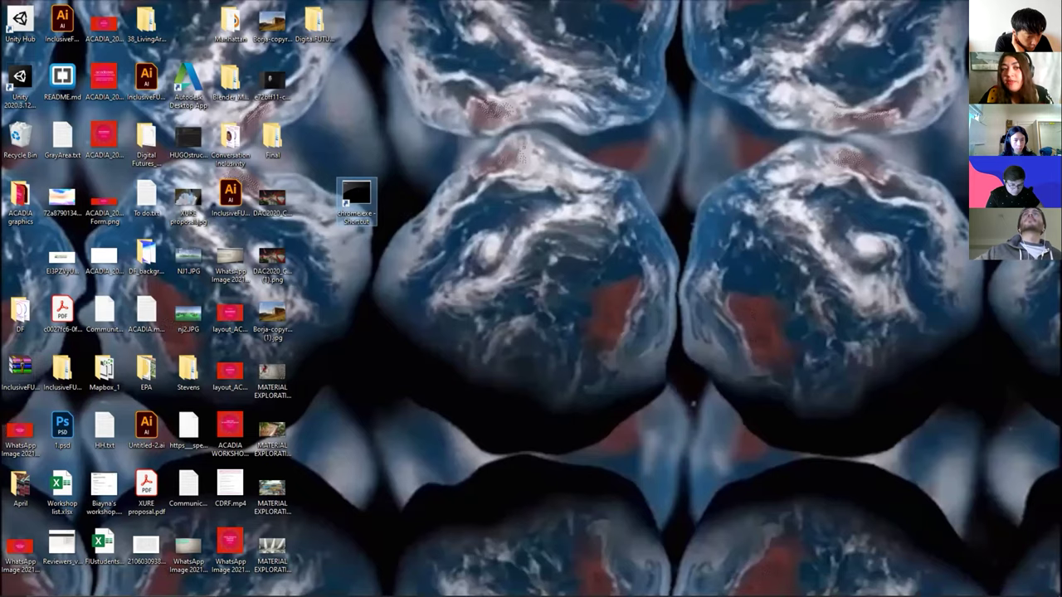
double_click(357, 189)
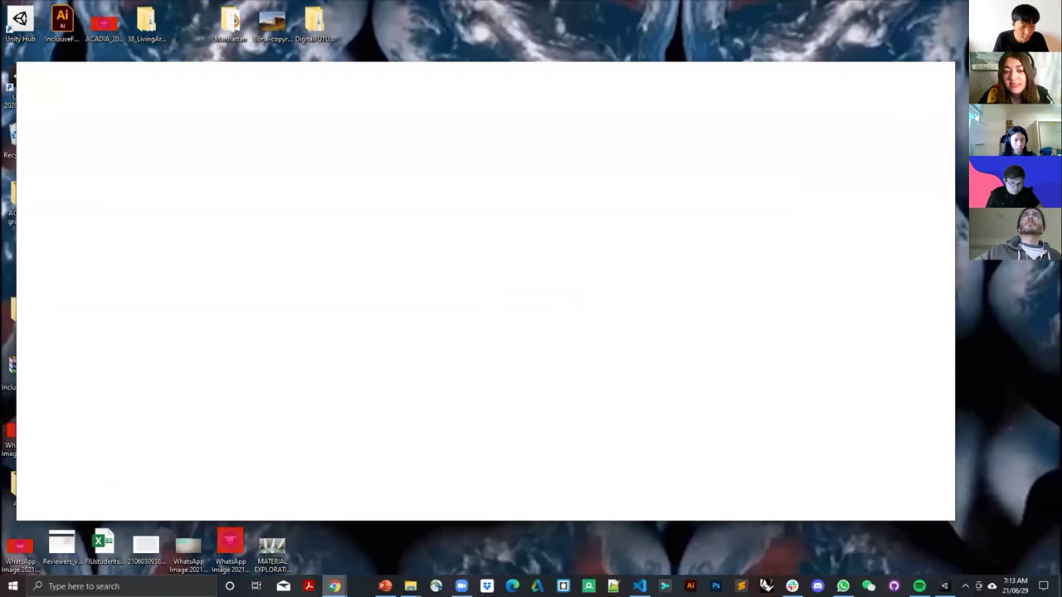
mouse_move(335, 586)
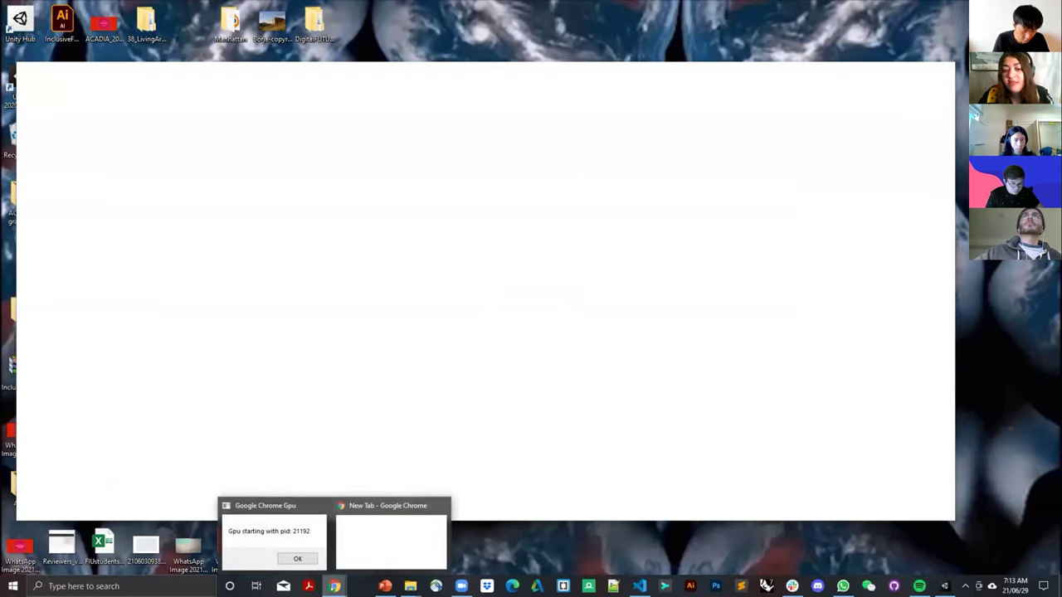
click(260, 532)
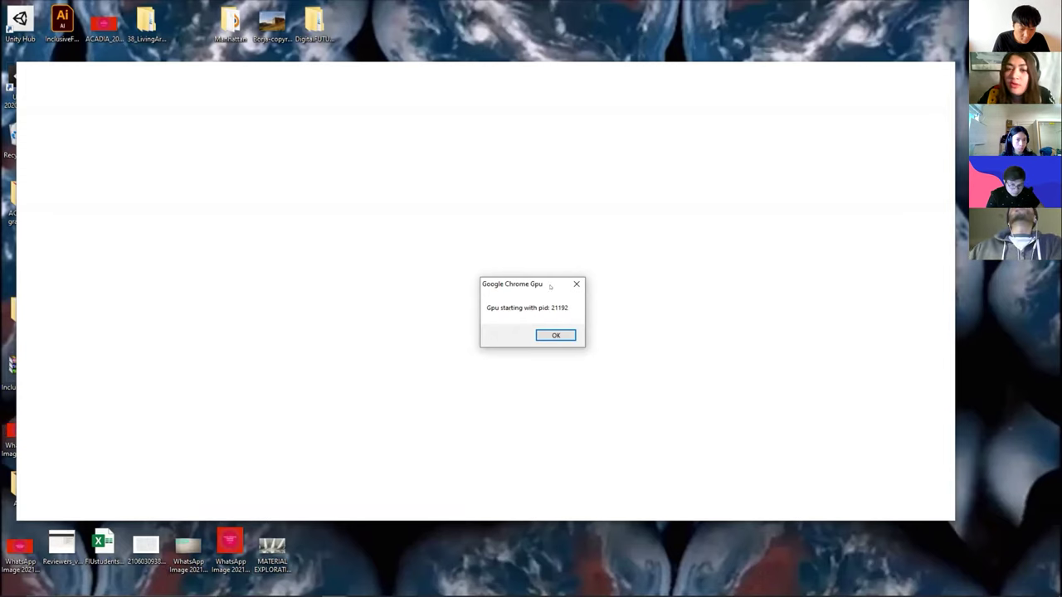
drag(550, 286, 400, 304)
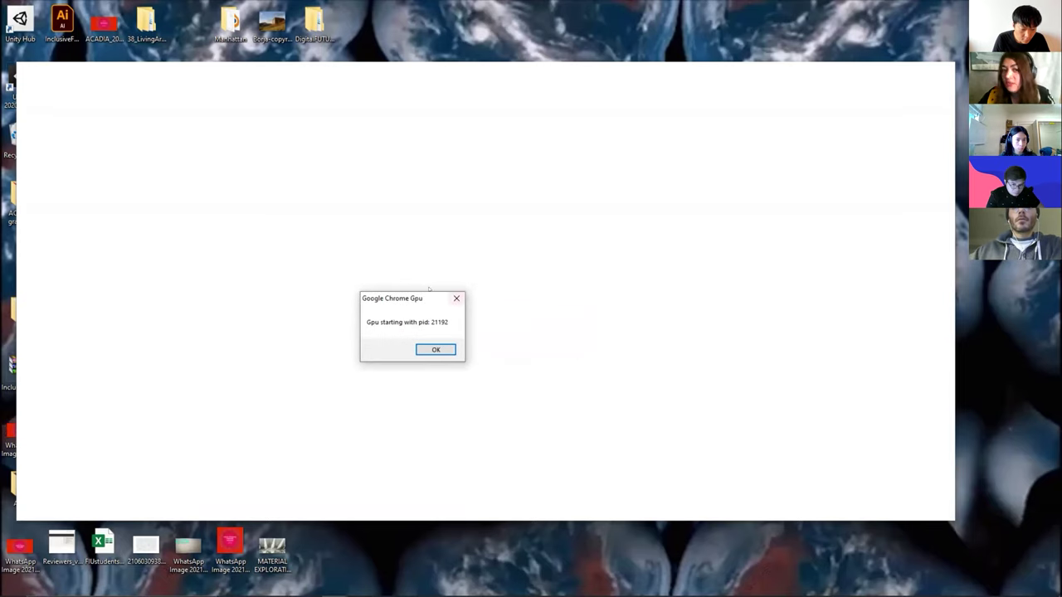
Open RenderDoc, inject it into the chrome.exe process found with the filter 211, and close RenderDoc
mouse_move(488, 589)
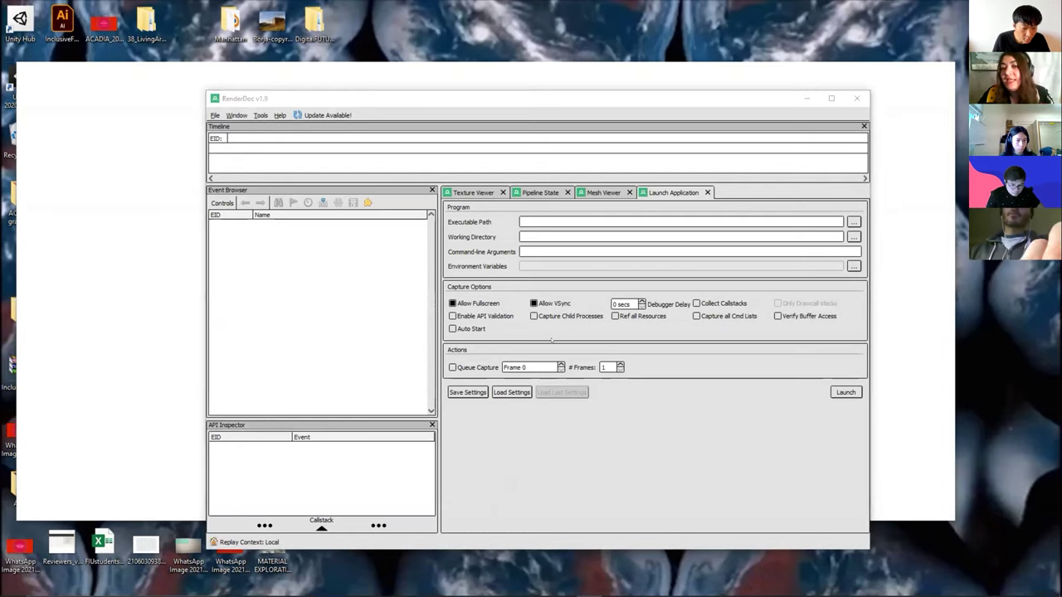
drag(252, 98, 232, 101)
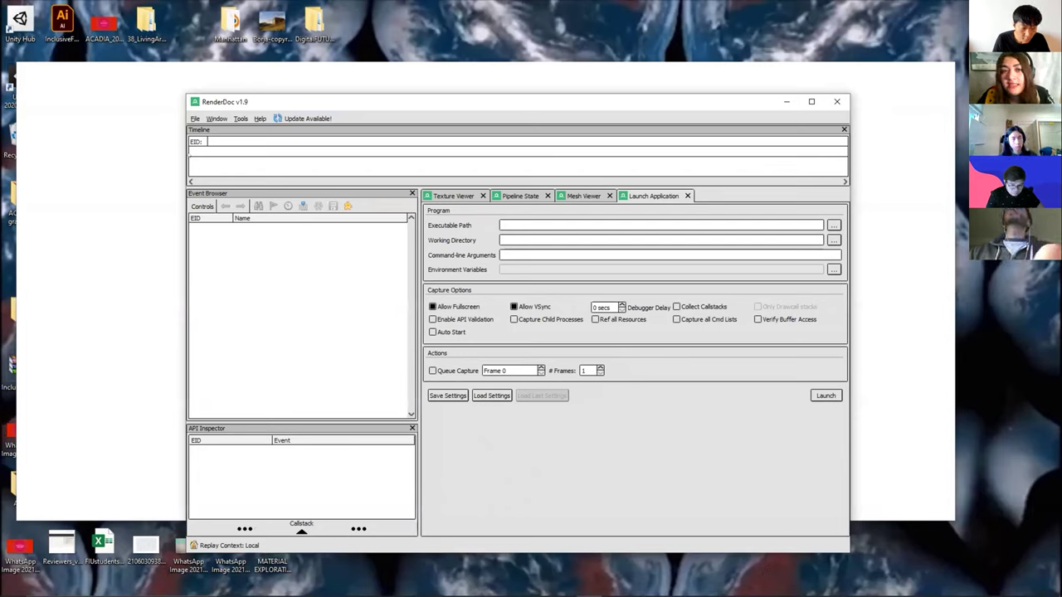
click(196, 119)
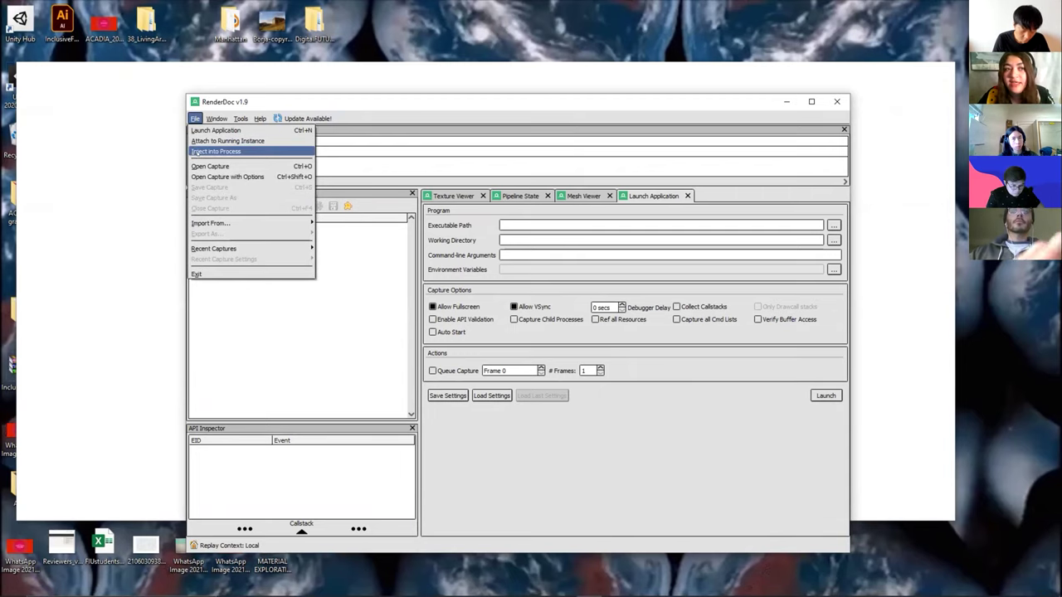
click(196, 152)
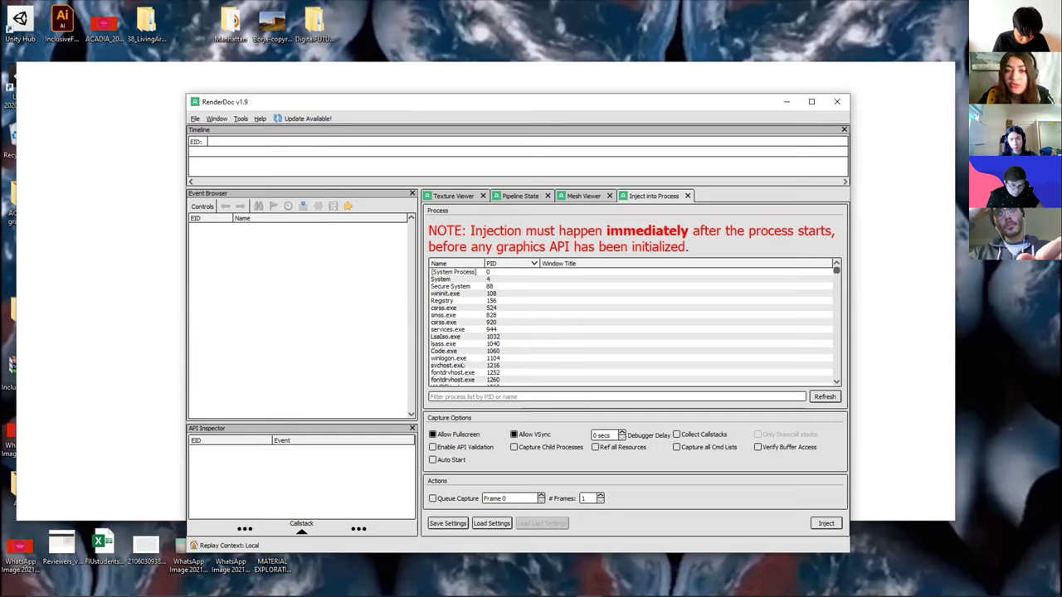
click(459, 396)
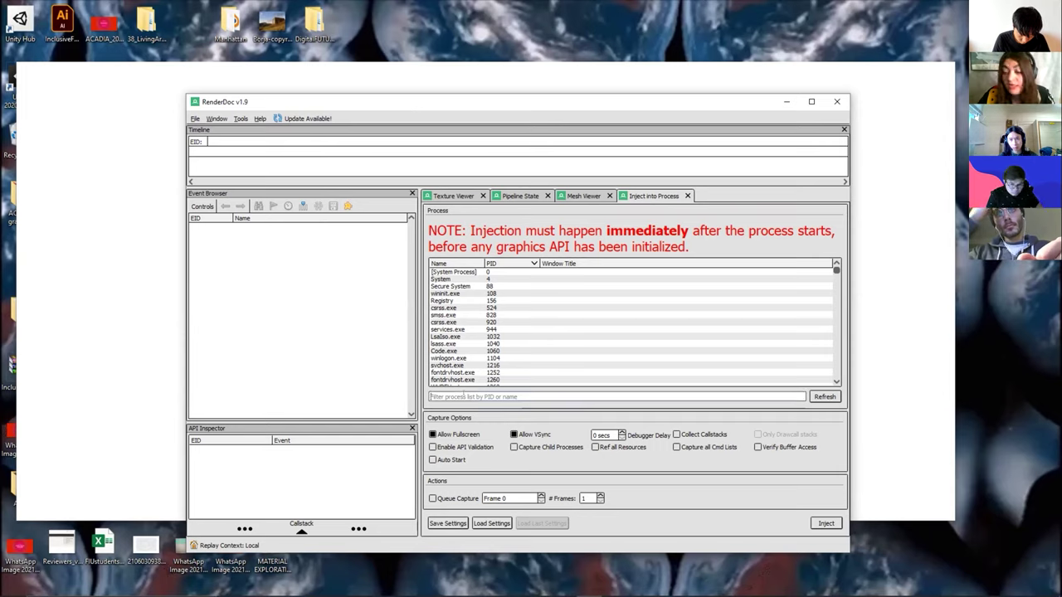
text(211)
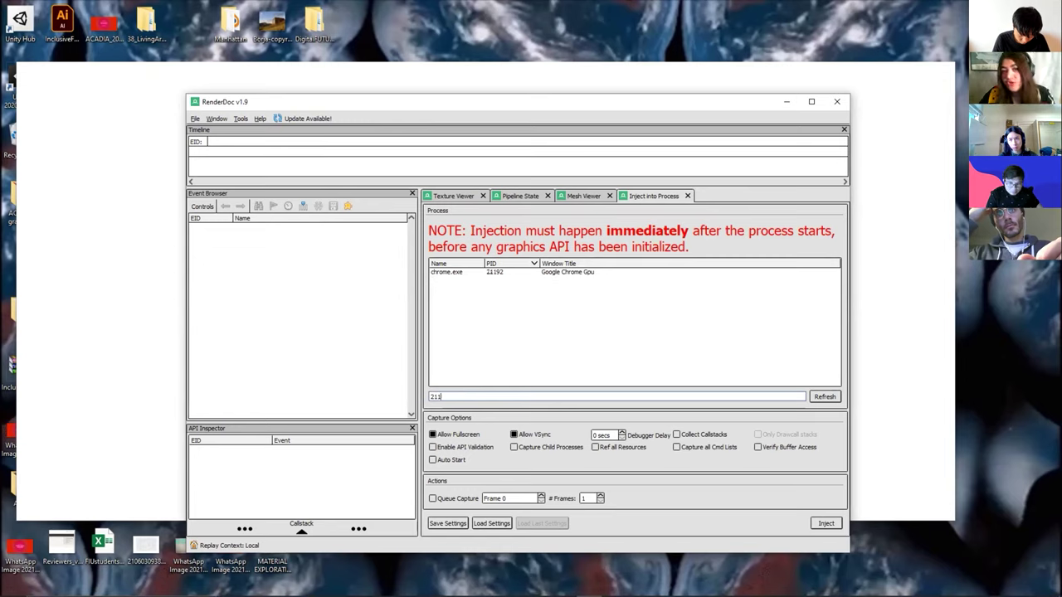
click(453, 273)
double_click(452, 273)
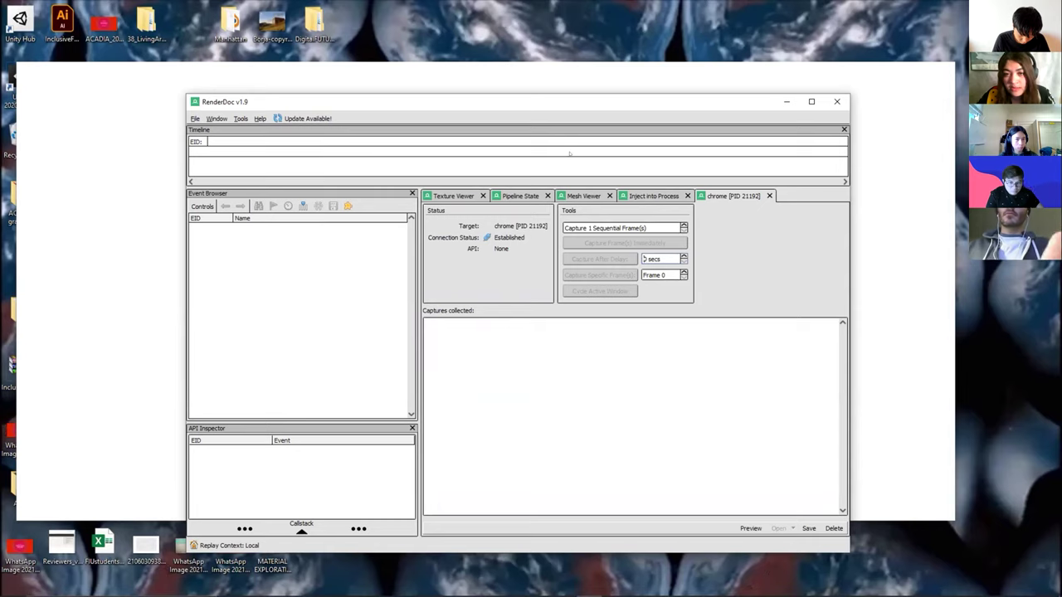
drag(455, 108, 439, 89)
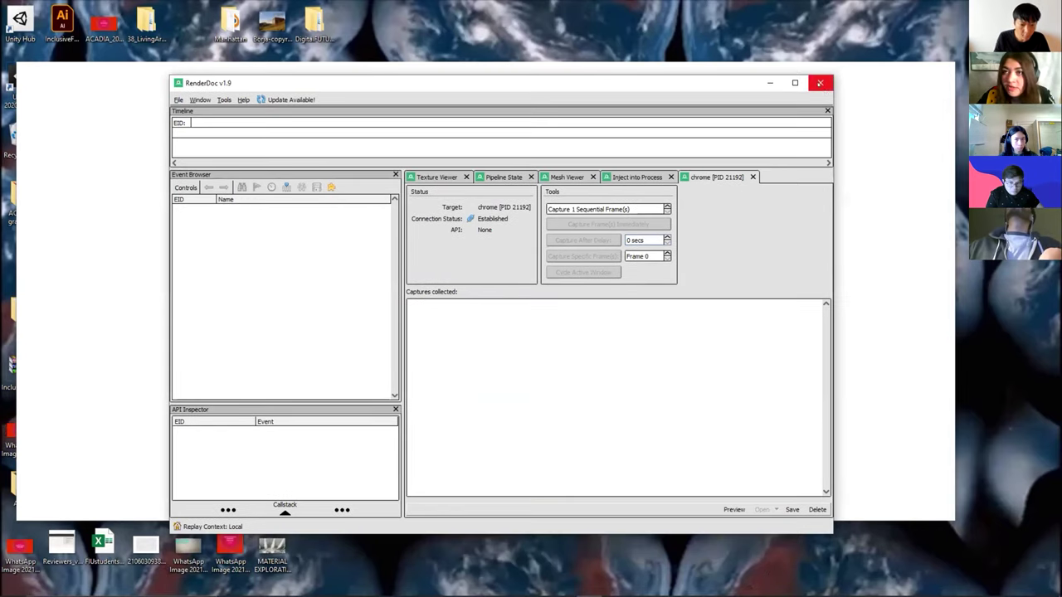
click(820, 83)
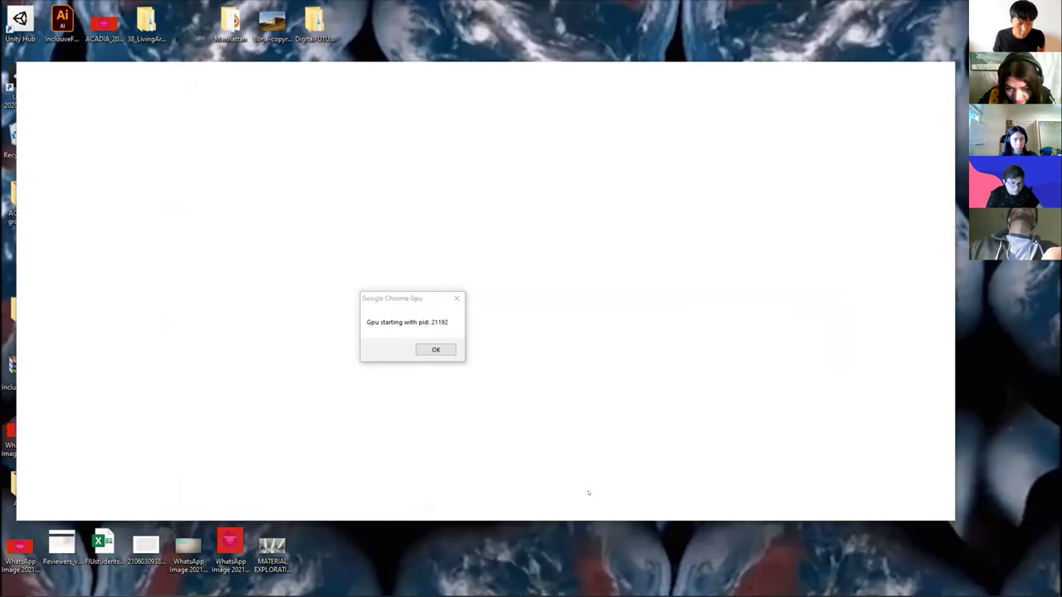
Reopen RenderDoc, filter the processes by 211, and inject into the chrome.exe process titled Google Chrome Gpu
mouse_move(585, 596)
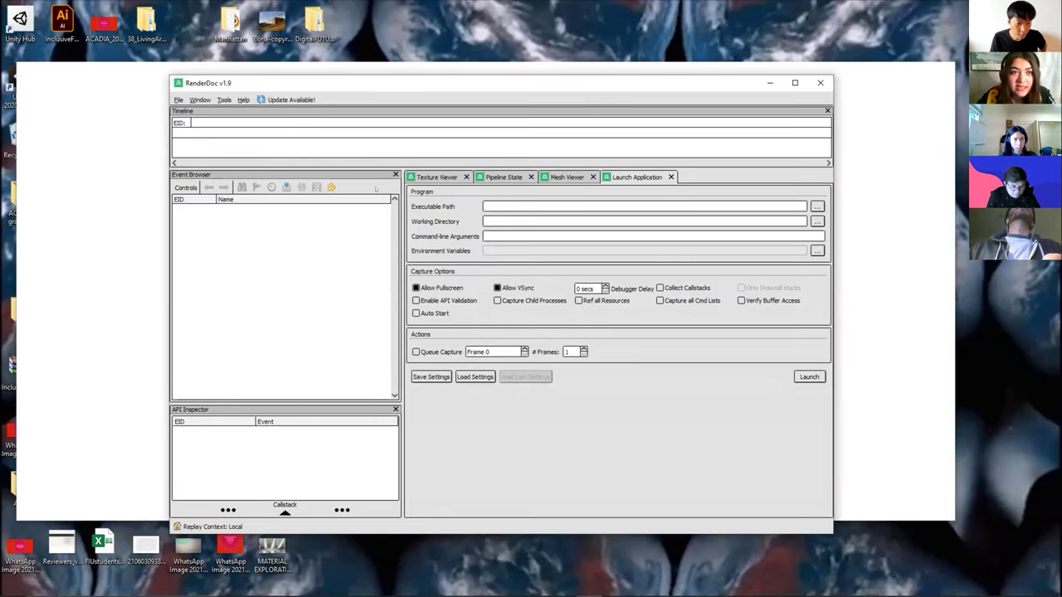
click(179, 99)
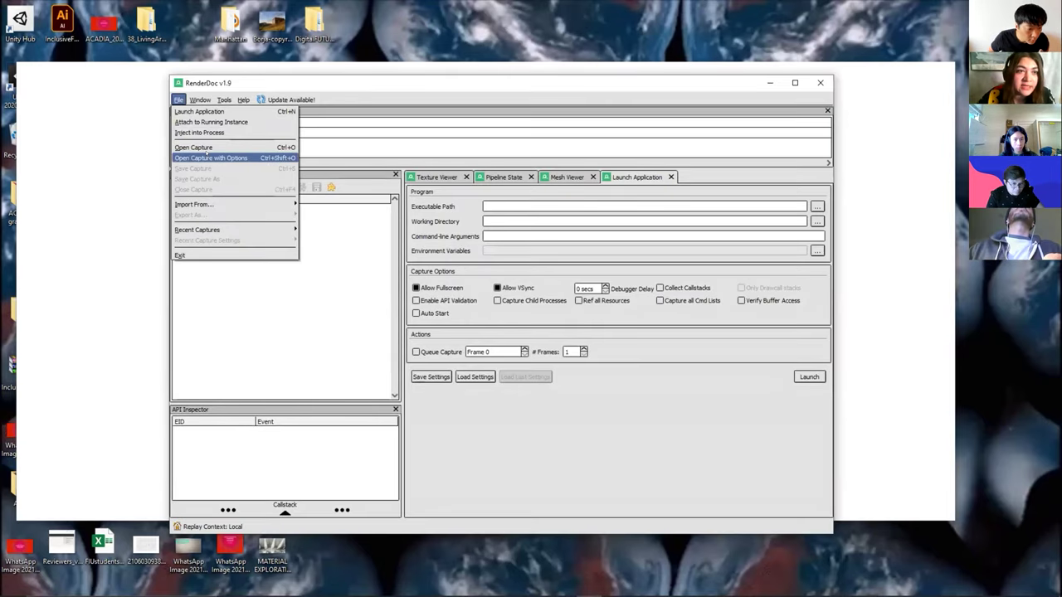
click(199, 132)
click(471, 378)
text(211)
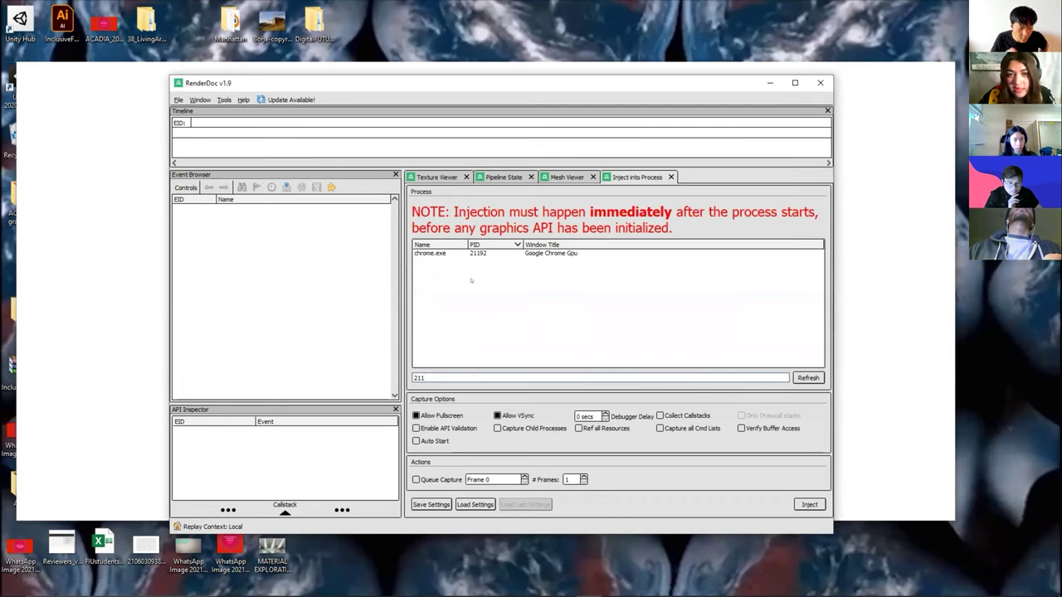
click(491, 253)
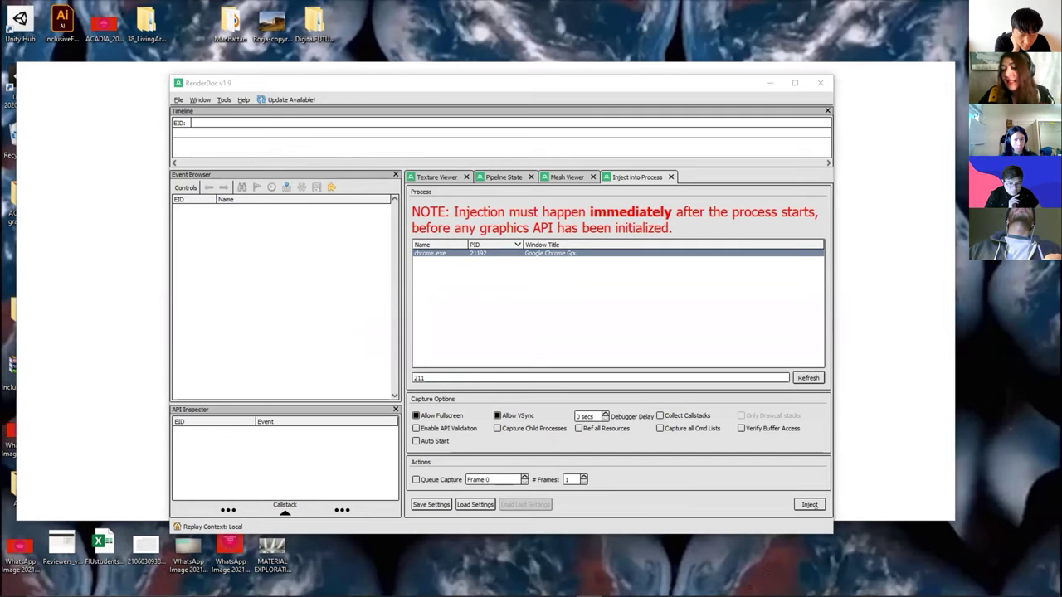
click(809, 505)
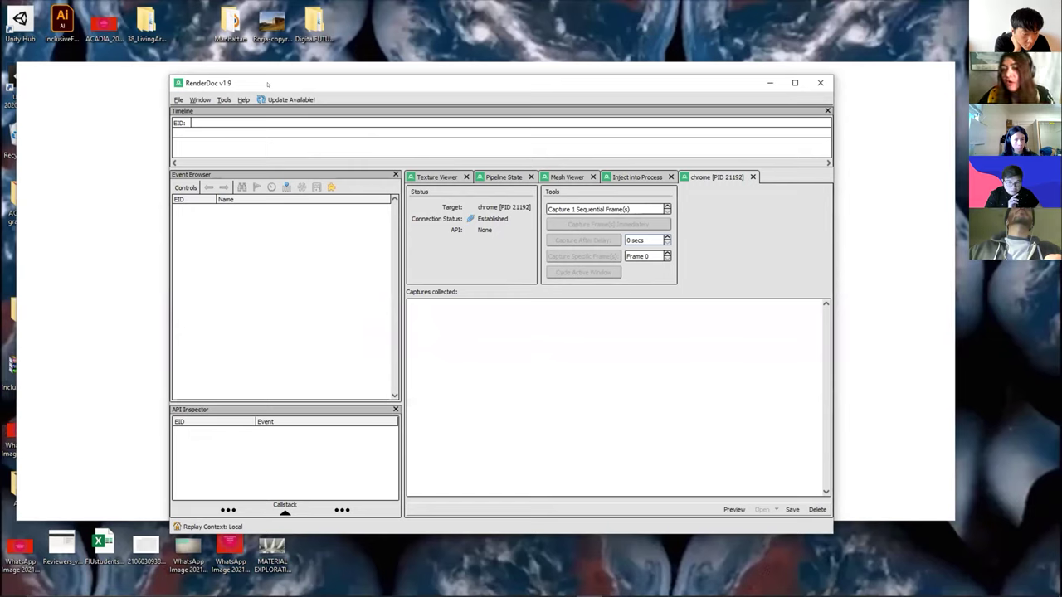
Dismiss the Google Chrome Gpu dialog and place the new Chrome window in front of RenderDoc
drag(267, 84, 393, 100)
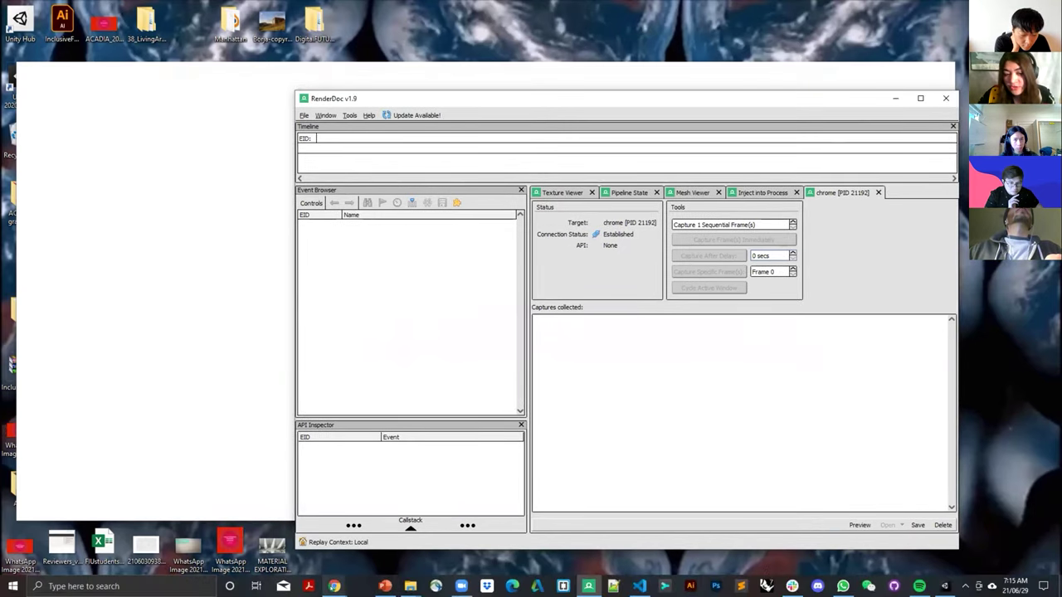
click(334, 586)
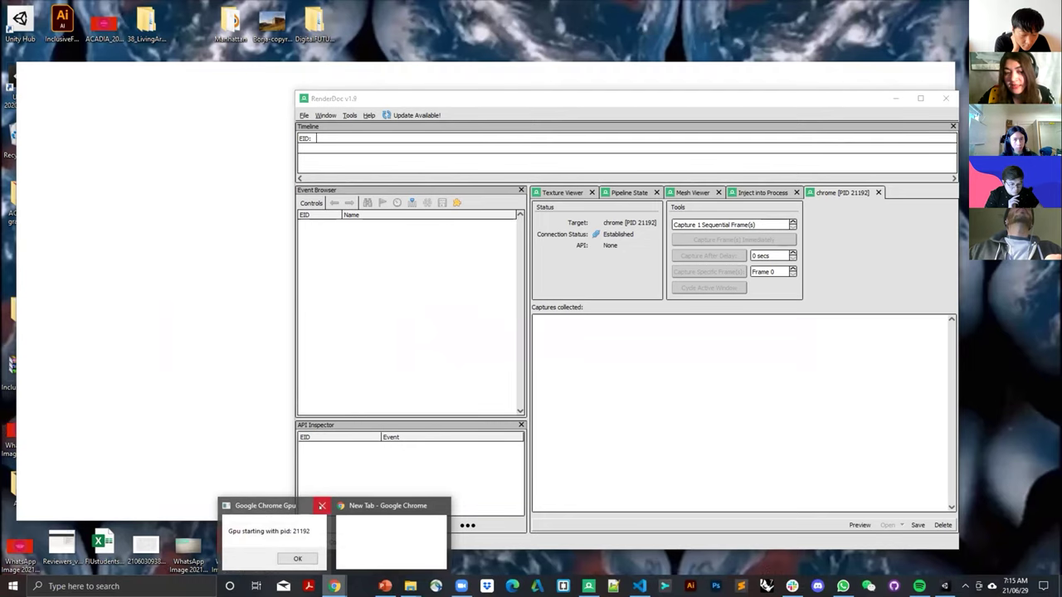
click(322, 506)
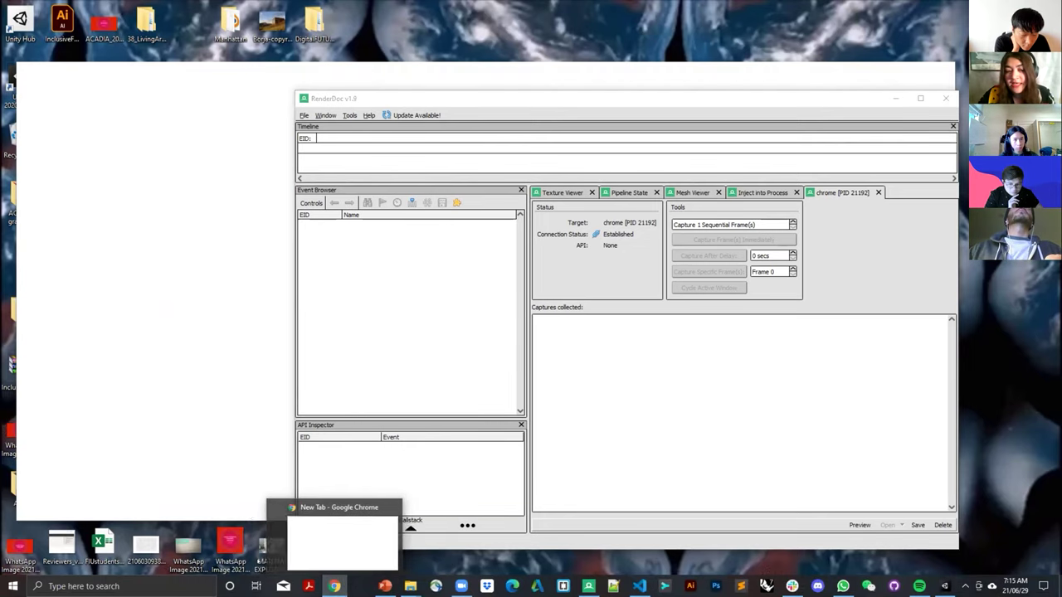
click(215, 403)
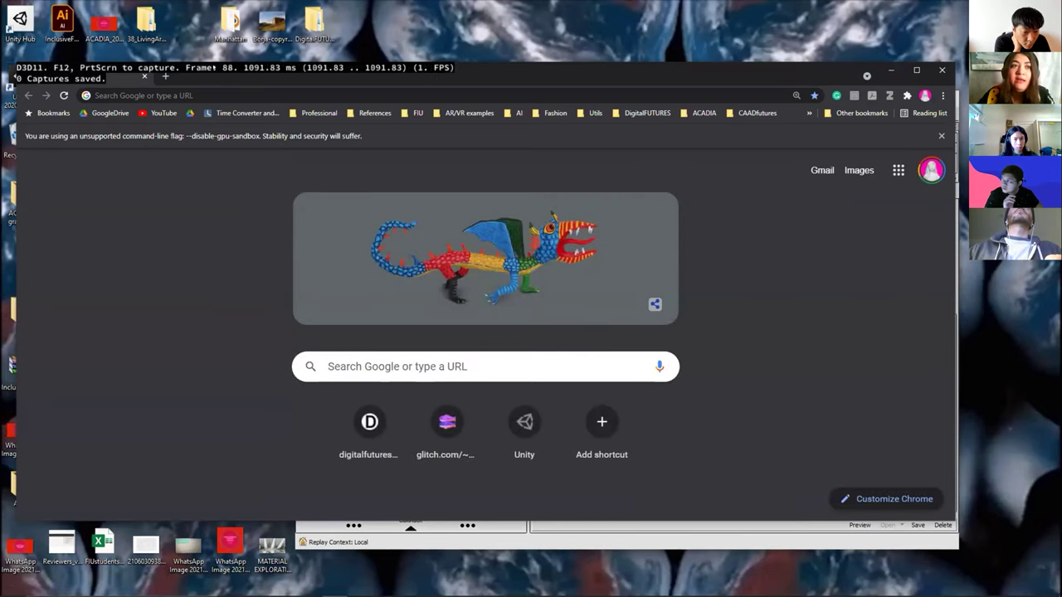
drag(213, 73, 223, 91)
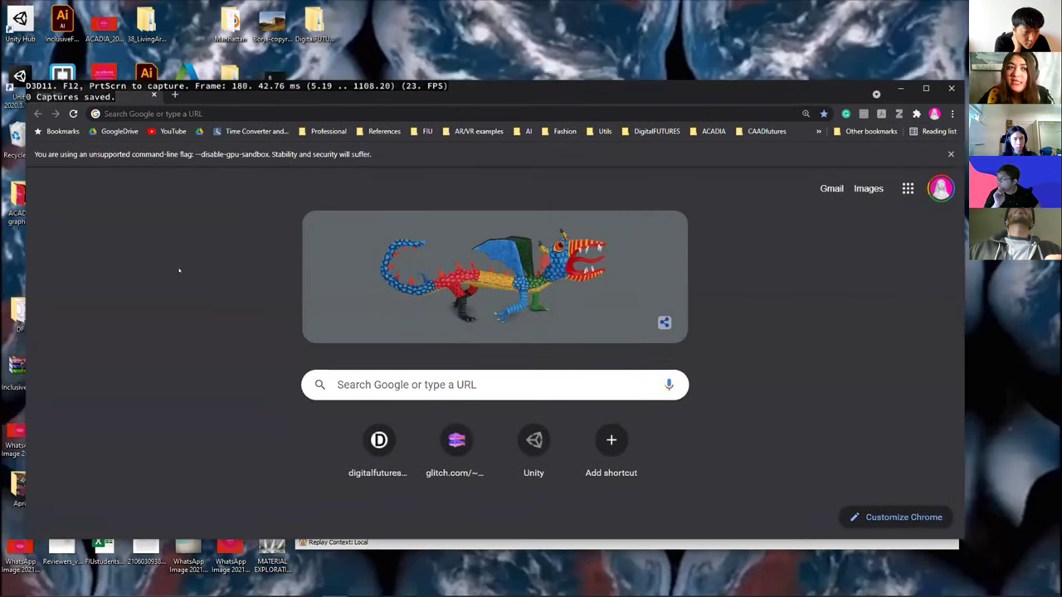
drag(385, 94, 381, 78)
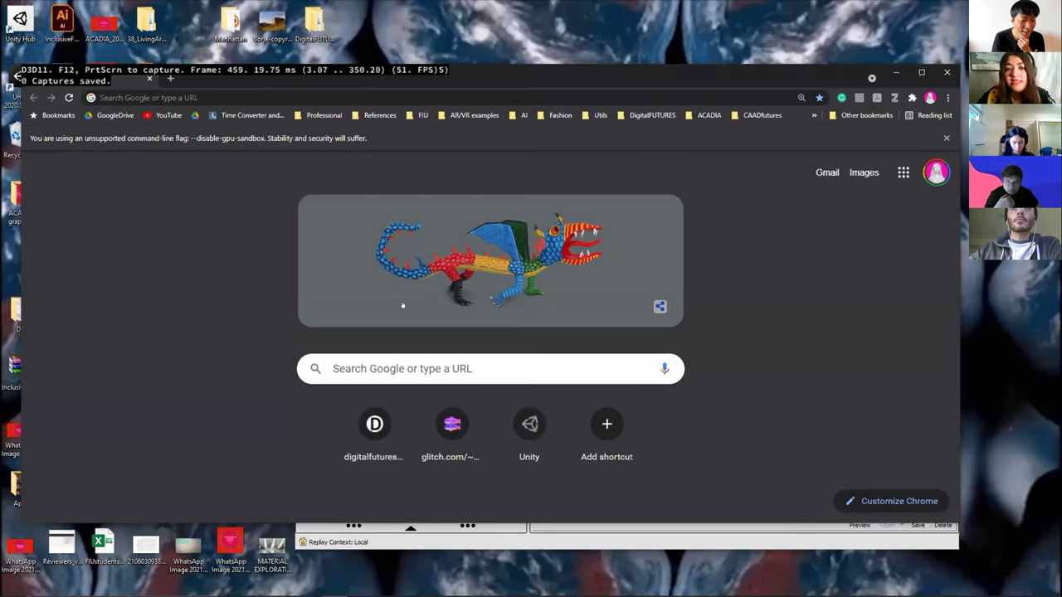
Search Google for "google maps" and open the Google Maps site
click(351, 365)
text(google maps)
key(Return)
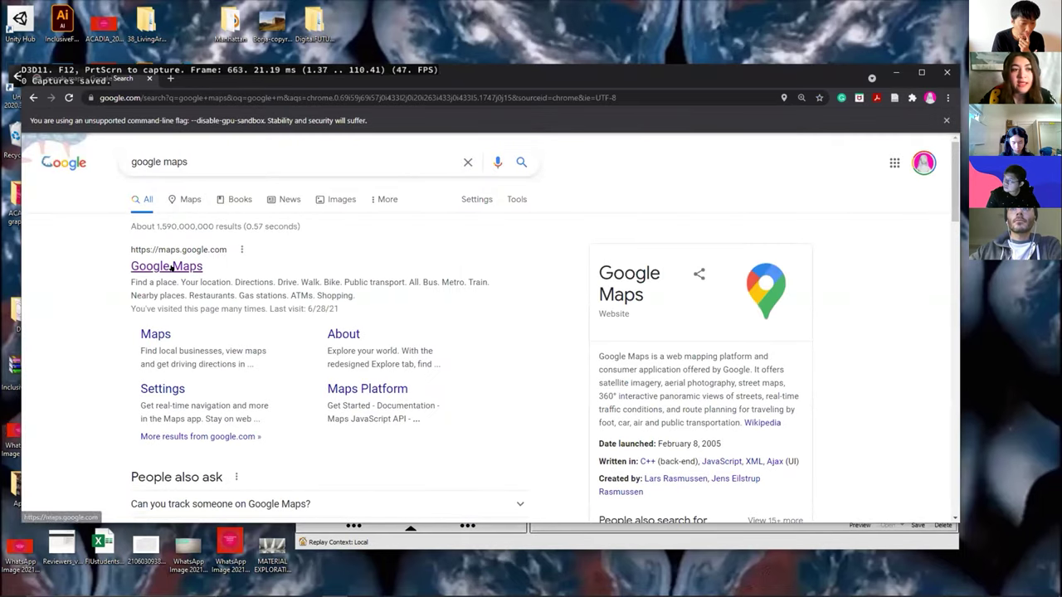
click(168, 266)
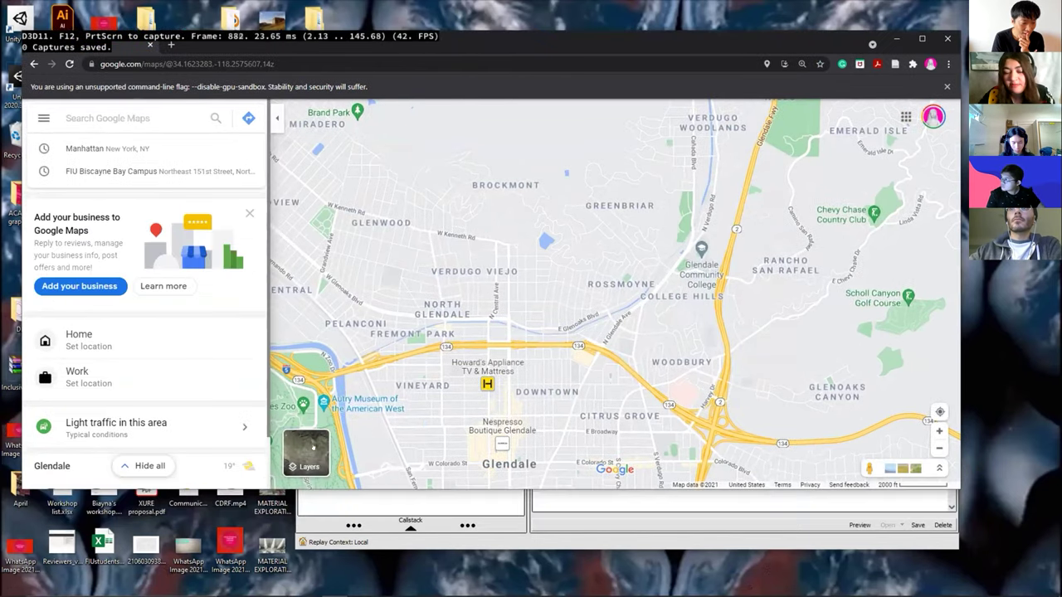
Switch the map to the Satellite layer and look over the Los Angeles area
mouse_move(306, 457)
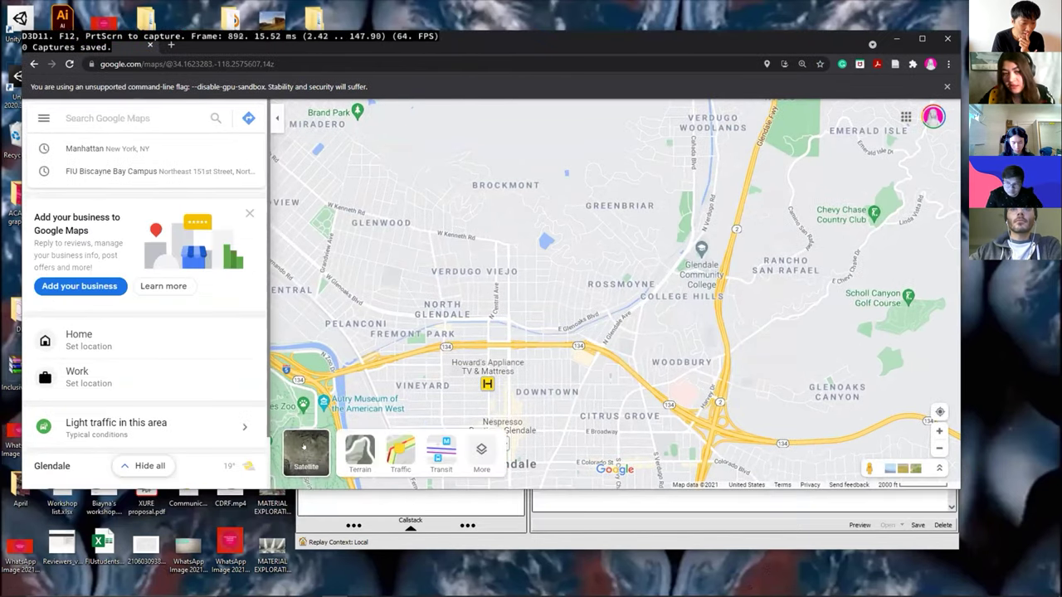
click(306, 452)
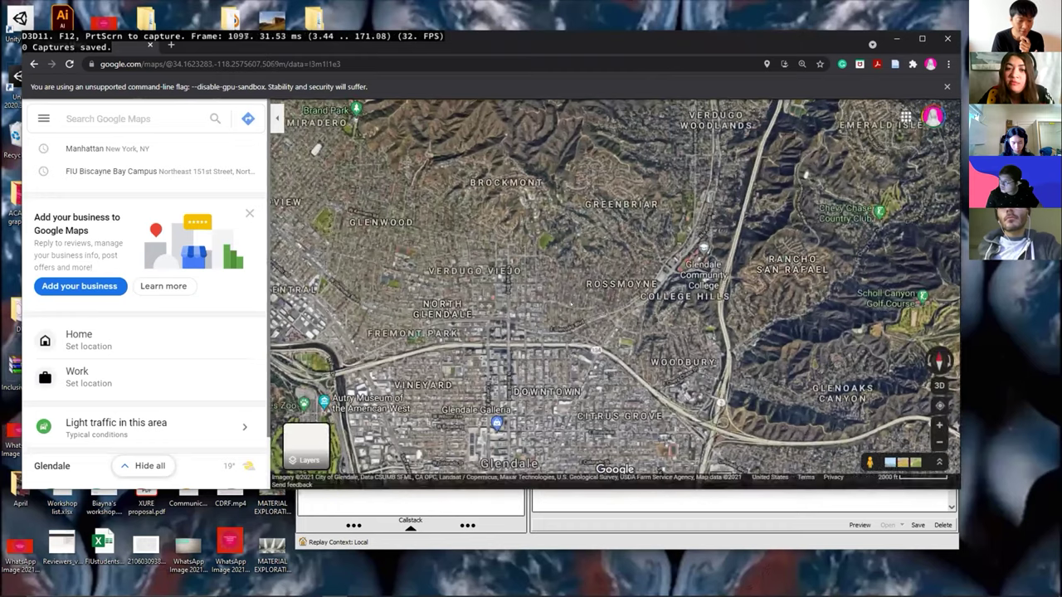
scroll(666, 244, down, 2)
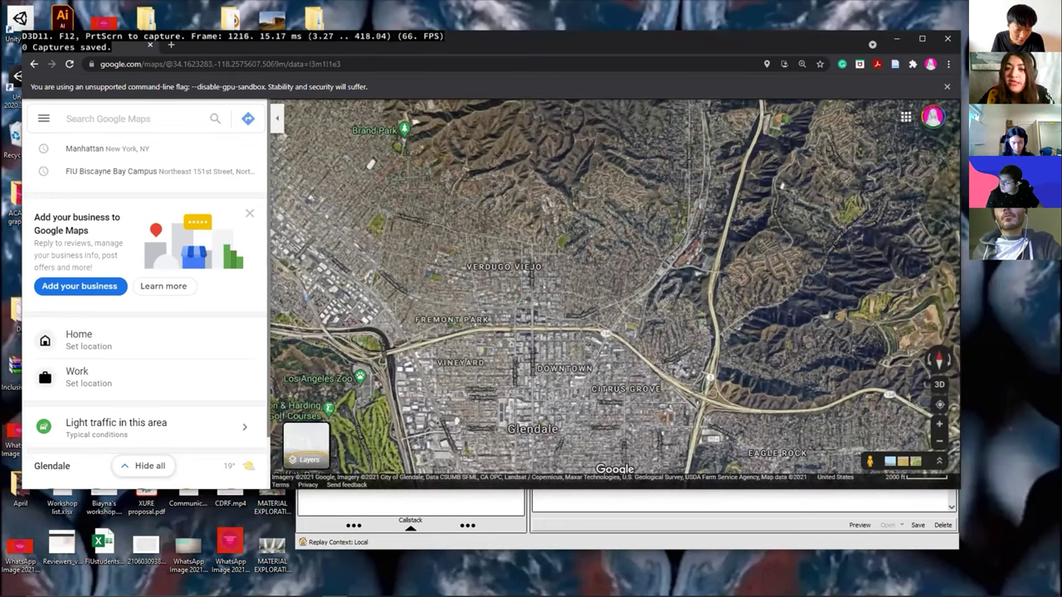
scroll(705, 211, down, 3)
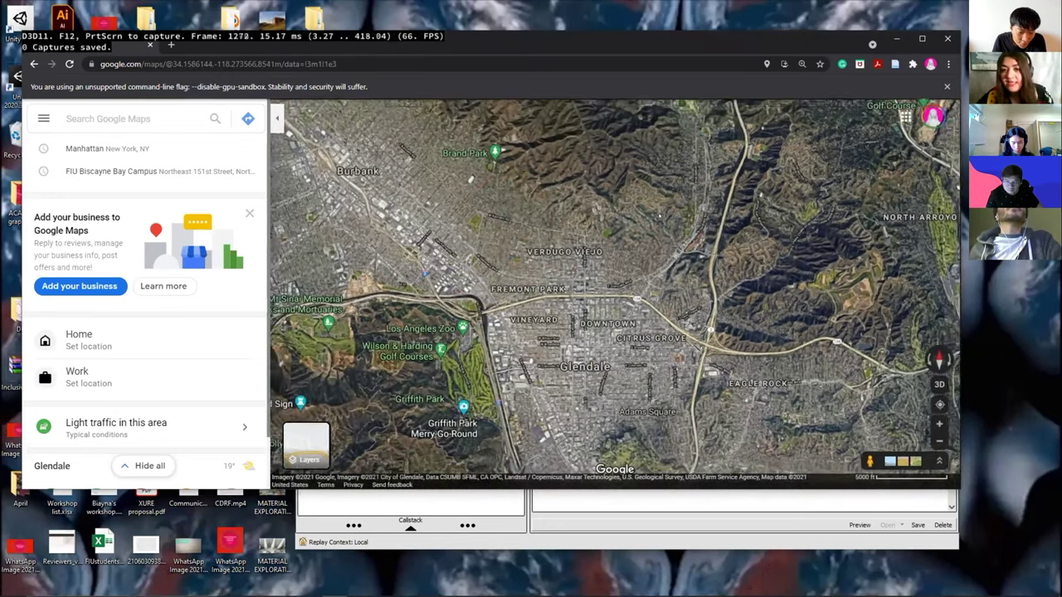
drag(705, 212, 667, 163)
scroll(667, 163, down, 2)
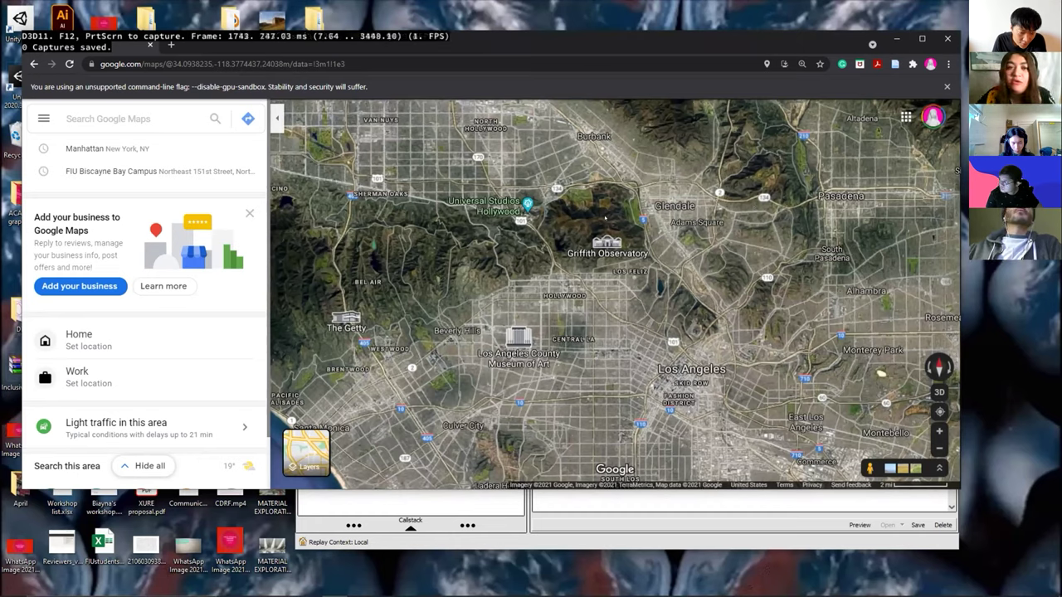
Go to Manhattan, New York from the recent searches and frame Lower Manhattan on the map
click(103, 151)
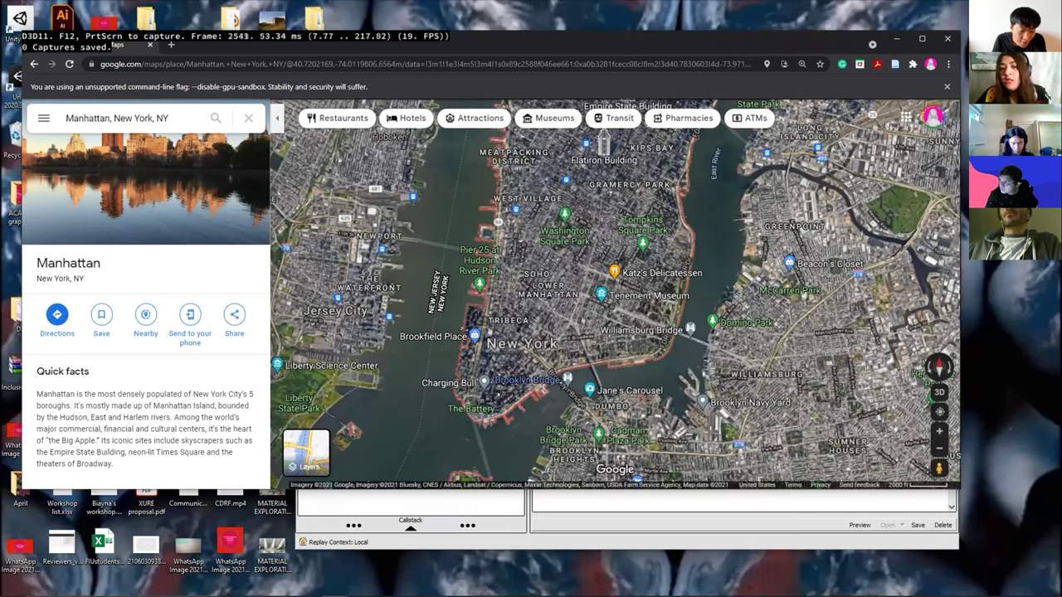
scroll(502, 378, up, 2)
scroll(491, 367, up, 3)
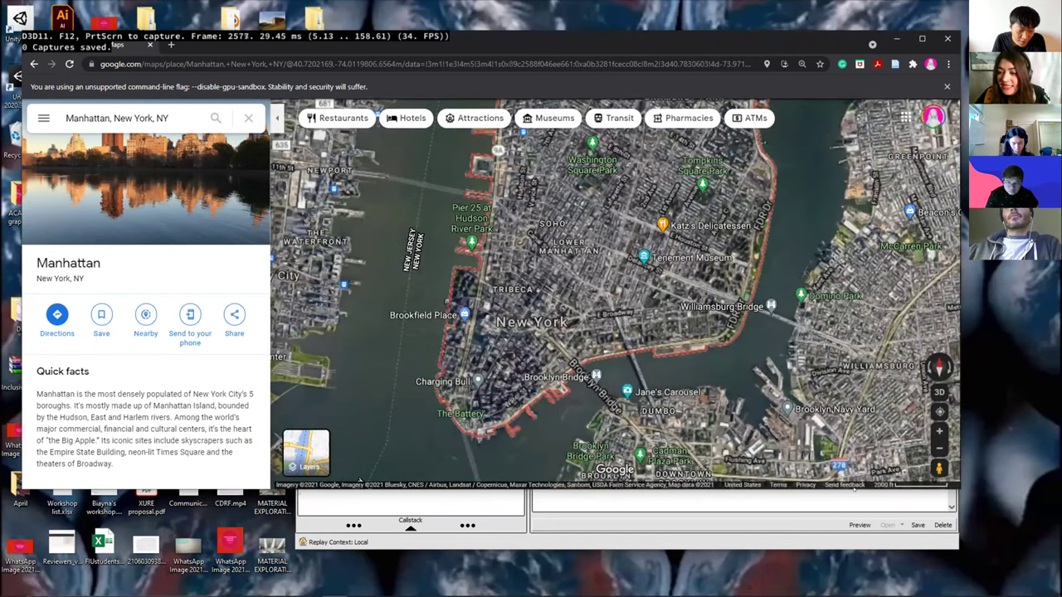
Frame the southern tip of Manhattan around The Battery and Whitehall Street in close satellite view
scroll(526, 309, up, 2)
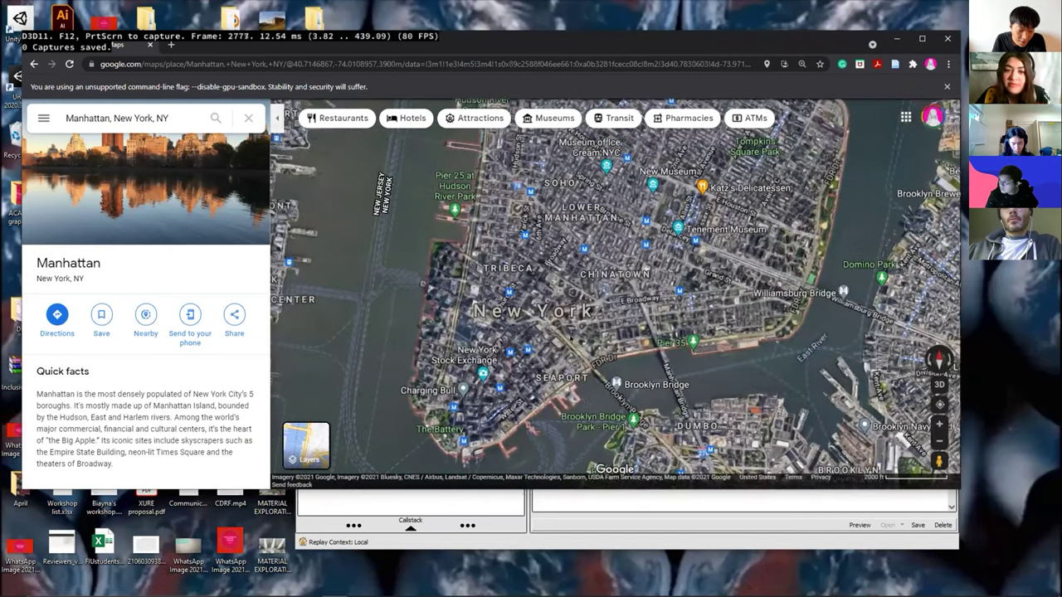
drag(525, 309, 550, 253)
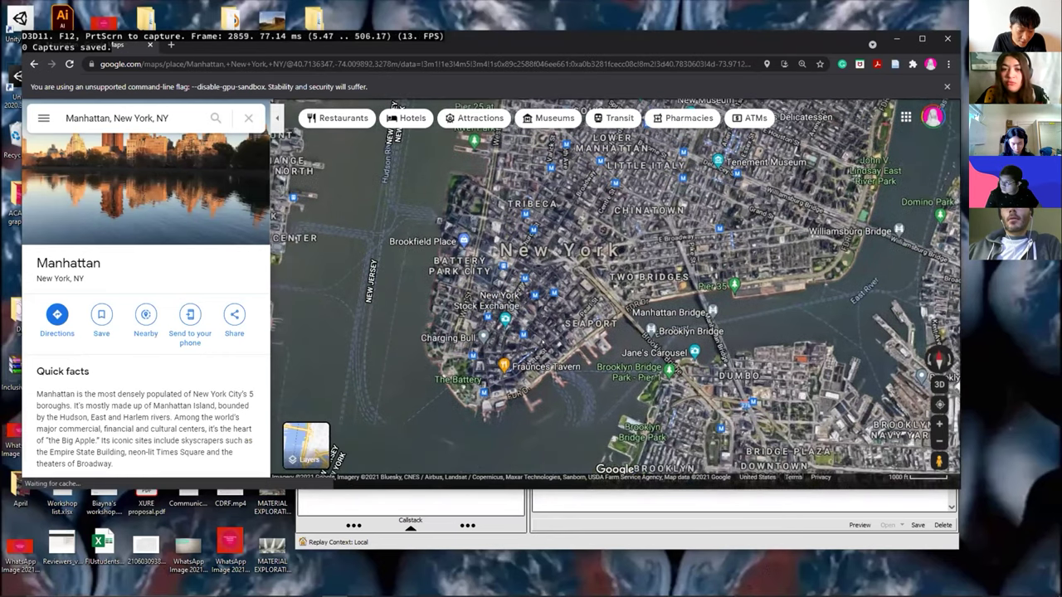
scroll(553, 341, up, 2)
scroll(548, 336, up, 2)
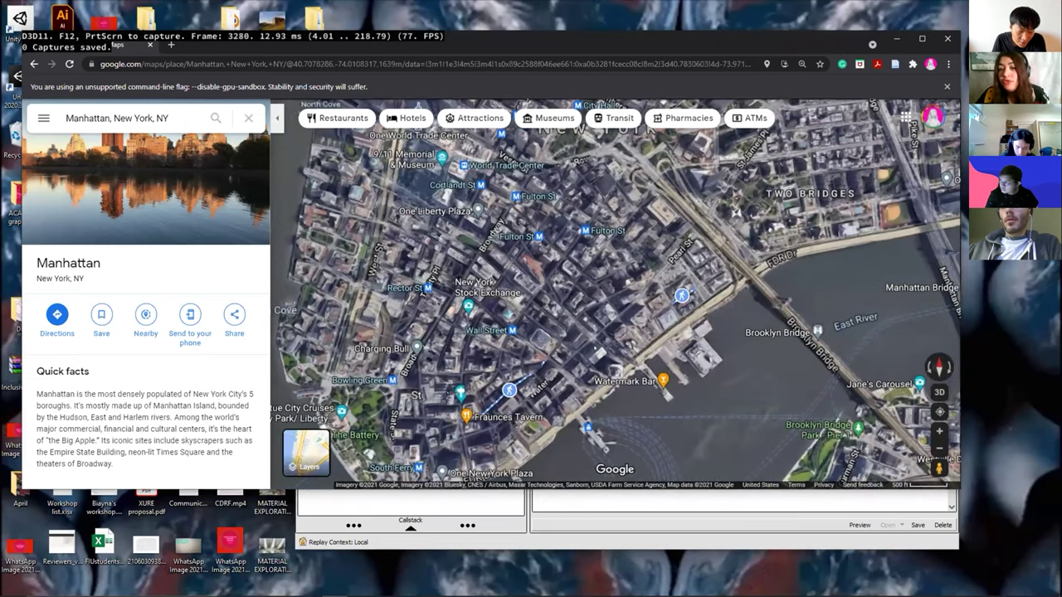
scroll(594, 348, up, 1)
drag(756, 197, 835, 156)
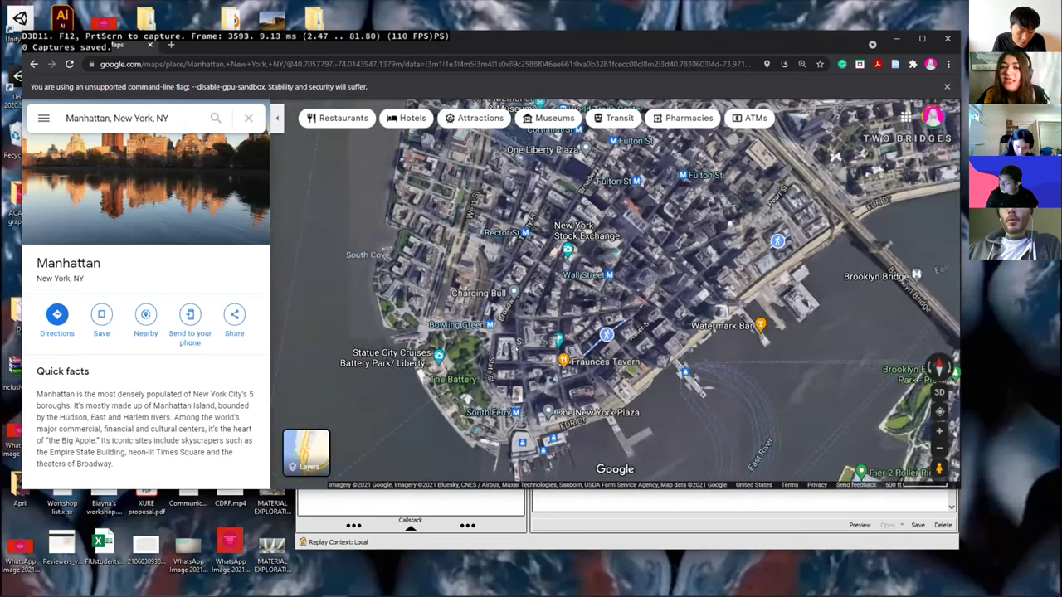
scroll(836, 156, up, 1)
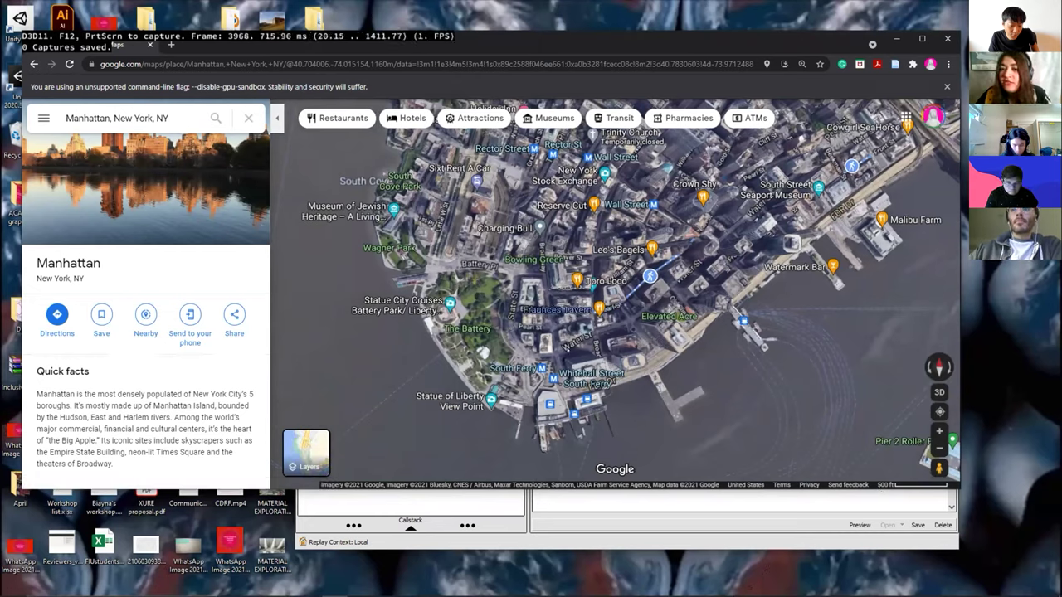
mouse_move(475, 325)
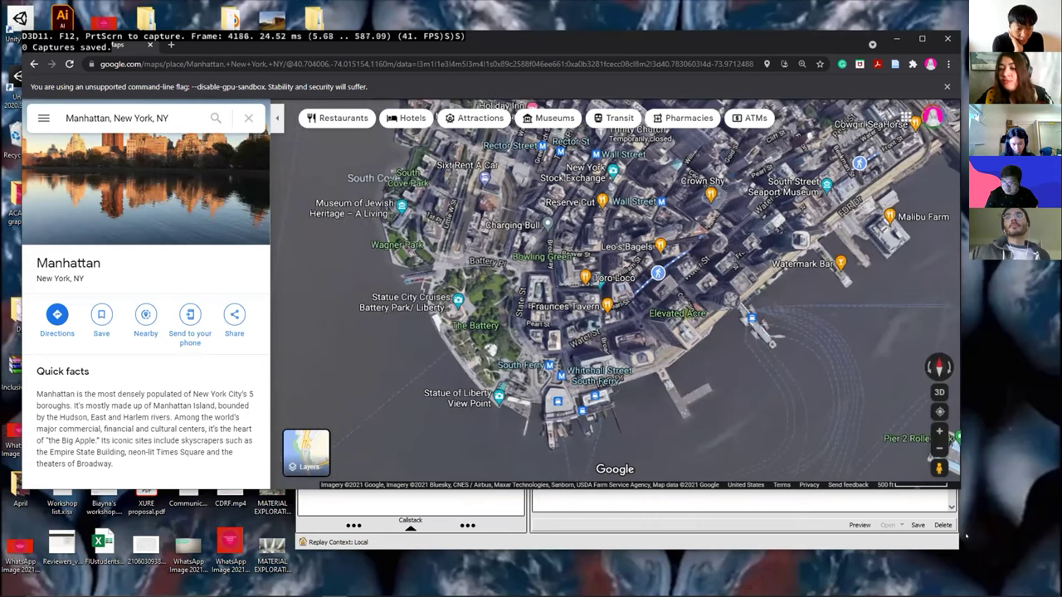
mouse_move(306, 452)
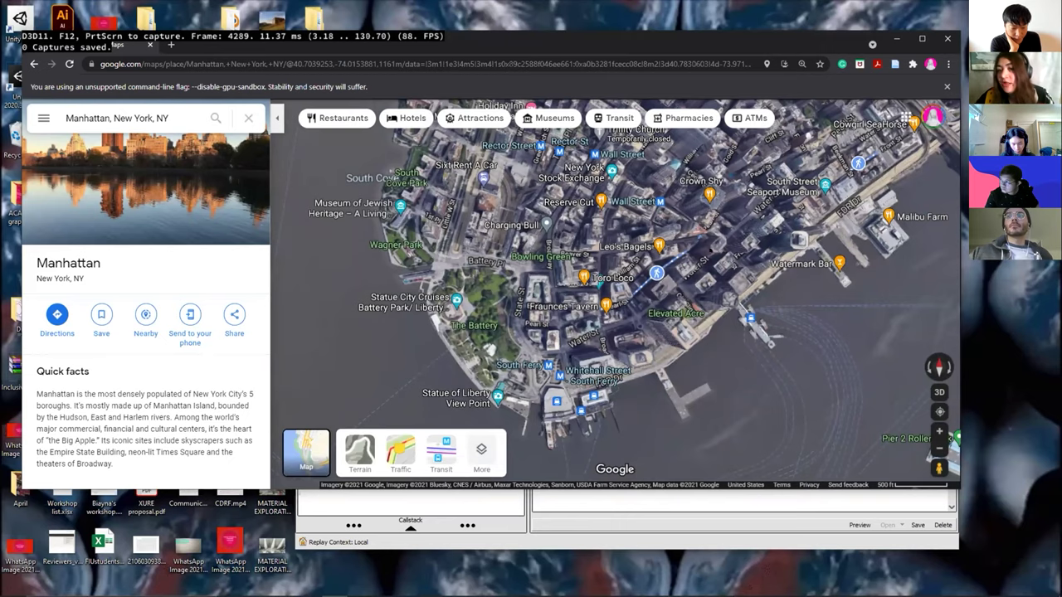
Switch to RenderDoc, capture one frame of the Google Maps window while it is active, and load the collected capture
key(alt+Tab)
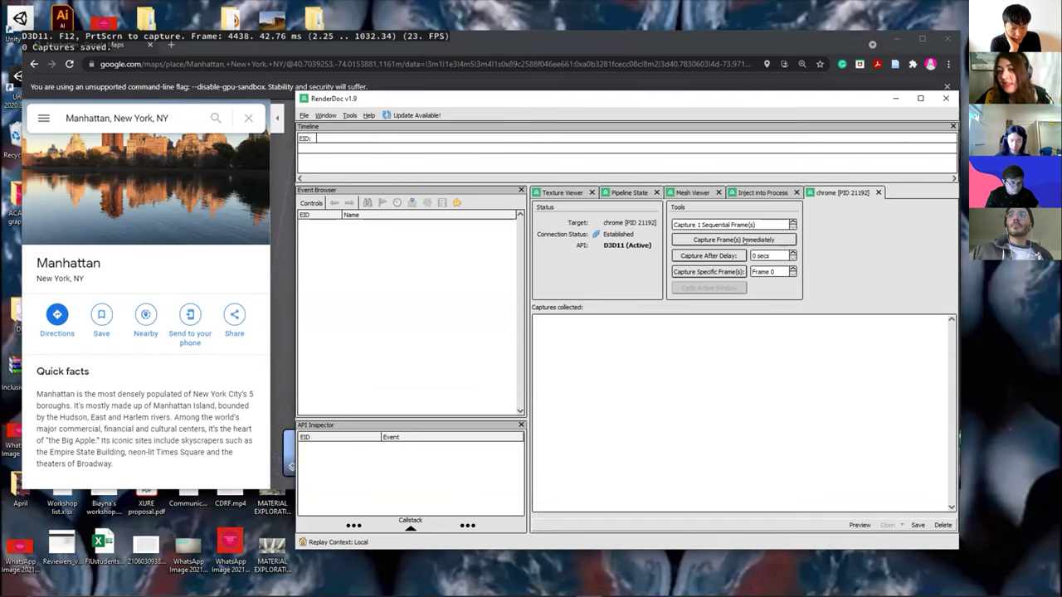
click(734, 240)
click(282, 254)
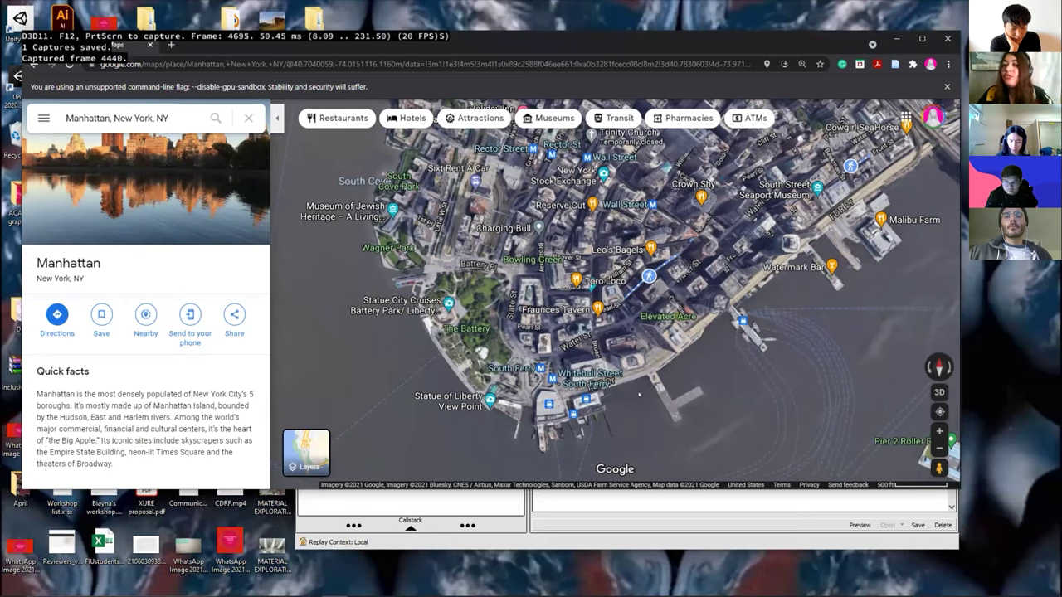
key(alt+Tab)
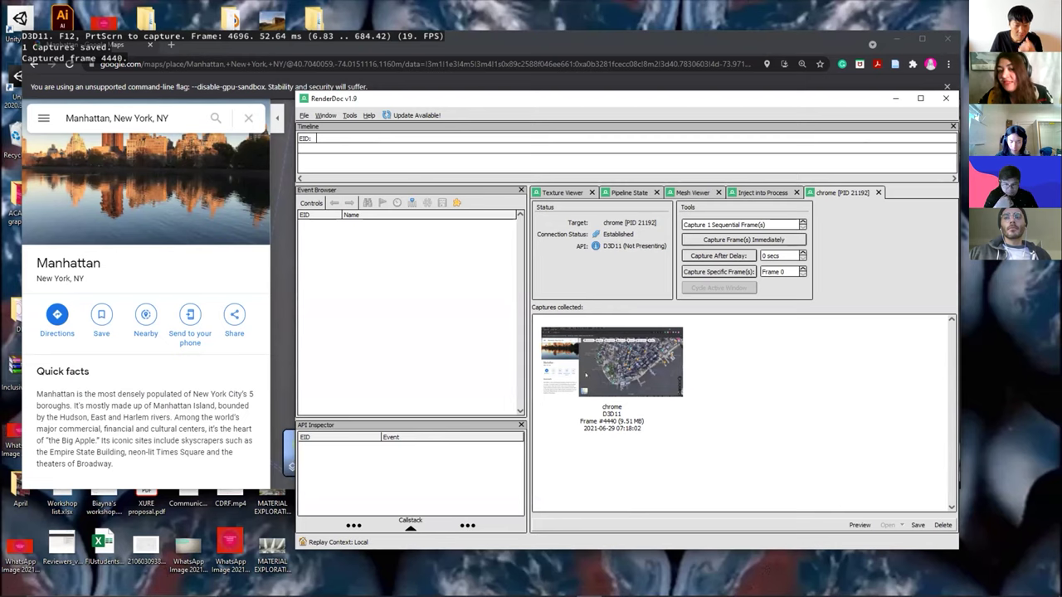
double_click(611, 361)
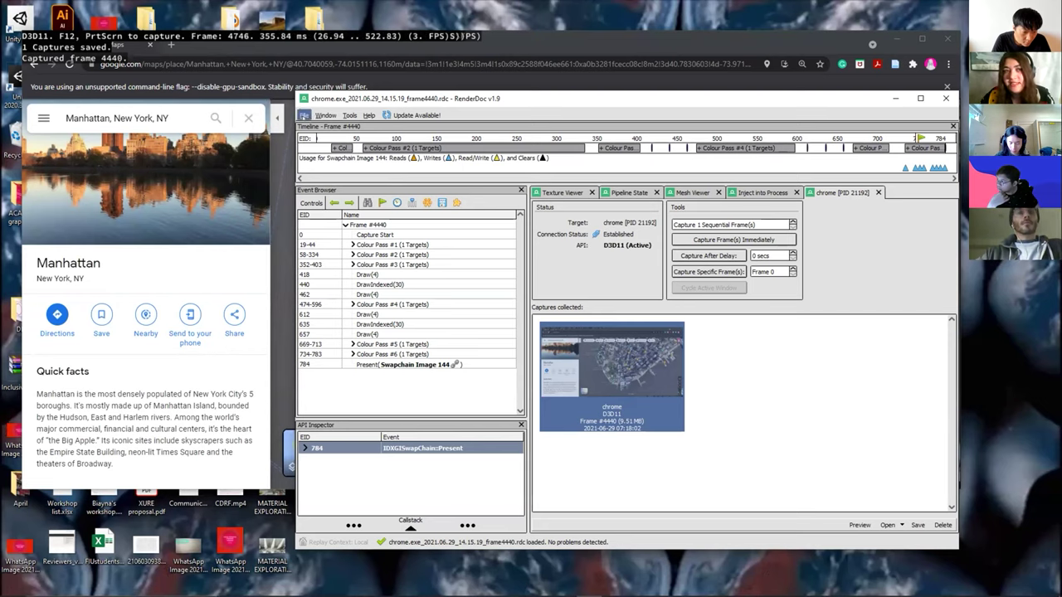
Start saving the capture under a new name and create a folder named June 29 inside Desktop > Manhattan
click(305, 116)
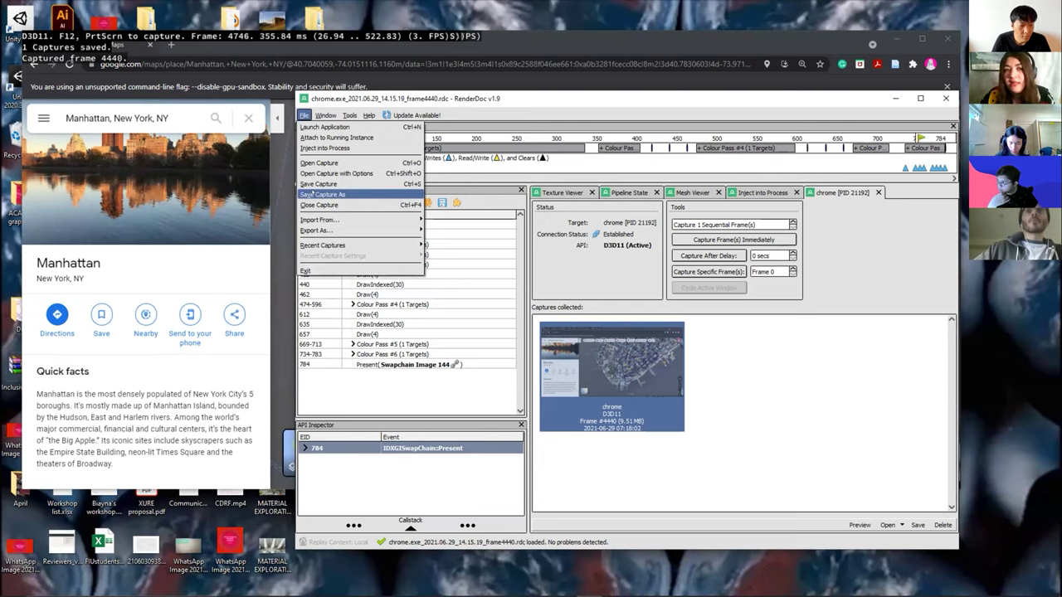
click(435, 339)
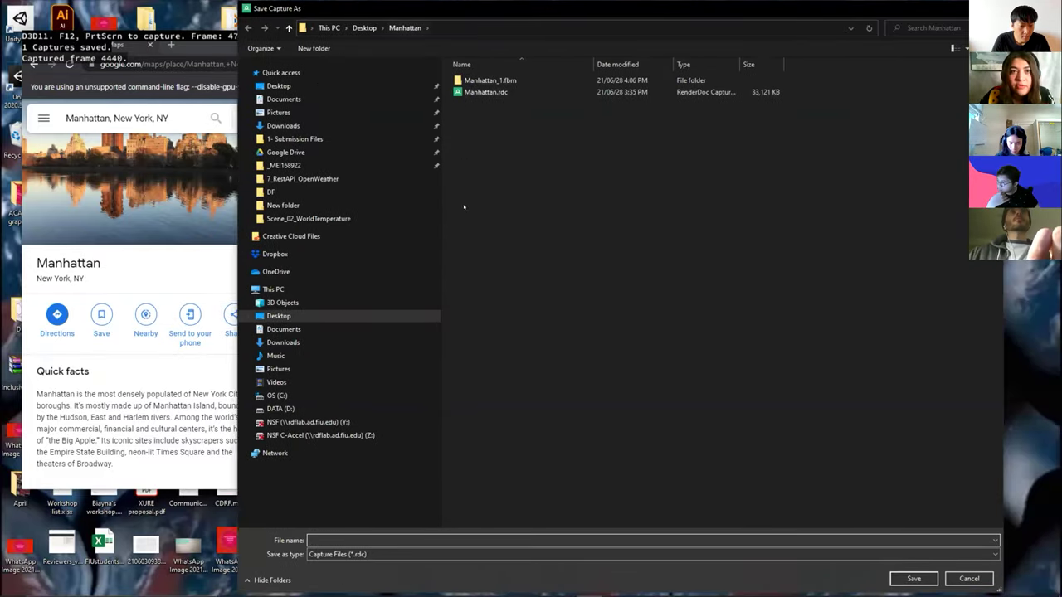
right_click(495, 142)
mouse_move(552, 296)
click(652, 296)
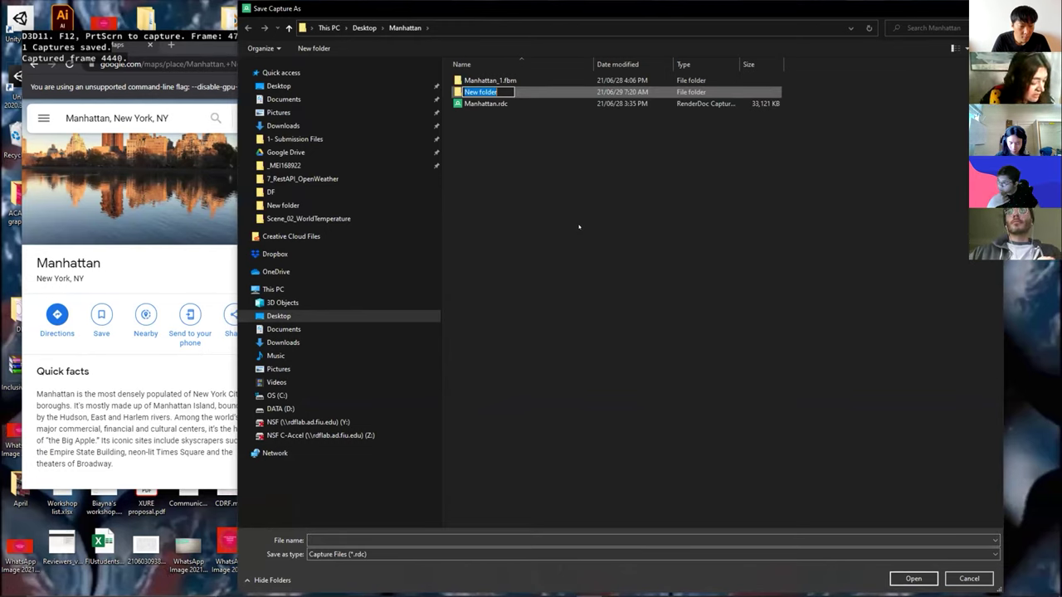
text(June 29)
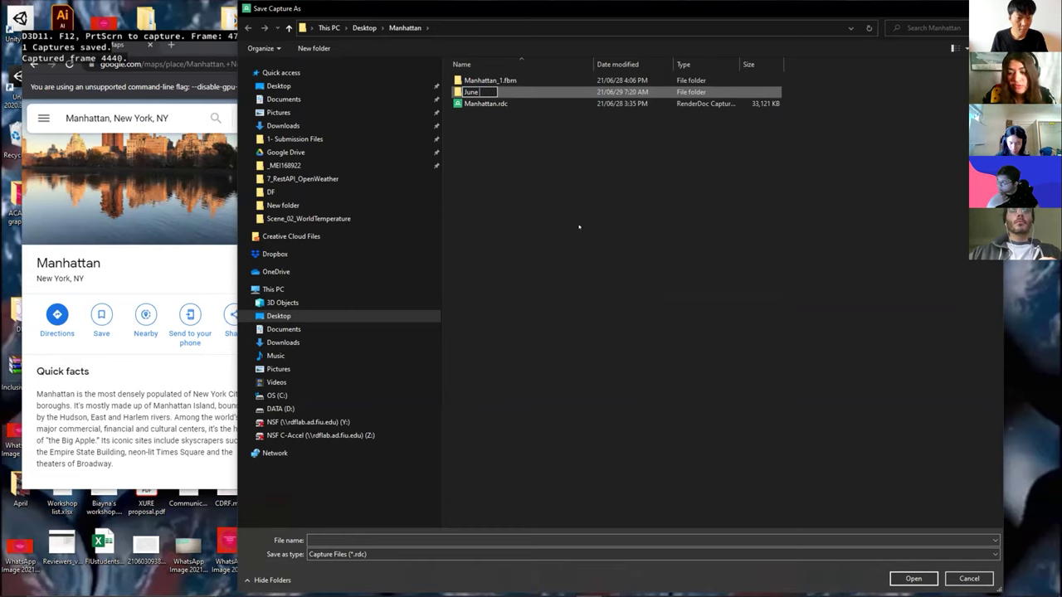
key(Return)
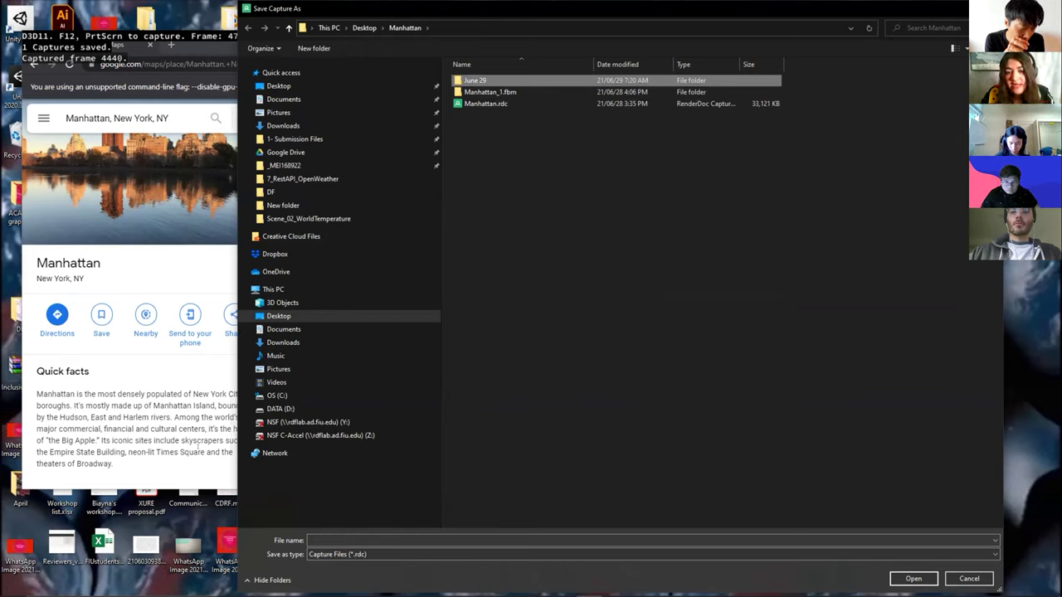
Save the capture as Manhattan_June29 in the Manhattan folder, in the Capture Files (*.rdc) format
click(366, 539)
text(Man)
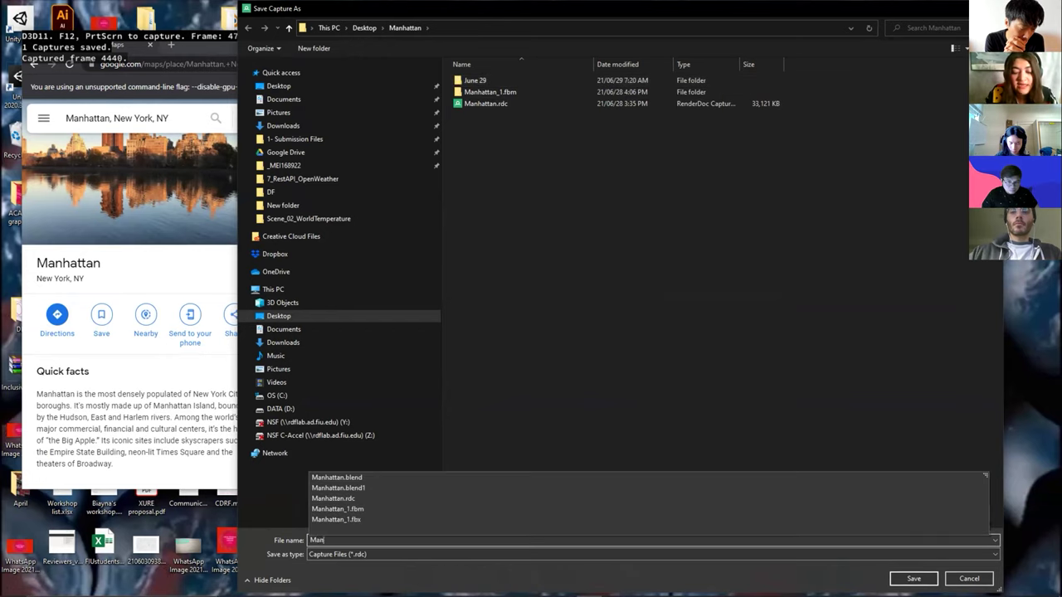
text(hattan_)
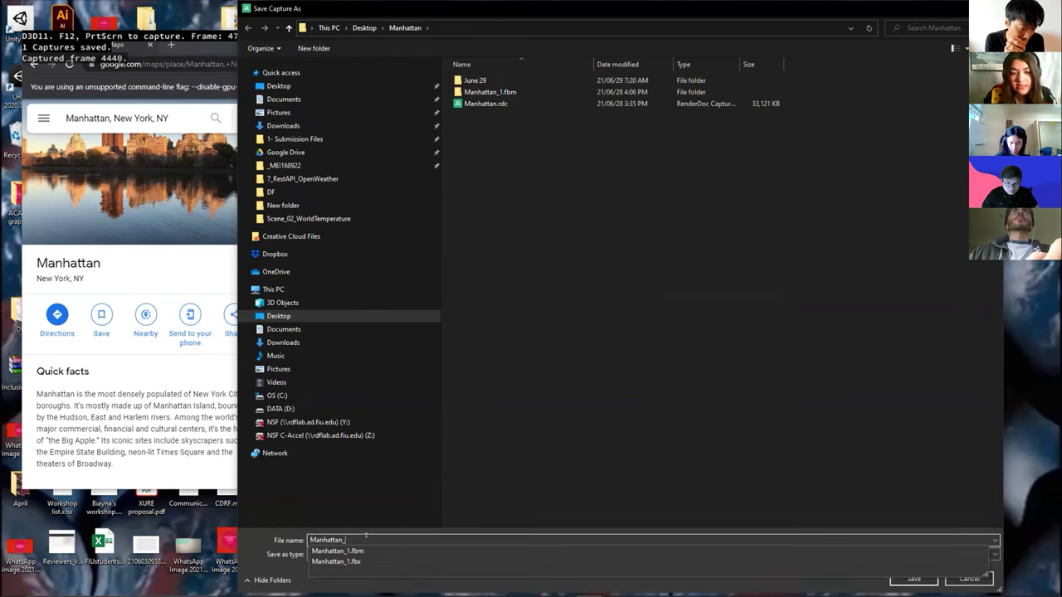
text(June29)
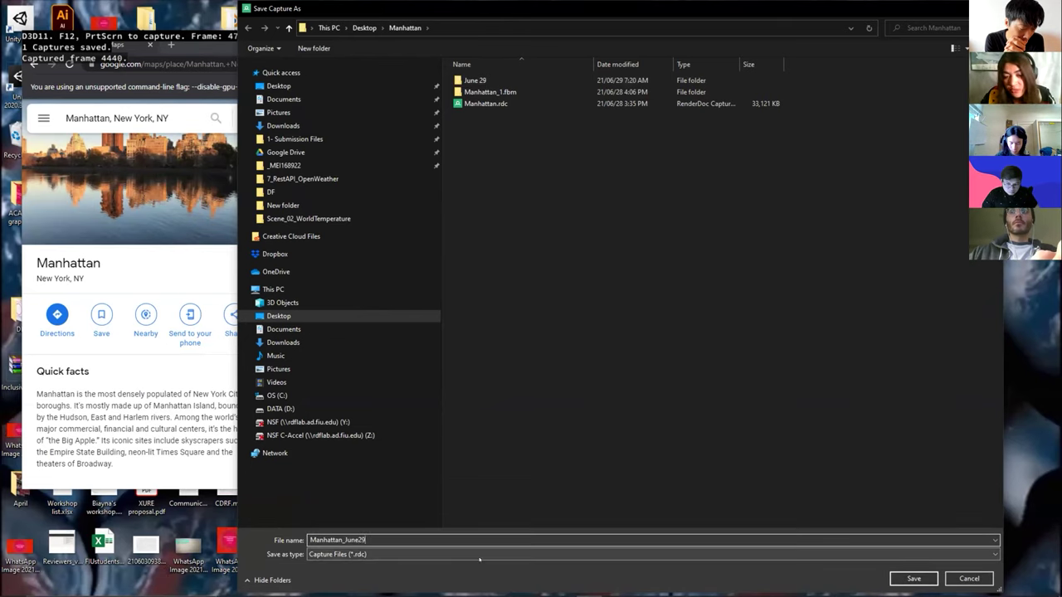
click(391, 555)
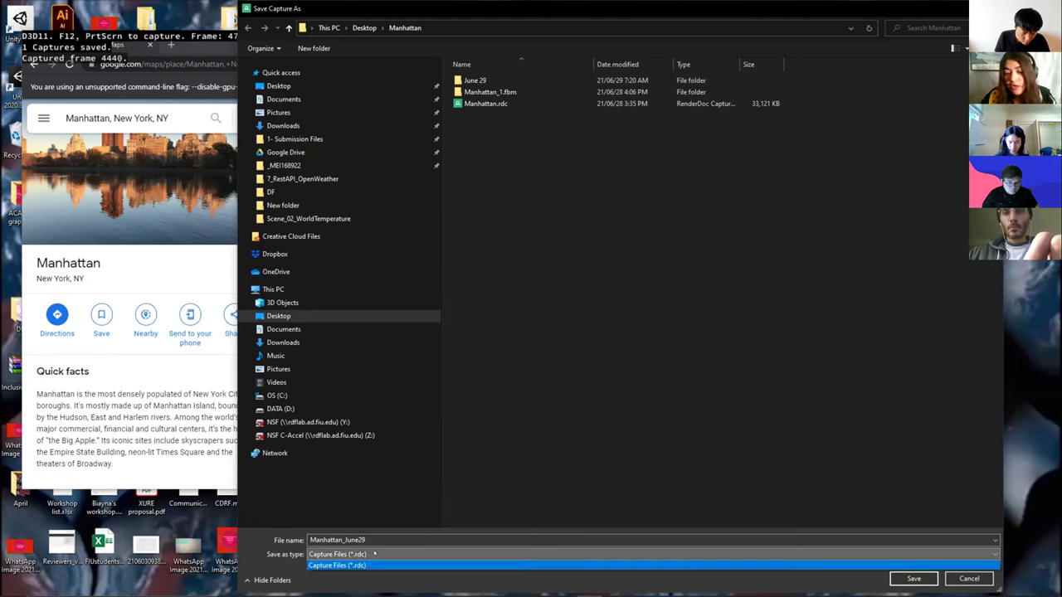
click(375, 553)
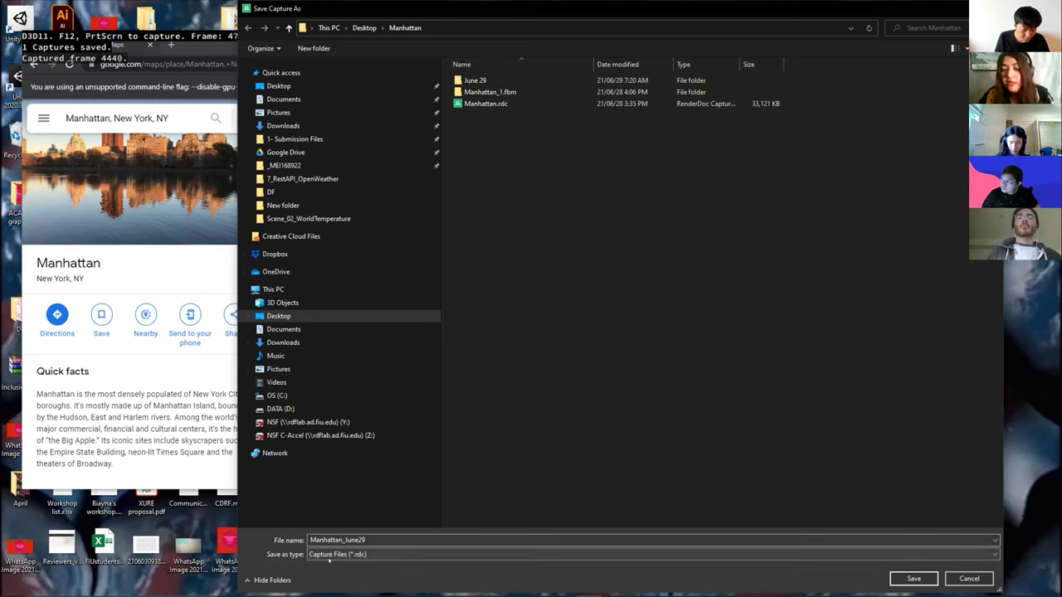
click(914, 578)
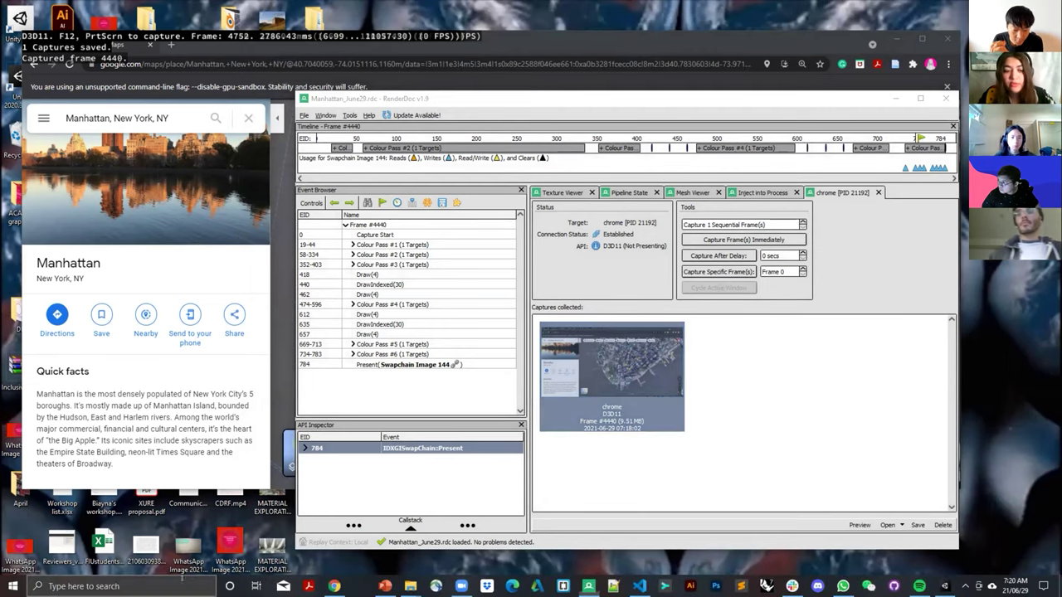
Launch Blender and reposition its window so the browser behind it stays partly in view
click(171, 585)
text(blend)
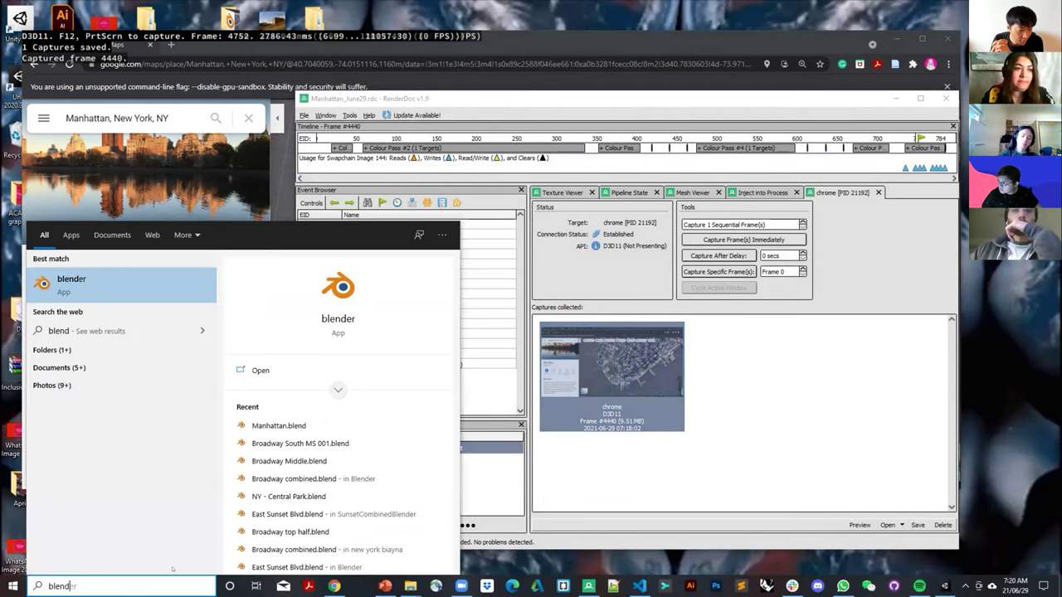
key(Return)
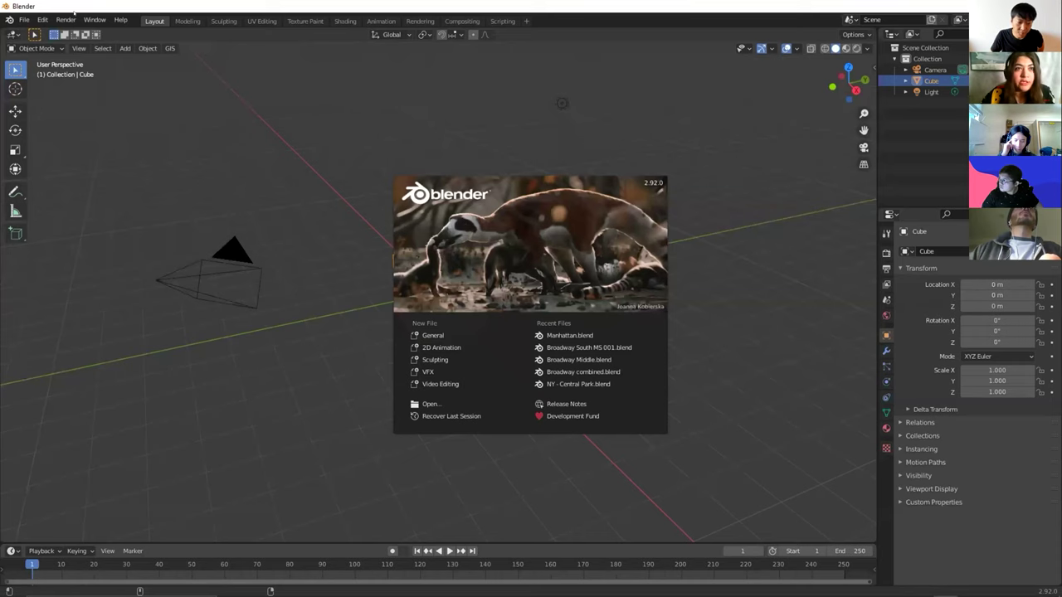
drag(286, 6, 280, 110)
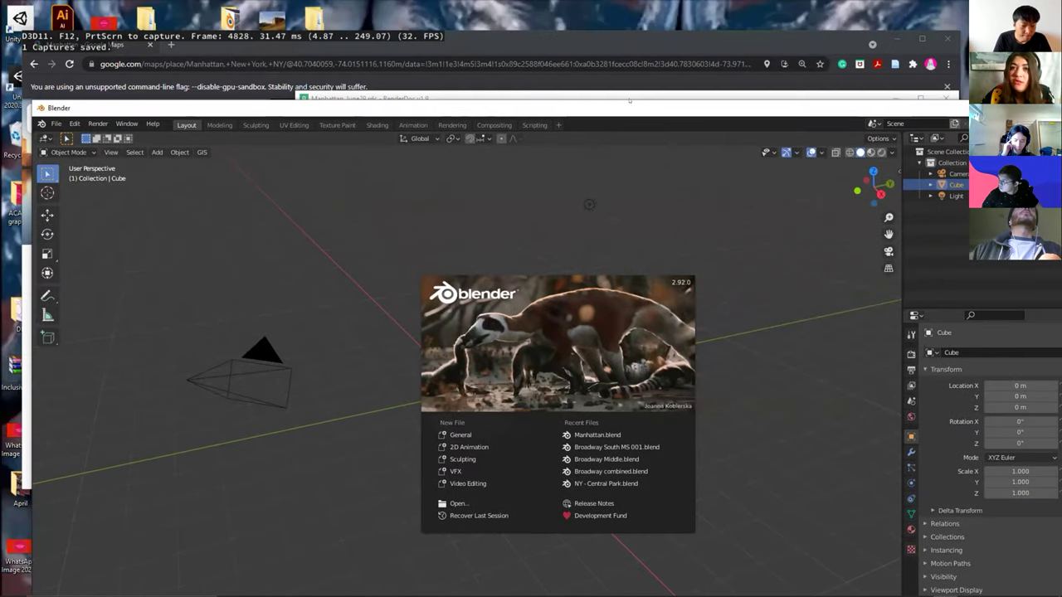
mouse_move(624, 96)
mouse_down()
mouse_move(622, 152)
mouse_move(625, 83)
mouse_up()
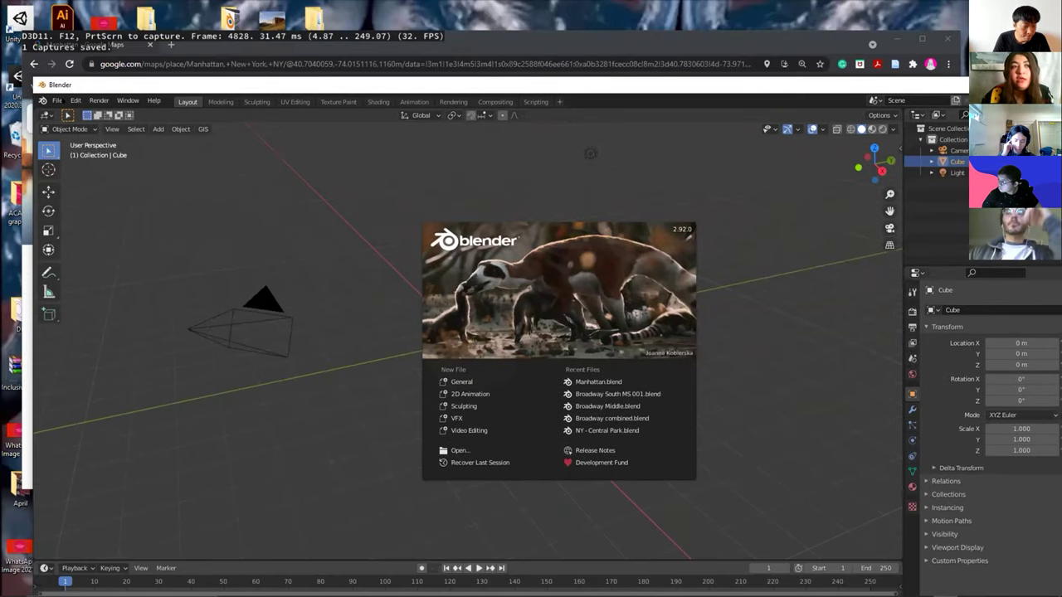
Check Blender's add-on preferences for the enabled Maps Models Importer, and close the preferences
click(75, 100)
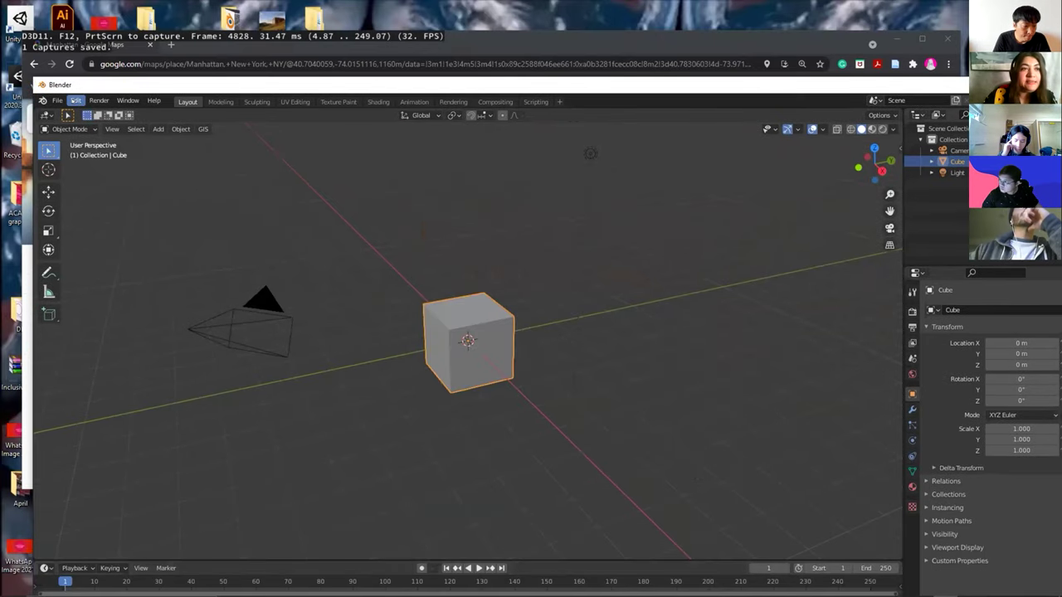
click(76, 101)
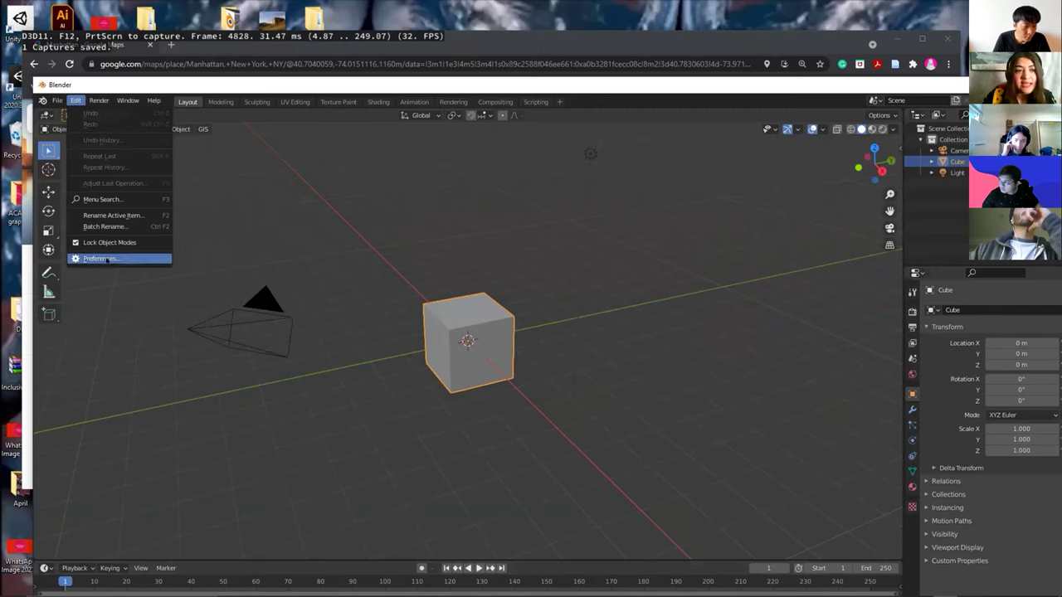
click(93, 258)
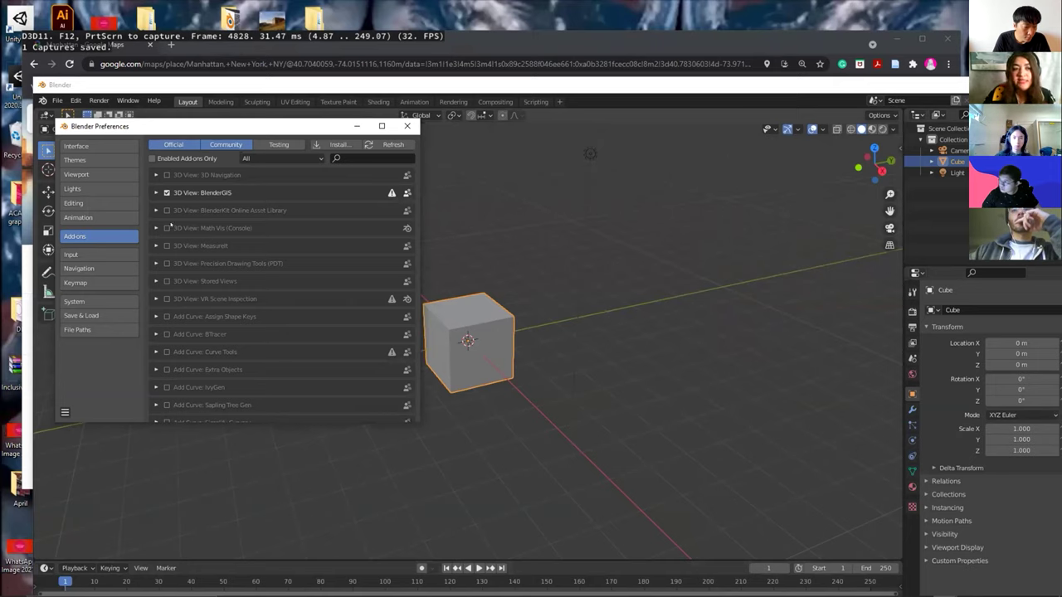
scroll(178, 243, down, 15)
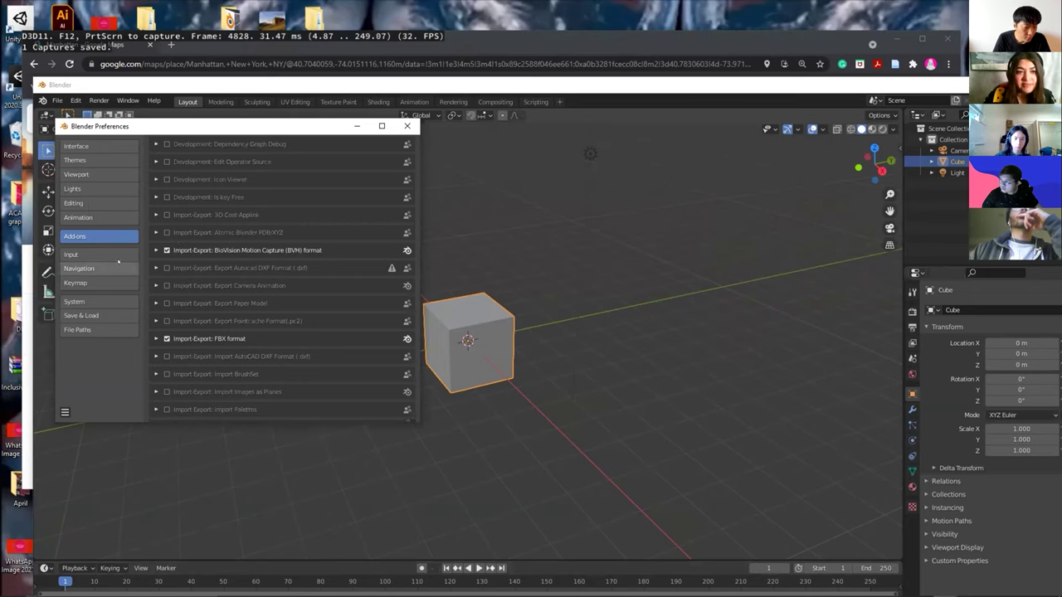
scroll(212, 222, down, 6)
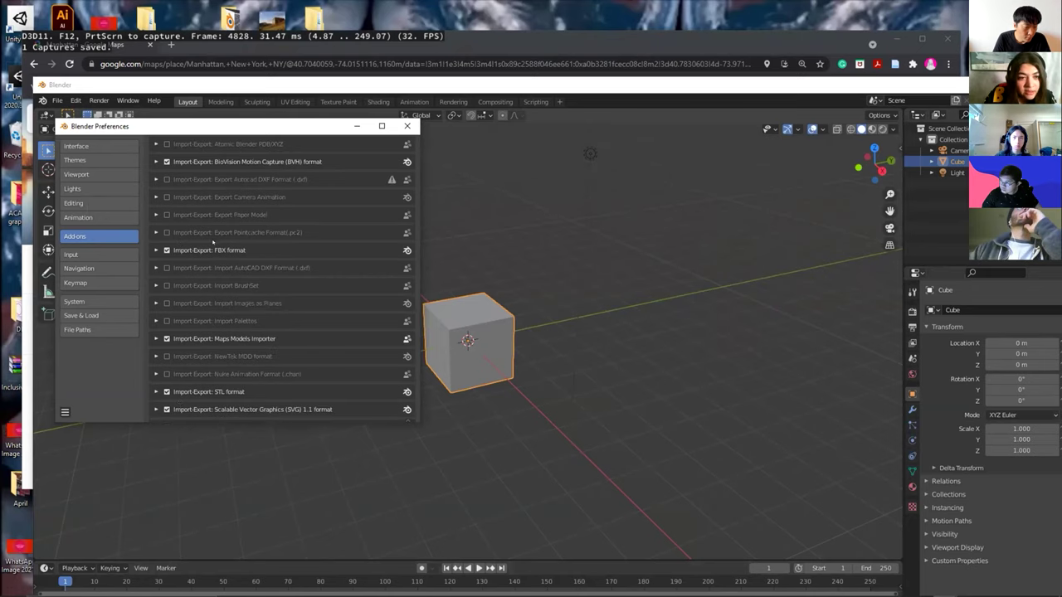
scroll(169, 391, up, 20)
scroll(249, 249, up, 8)
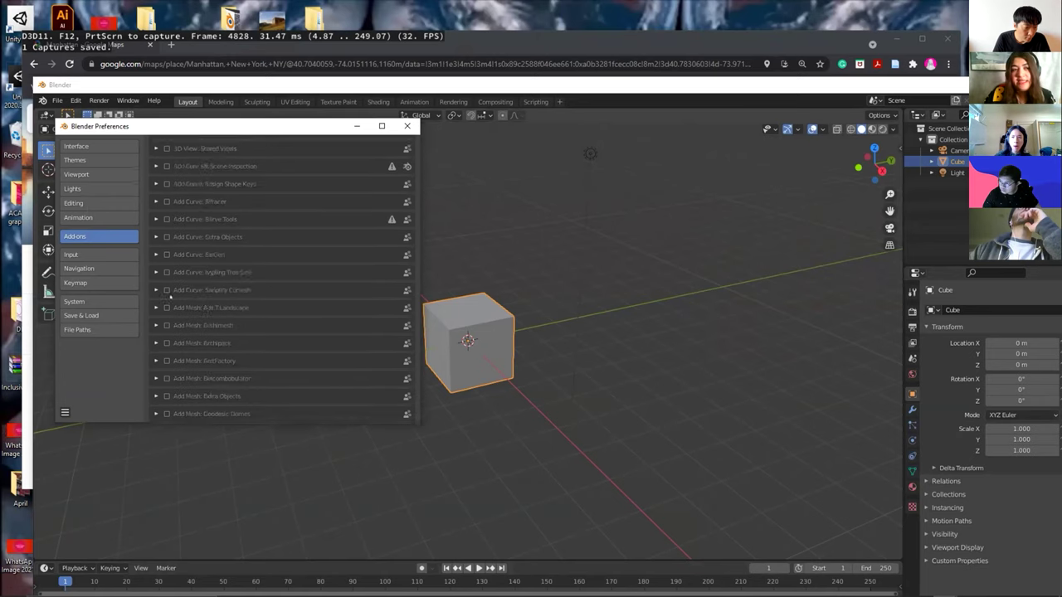
click(407, 126)
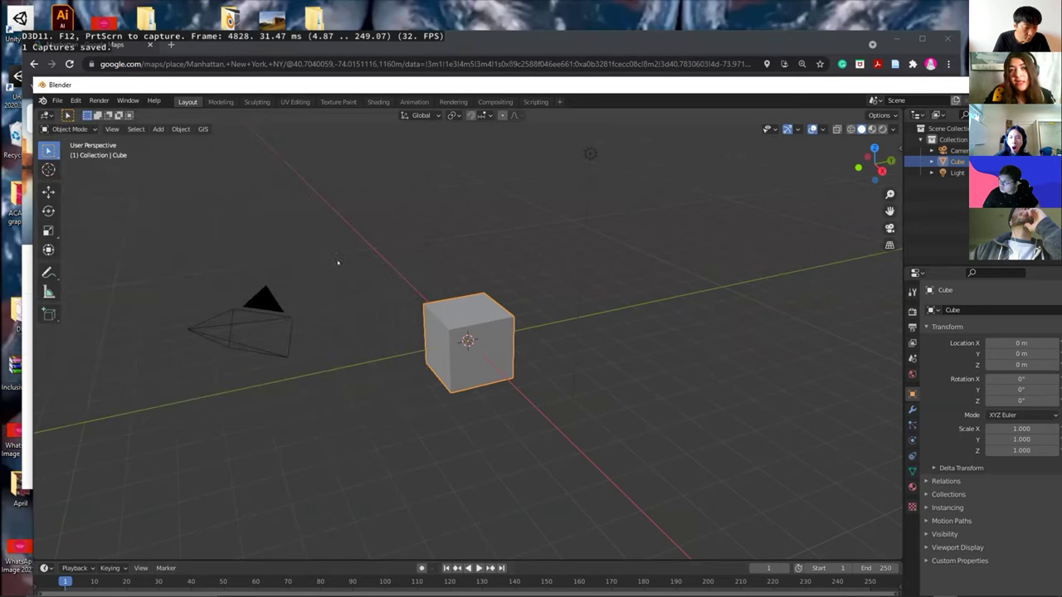
Try to import a Google Maps Capture (.rdc) from the June 29 folder inside Desktop > Manhattan
click(294, 233)
drag(100, 80, 130, 72)
click(86, 93)
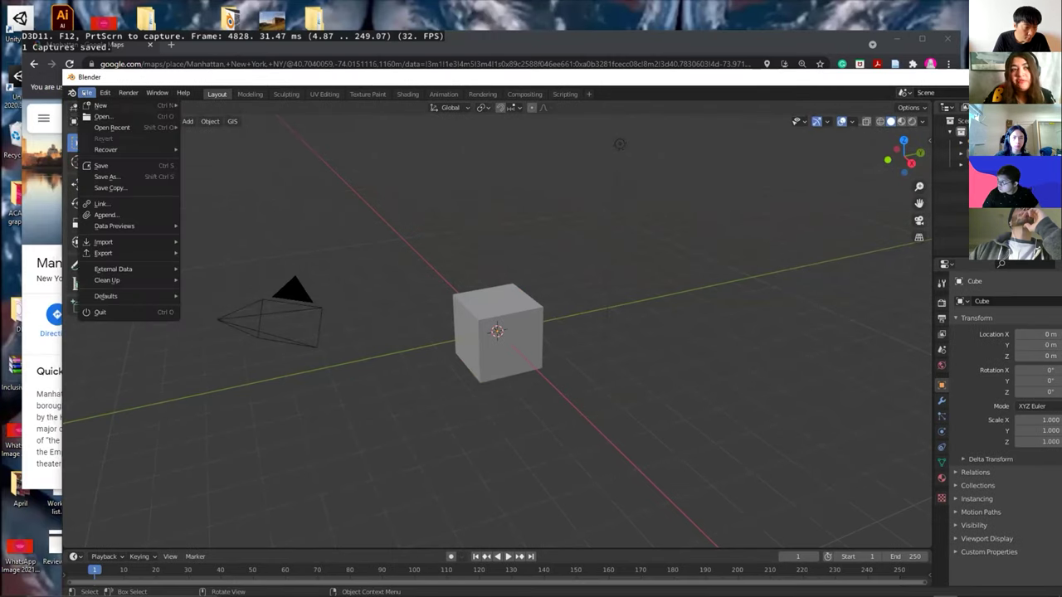
mouse_move(118, 242)
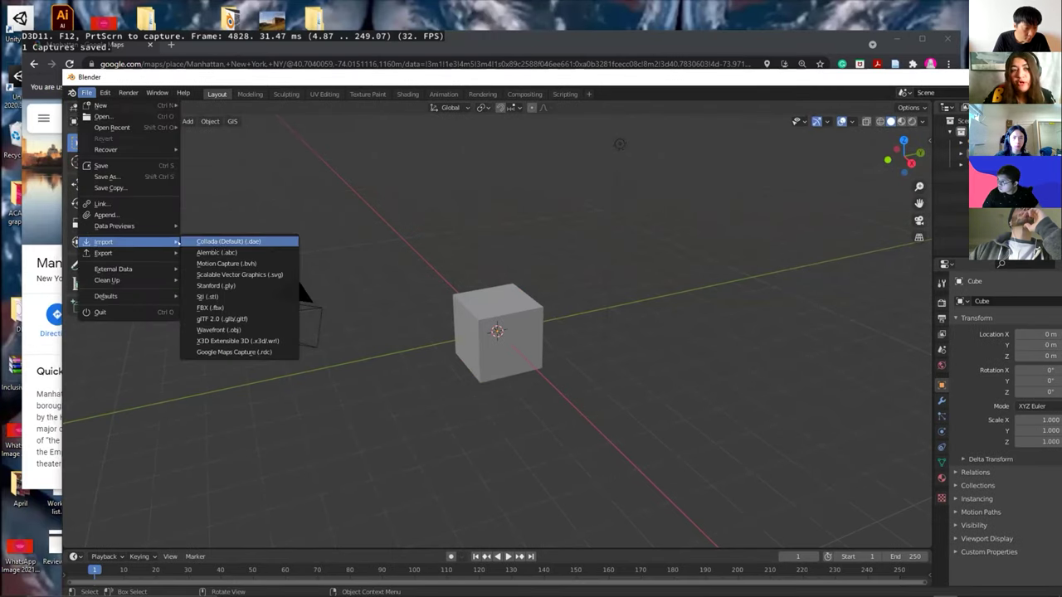
click(236, 352)
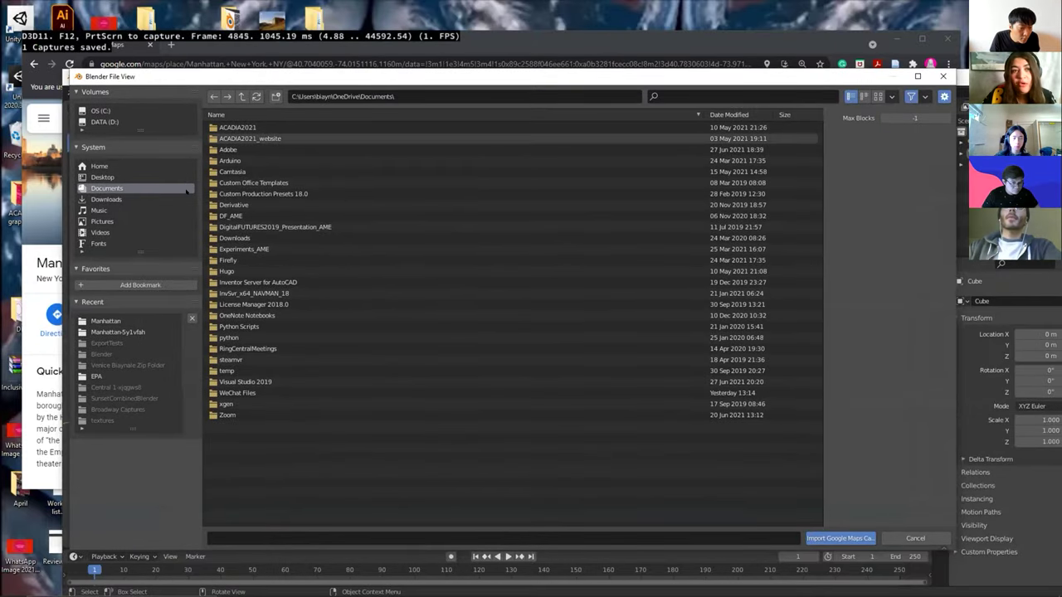
click(214, 97)
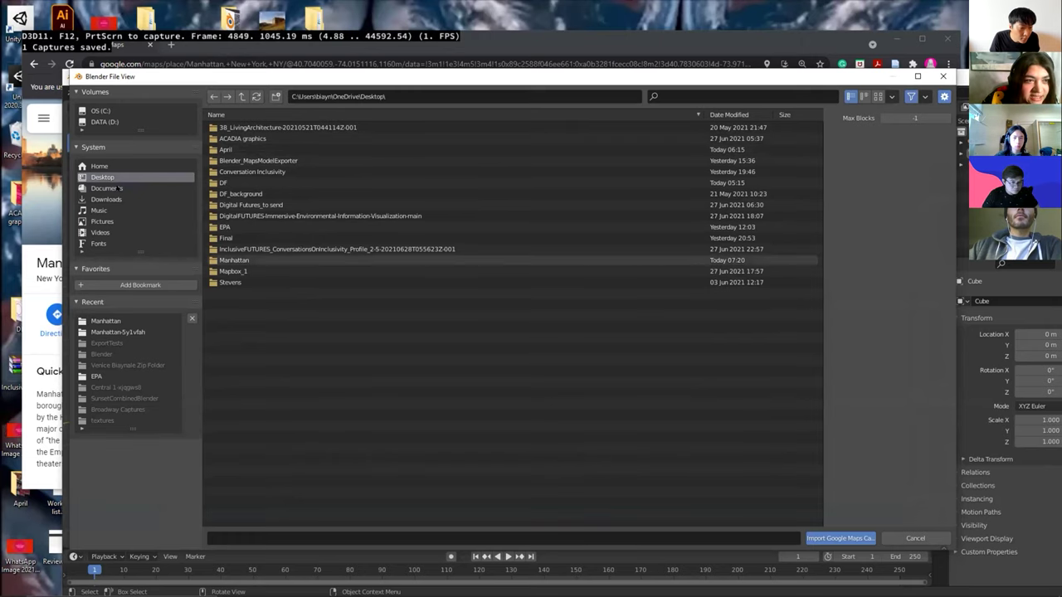
click(222, 259)
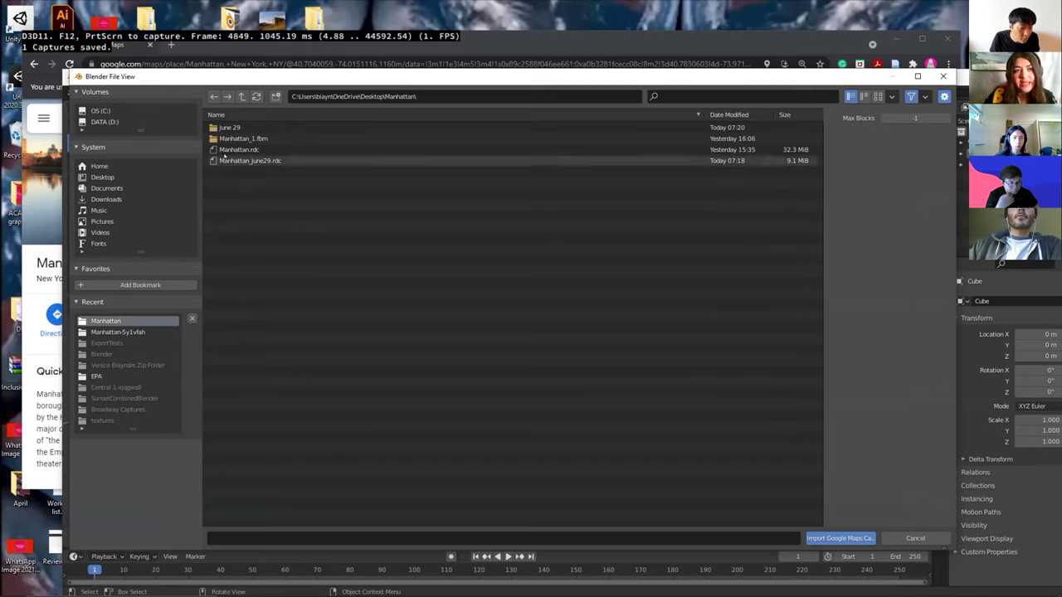
double_click(222, 127)
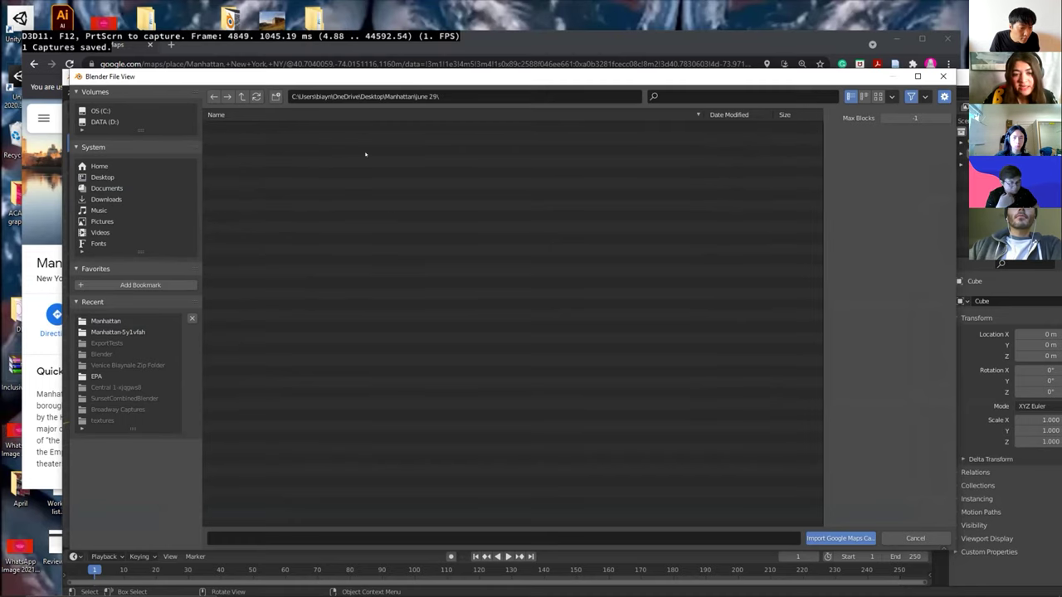
drag(211, 77, 200, 49)
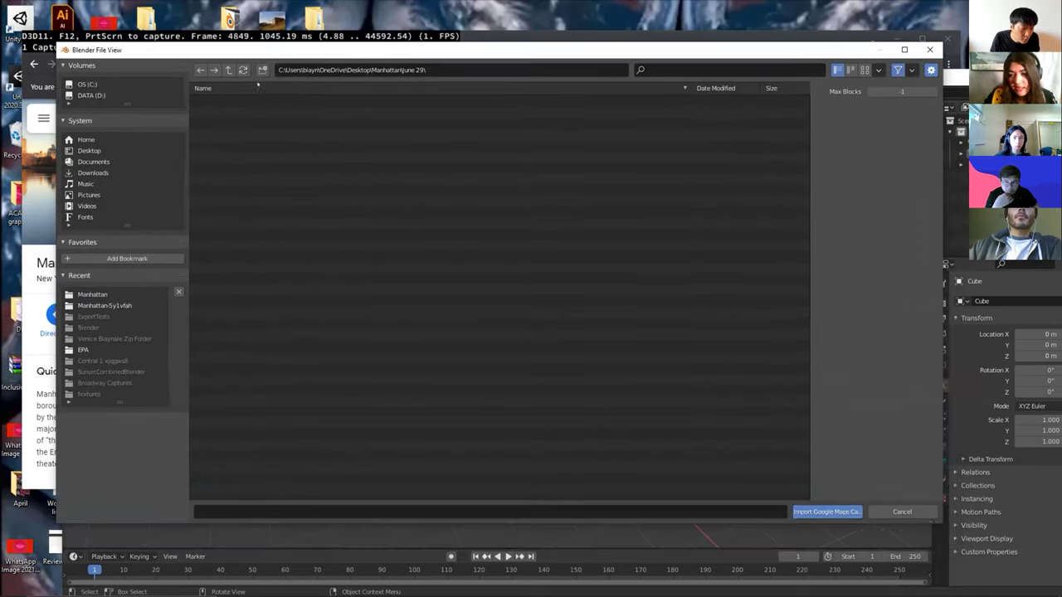
click(835, 512)
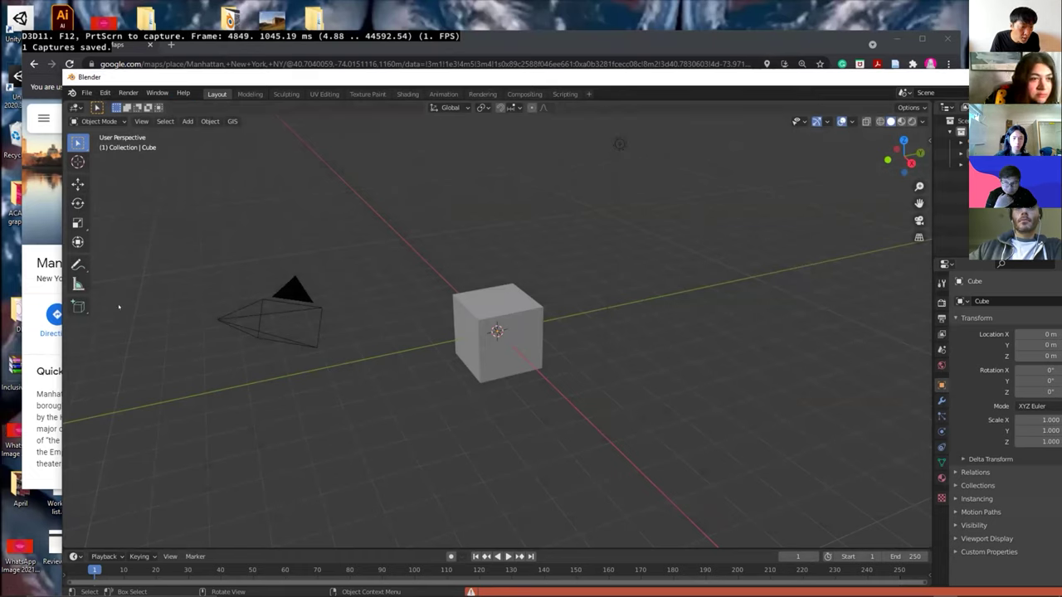
click(86, 93)
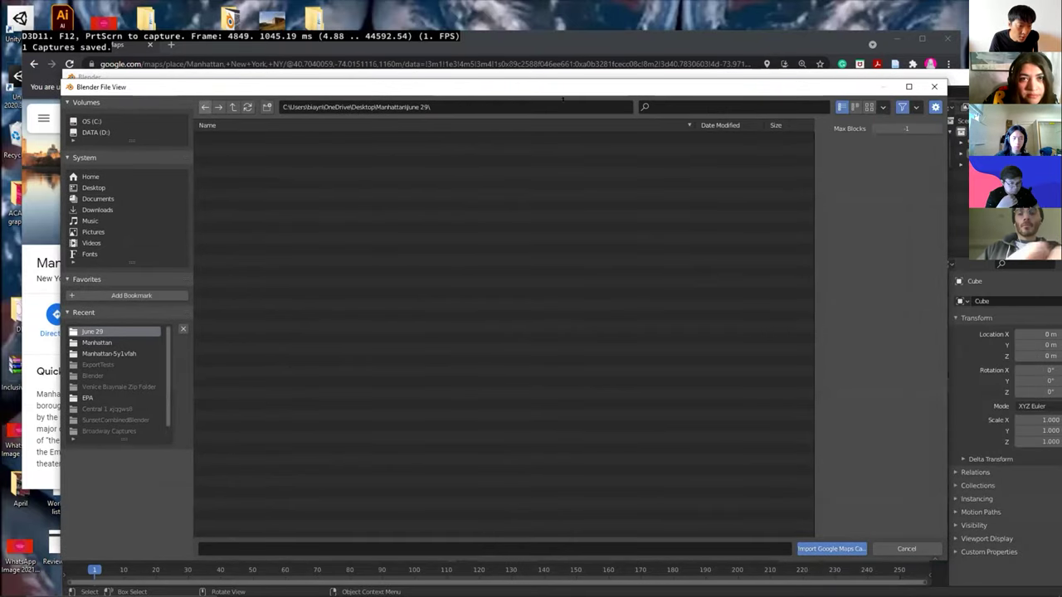
click(351, 106)
key(Return)
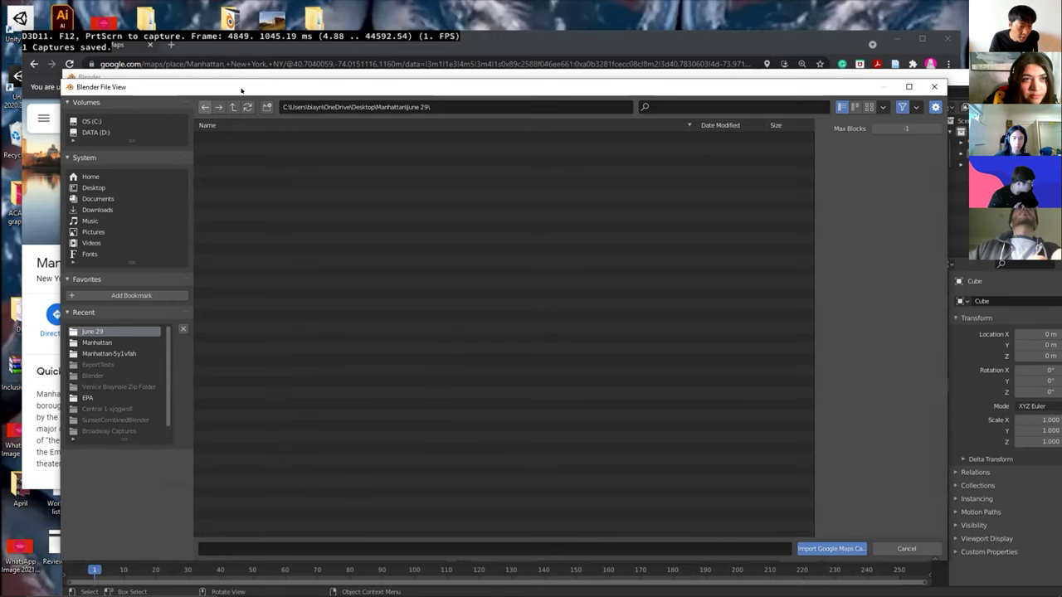
click(904, 520)
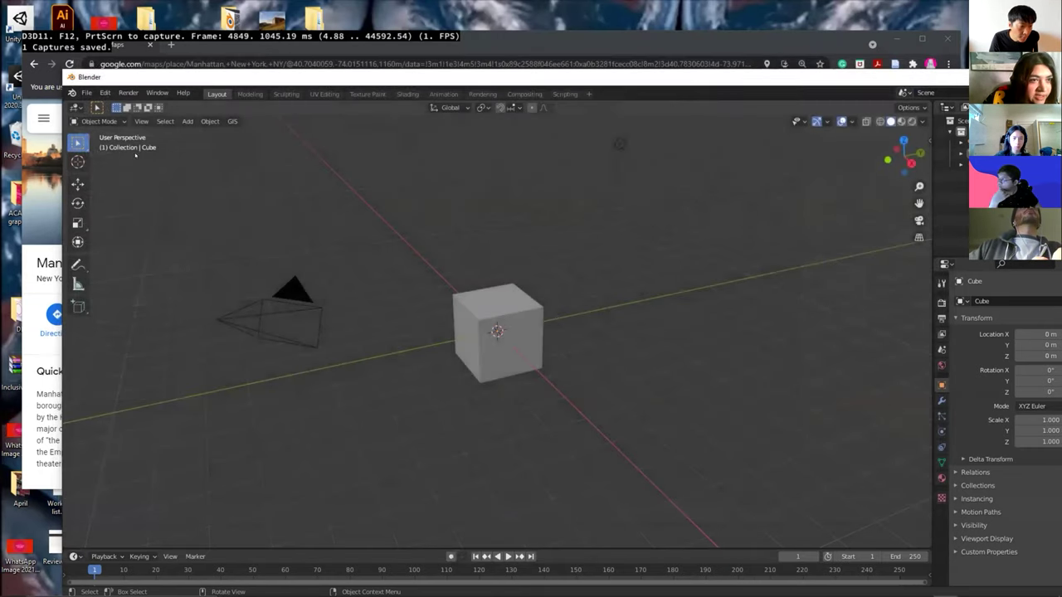
Try to import Manhattan_June29.rdc from the Desktop > Manhattan folder as a Google Maps Capture
click(86, 92)
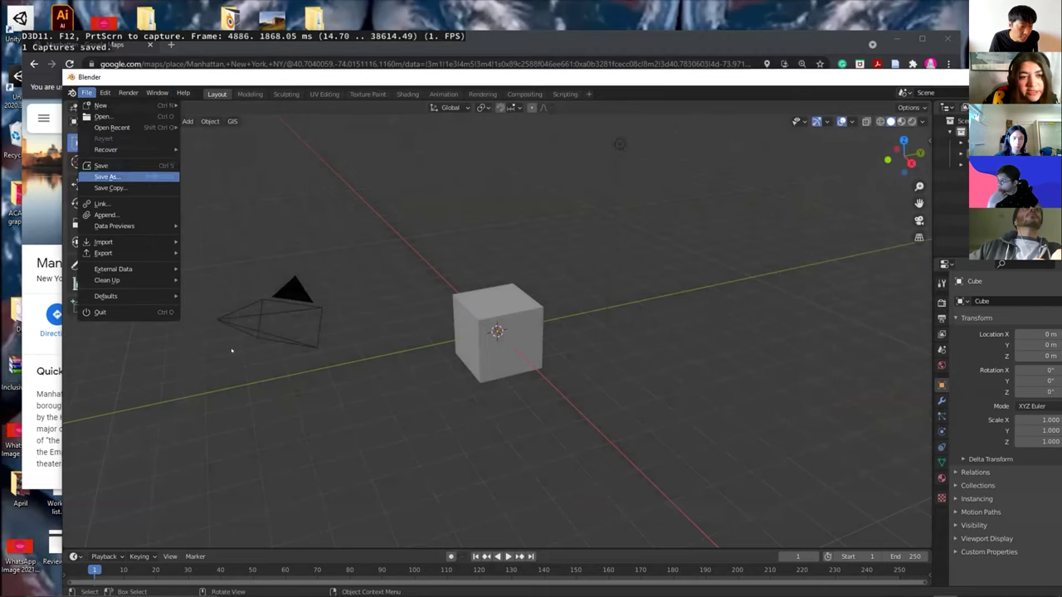
click(249, 101)
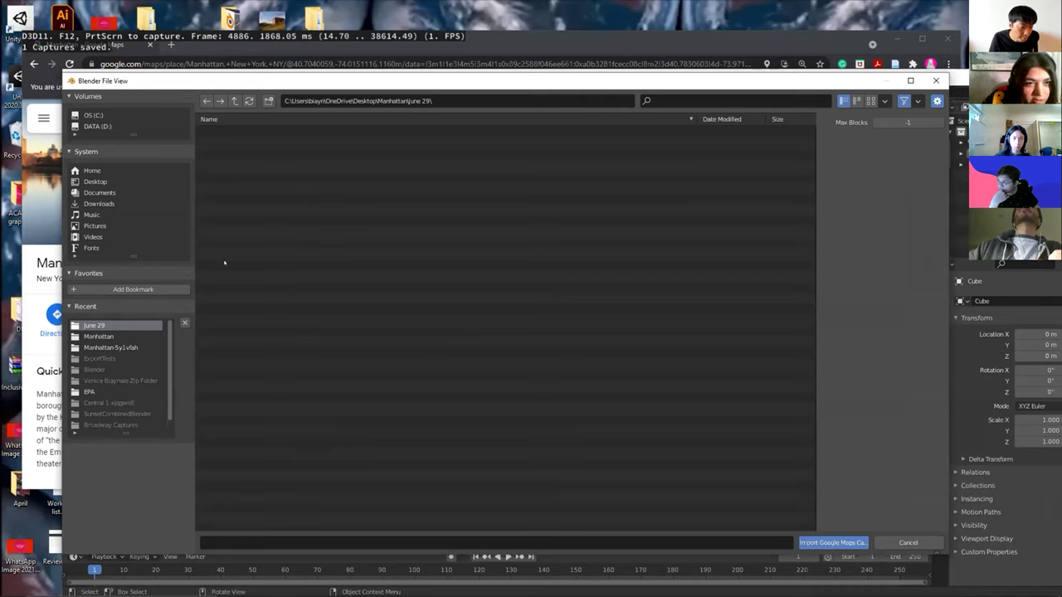
click(95, 181)
click(98, 336)
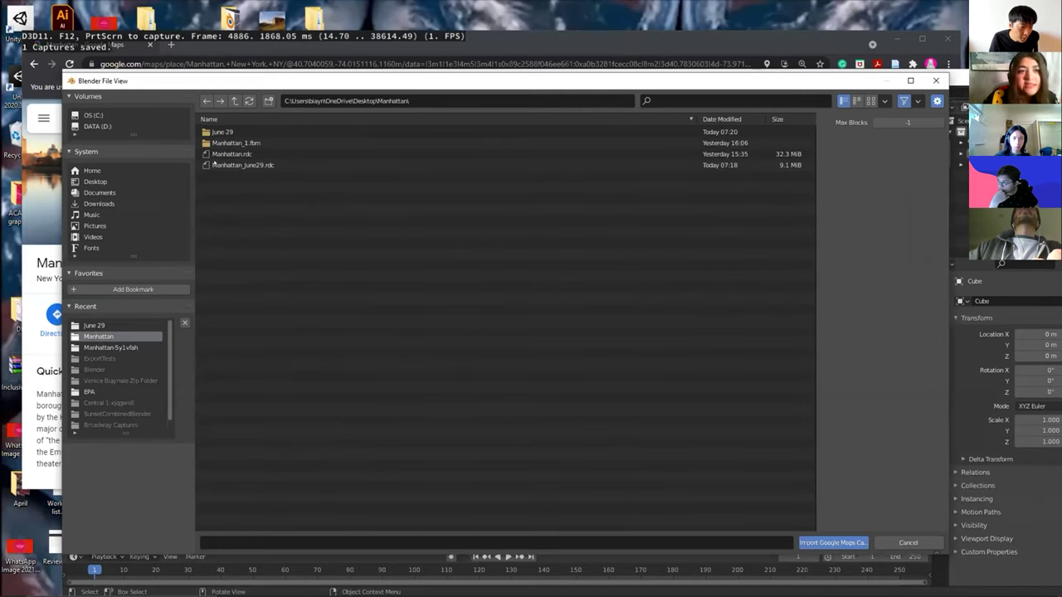
click(241, 164)
drag(179, 80, 179, 42)
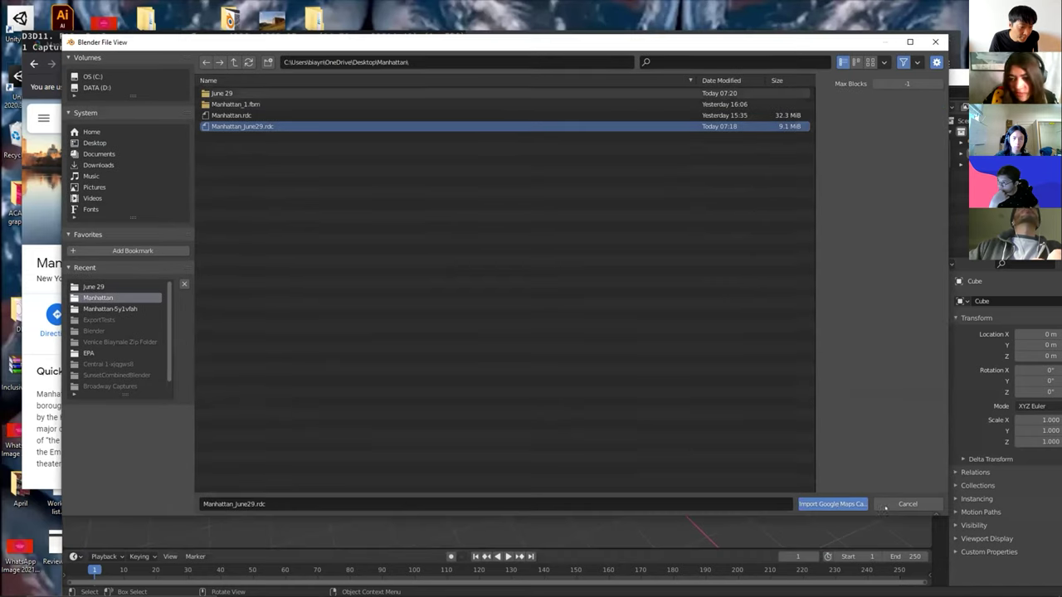
key(Return)
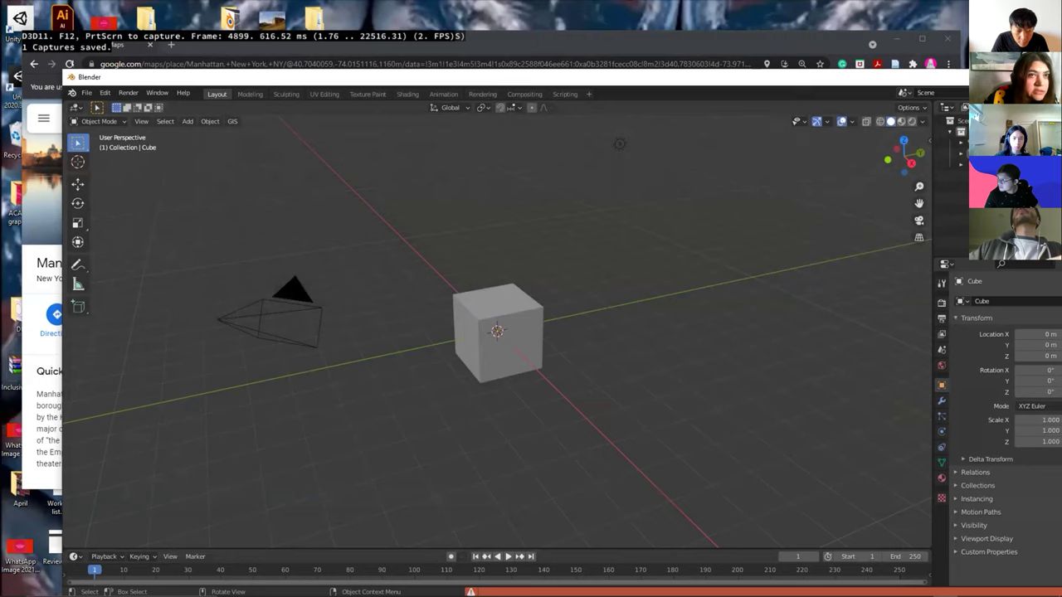
Move the Blender window clear of the screen edge and import a Google Maps Capture (.rdc) from the Manhattan folder
drag(108, 79, 80, 63)
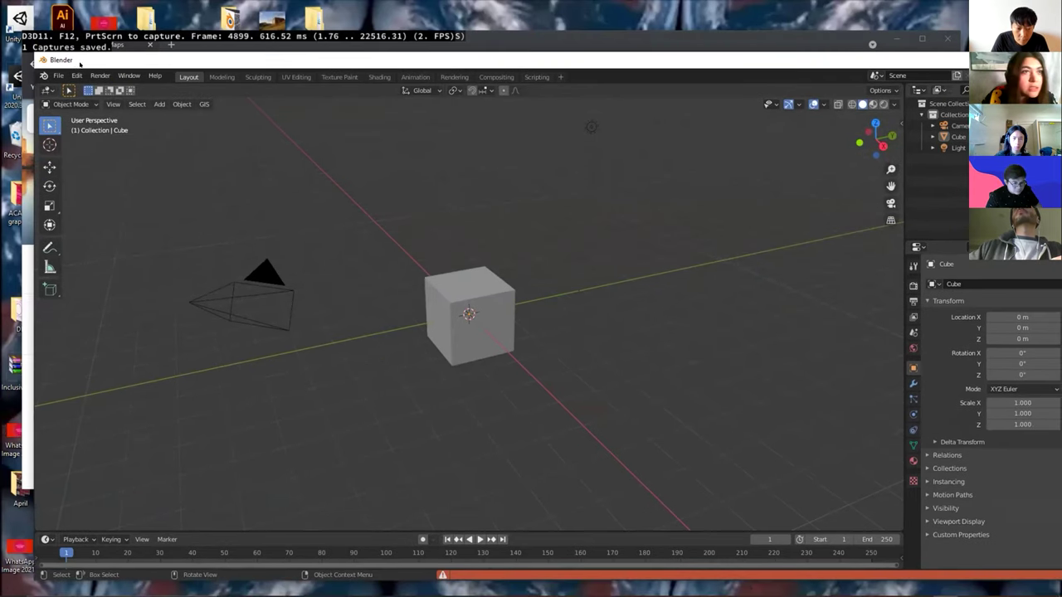
drag(83, 59, 40, 63)
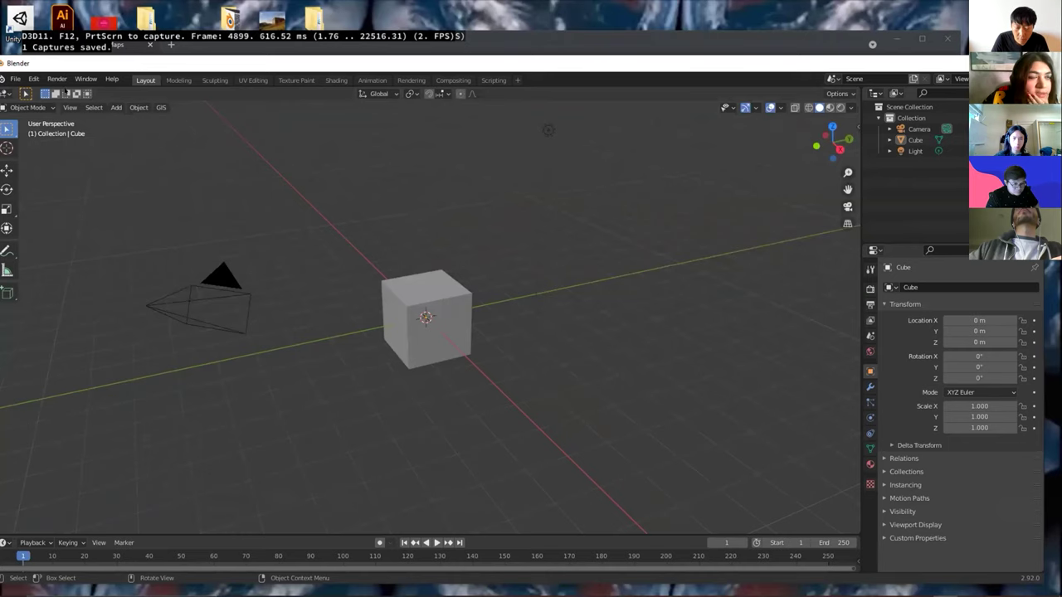
drag(65, 76, 117, 70)
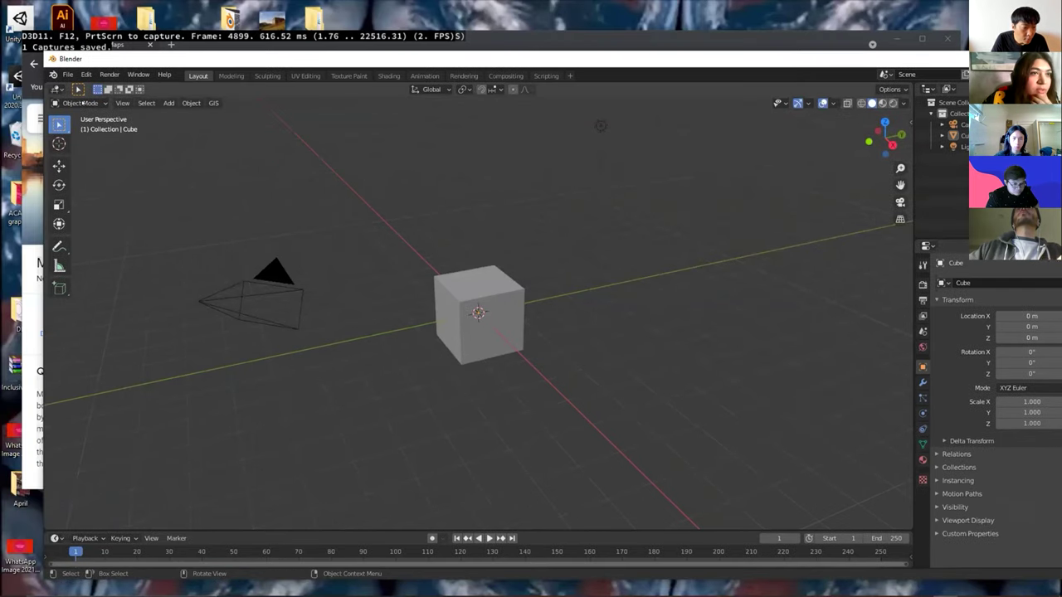
click(67, 74)
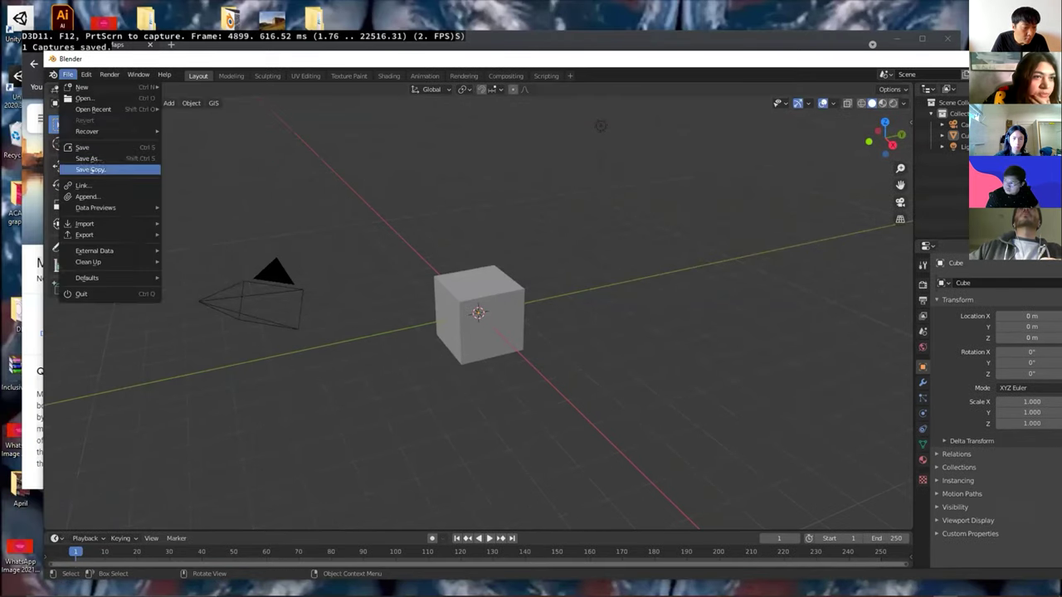
key(Down)
key(Down)
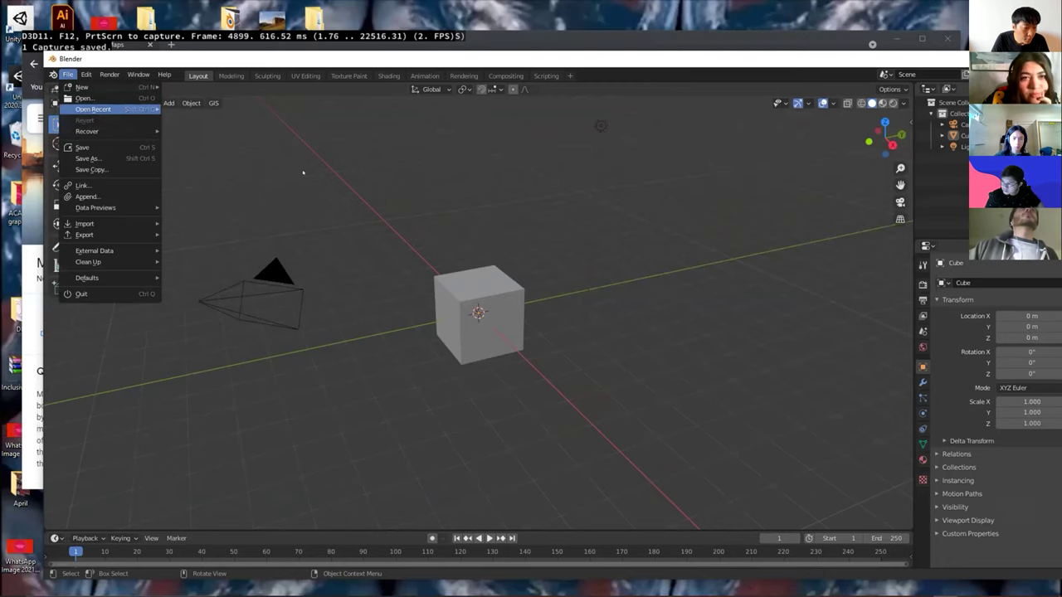
key(i)
key(Return)
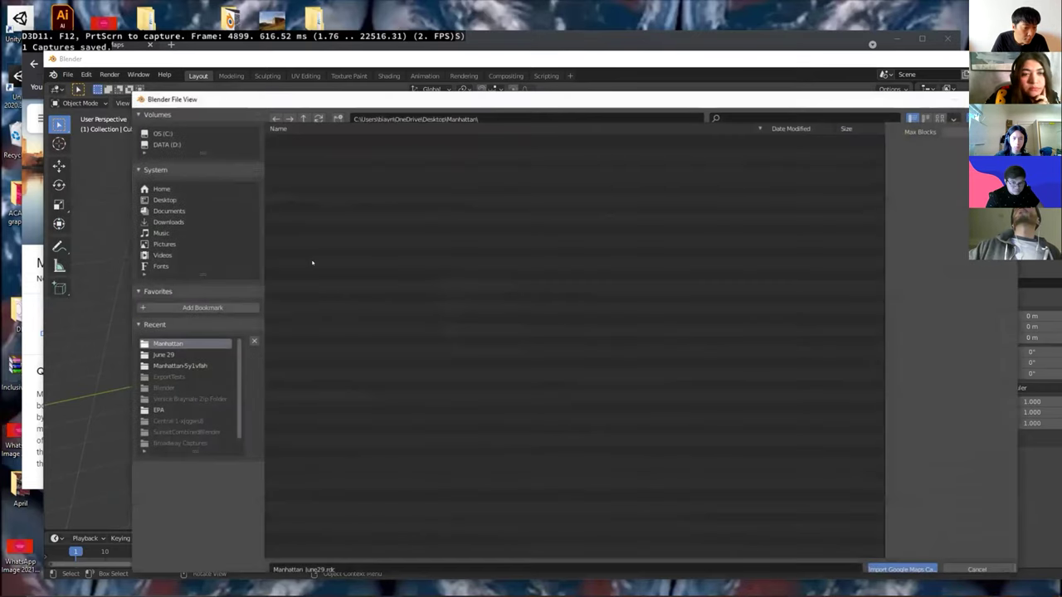
key(Escape)
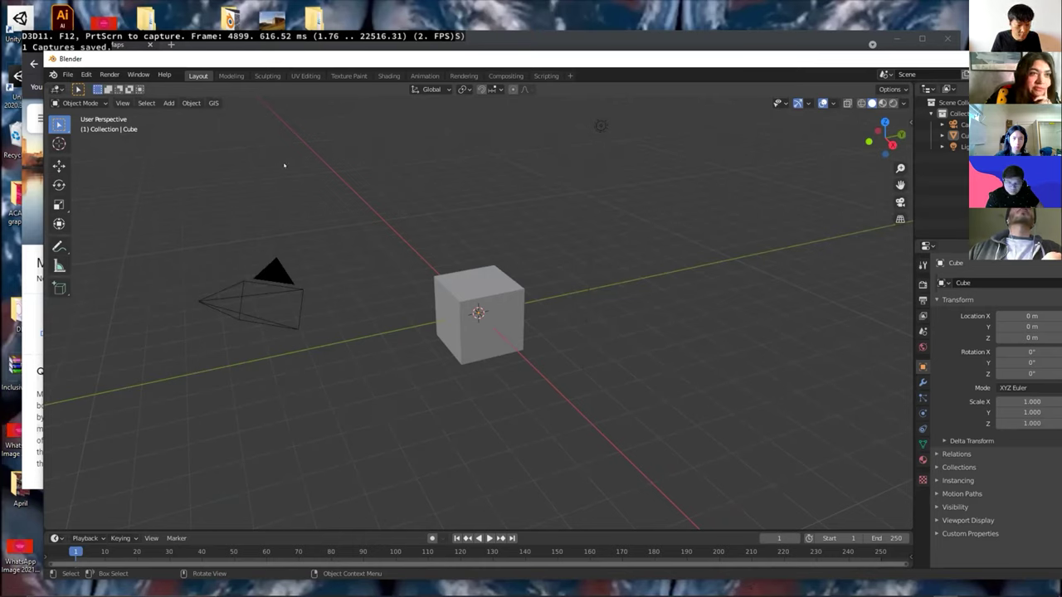
Delete the default cube and show the imported city with its textures in Material Preview shading
scroll(432, 274, down, 2)
scroll(497, 331, up, 5)
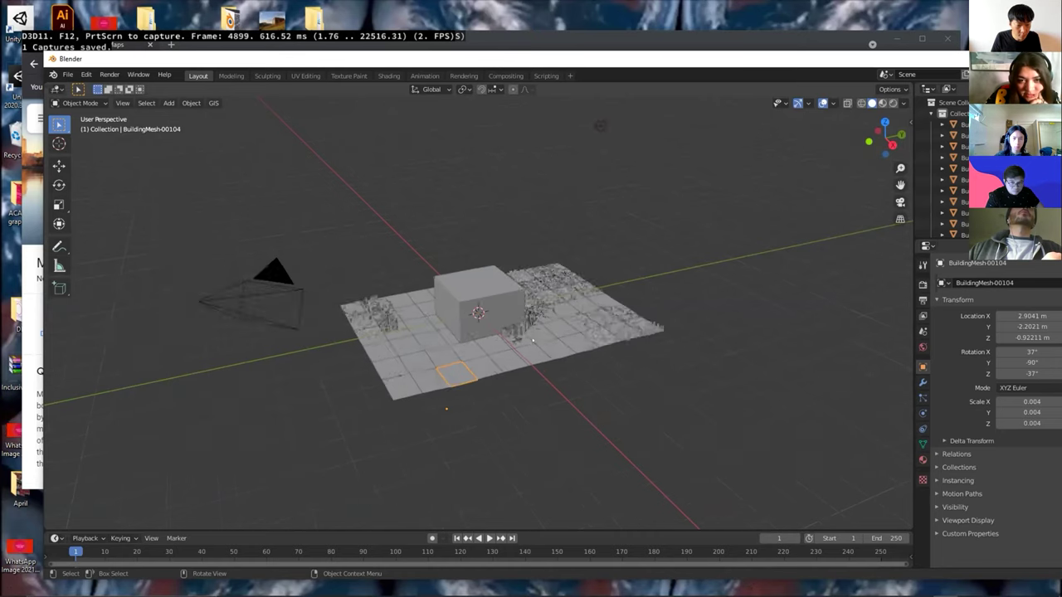
click(434, 239)
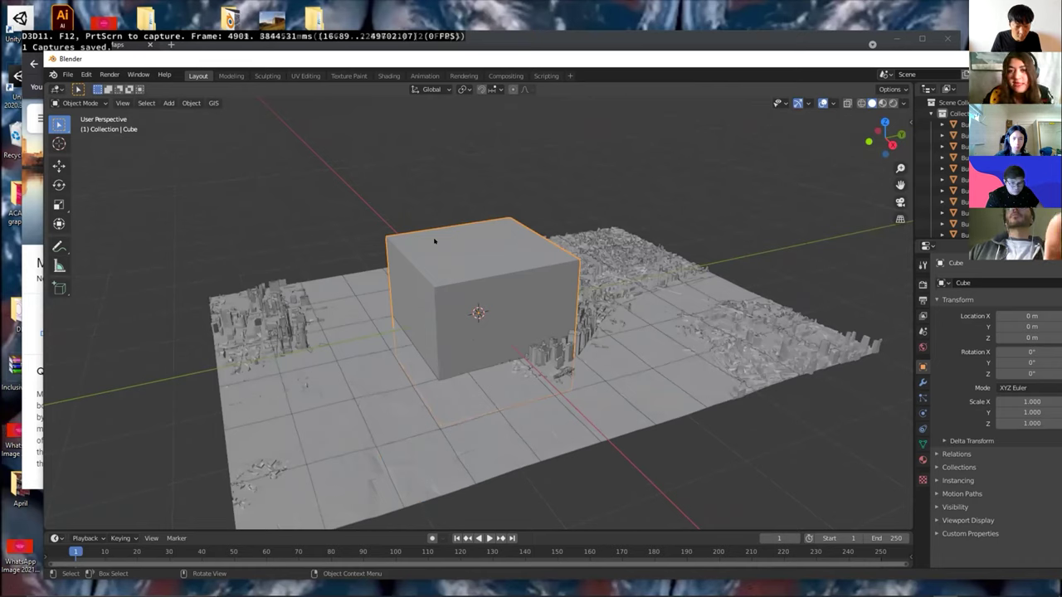
key(Delete)
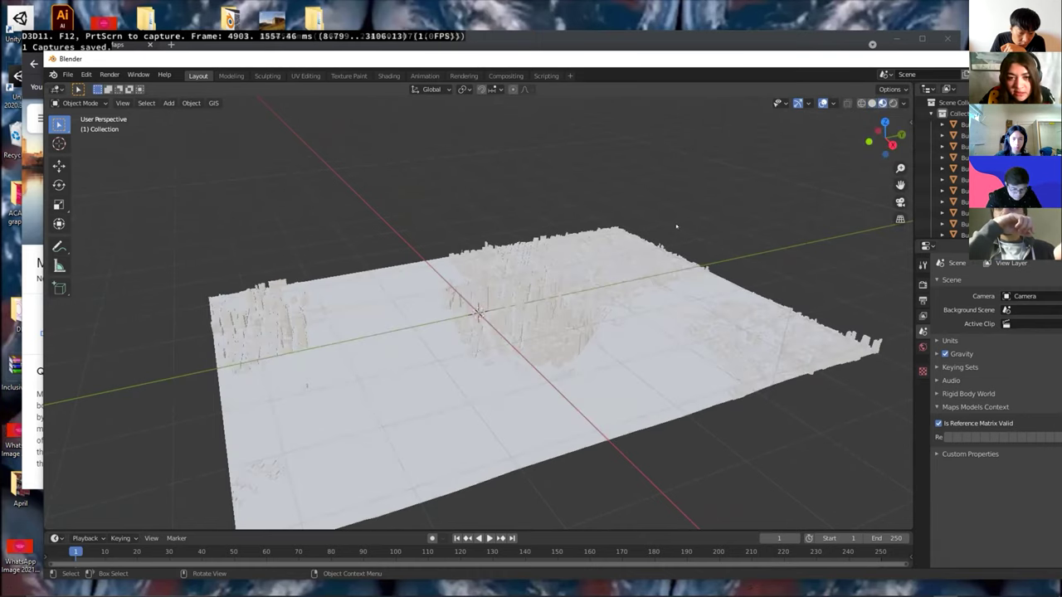
scroll(677, 226, down, 1)
scroll(677, 225, up, 4)
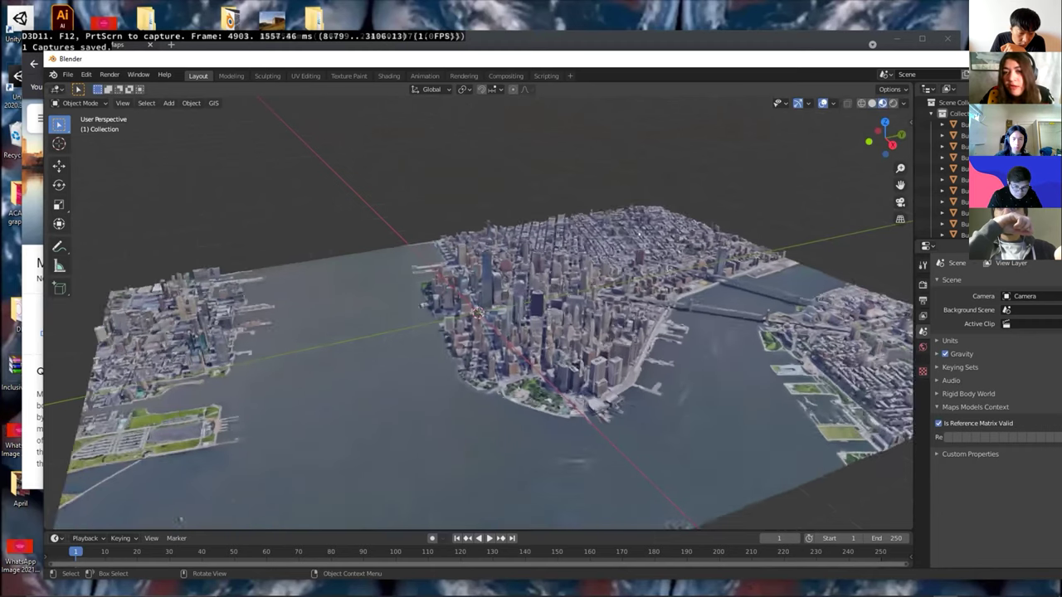
scroll(478, 361, up, 2)
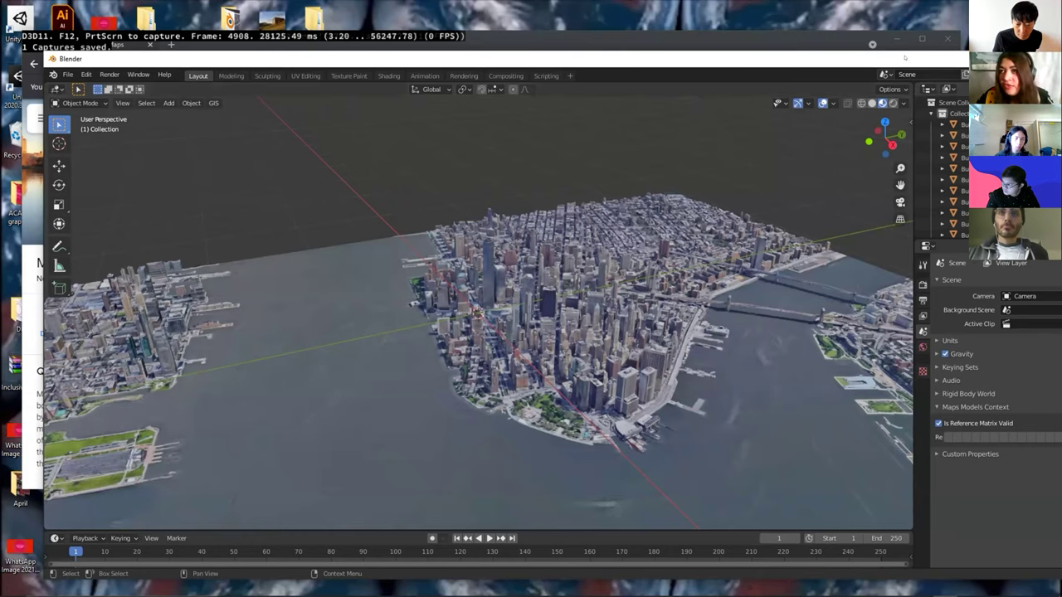
Switch to RenderDoc and delete the chrome Frame #4440 capture from the collected captures
drag(897, 58, 809, 74)
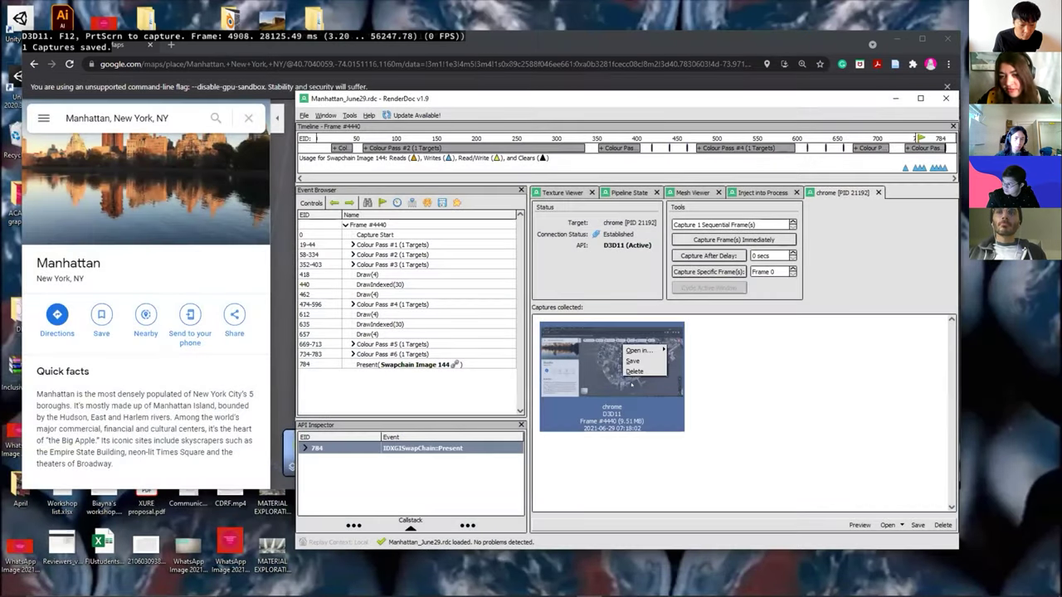
click(635, 371)
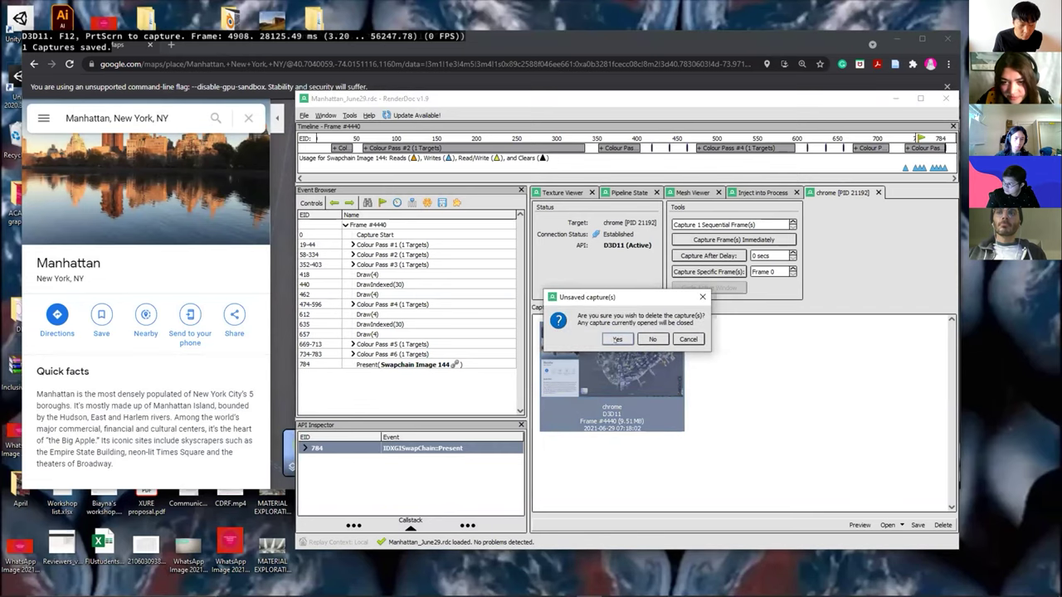
click(617, 339)
drag(471, 99, 494, 115)
Switch to Google Maps in Chrome and adjust the map view over the southern tip of Manhattan
key(alt+Tab)
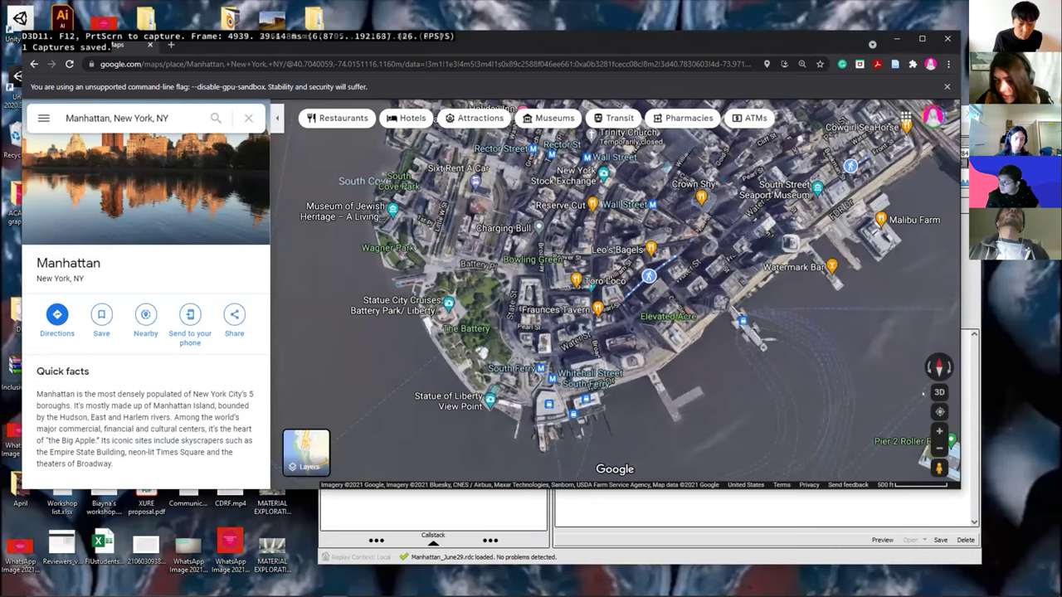
ctrl+drag(791, 369, 685, 319)
click(939, 392)
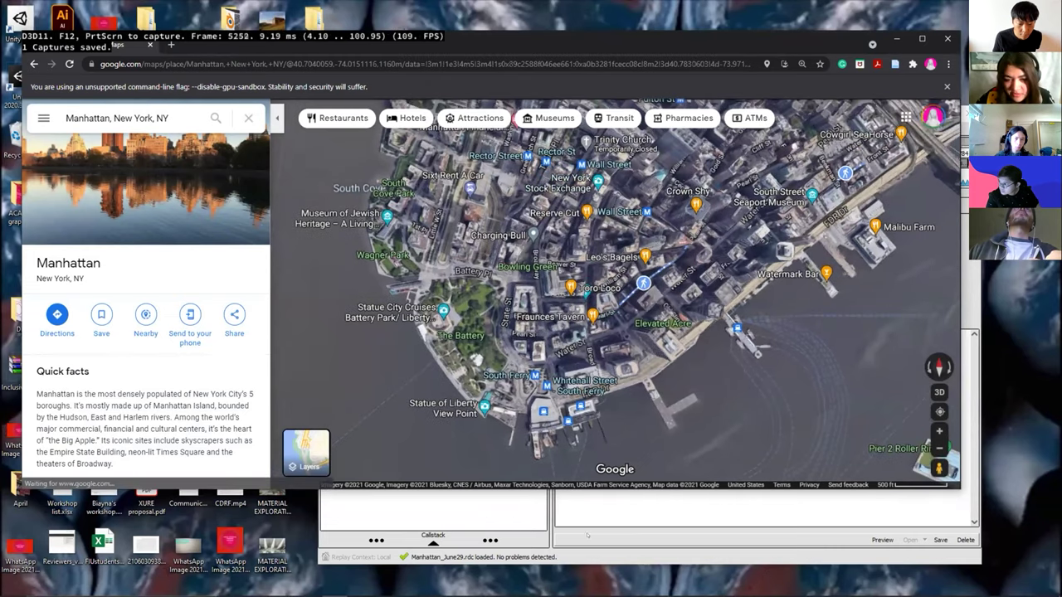
Switch to RenderDoc, move its window clear of the map, and capture a frame of the Lower Manhattan view in Google Maps
key(alt+Tab)
drag(567, 121, 504, 91)
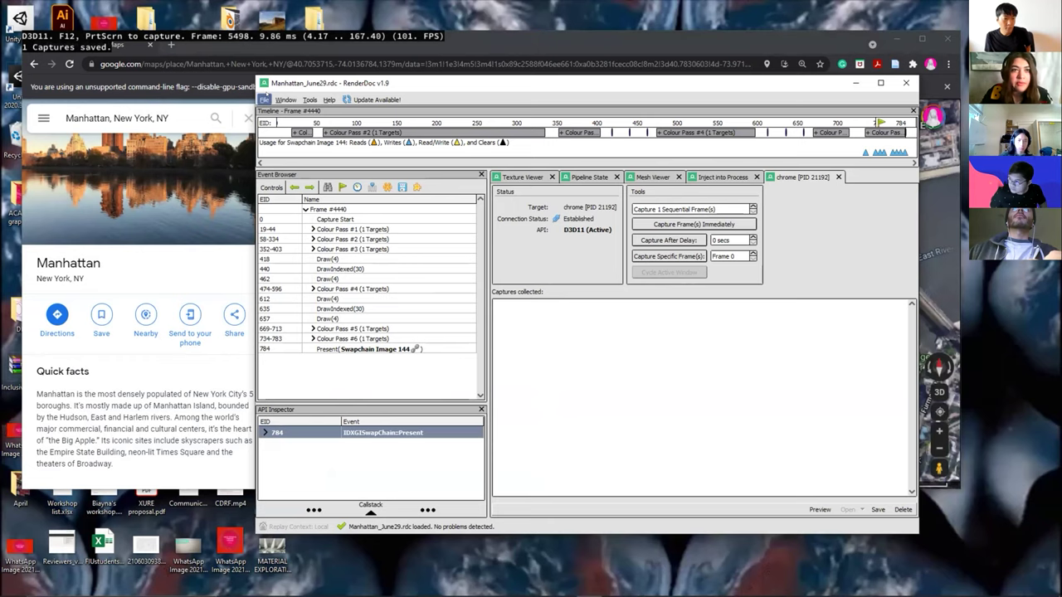
mouse_move(581, 596)
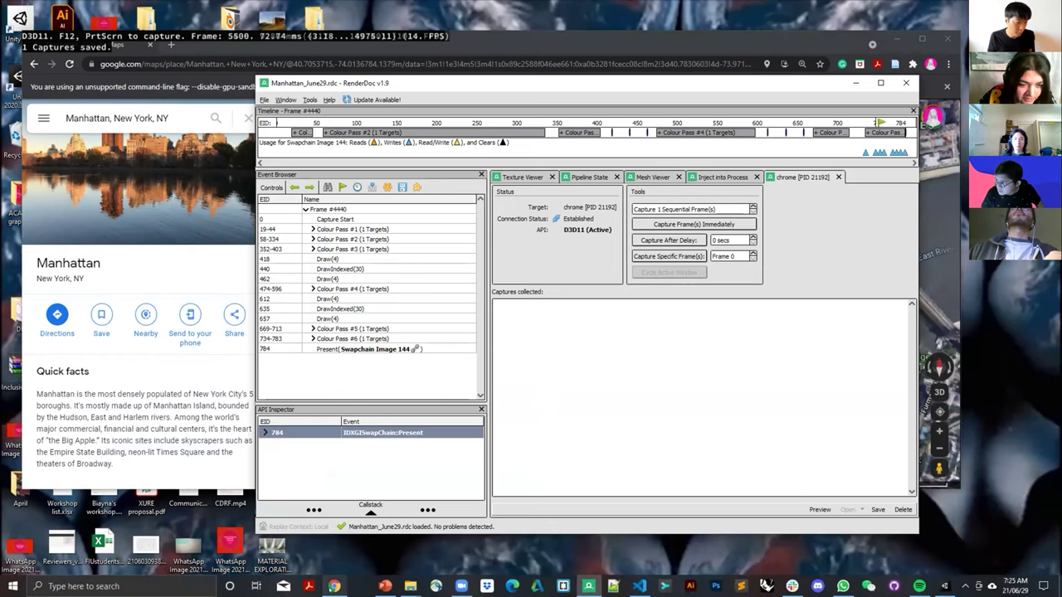
click(264, 99)
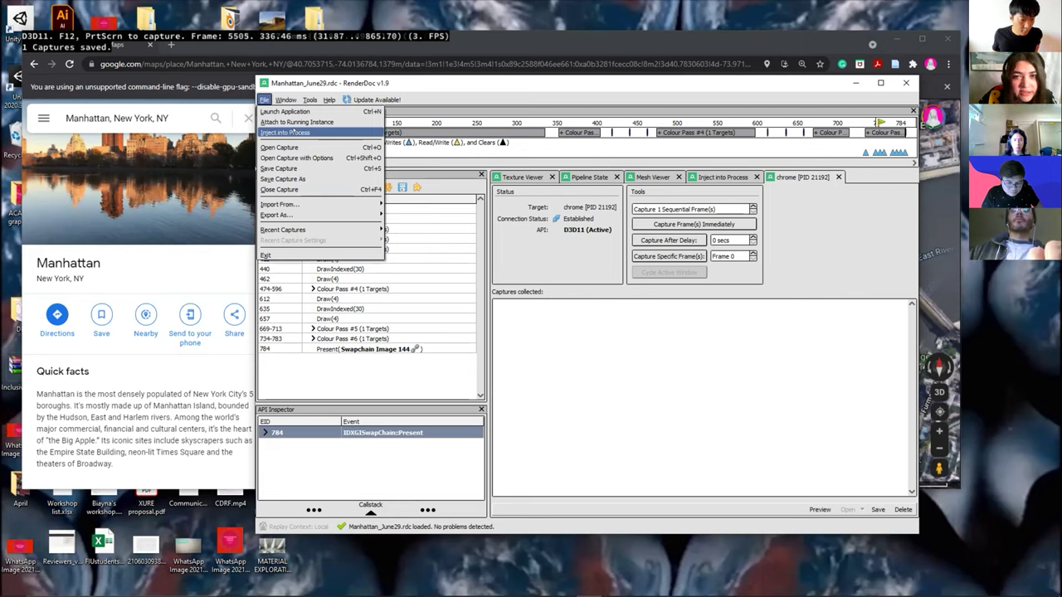
click(515, 356)
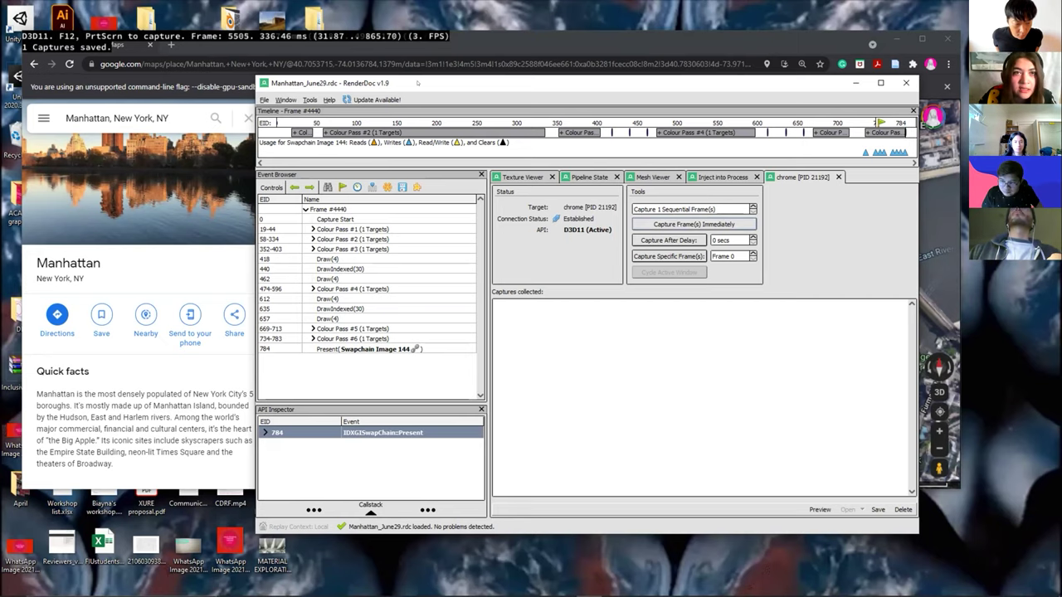
drag(315, 83, 449, 100)
key(alt+Tab)
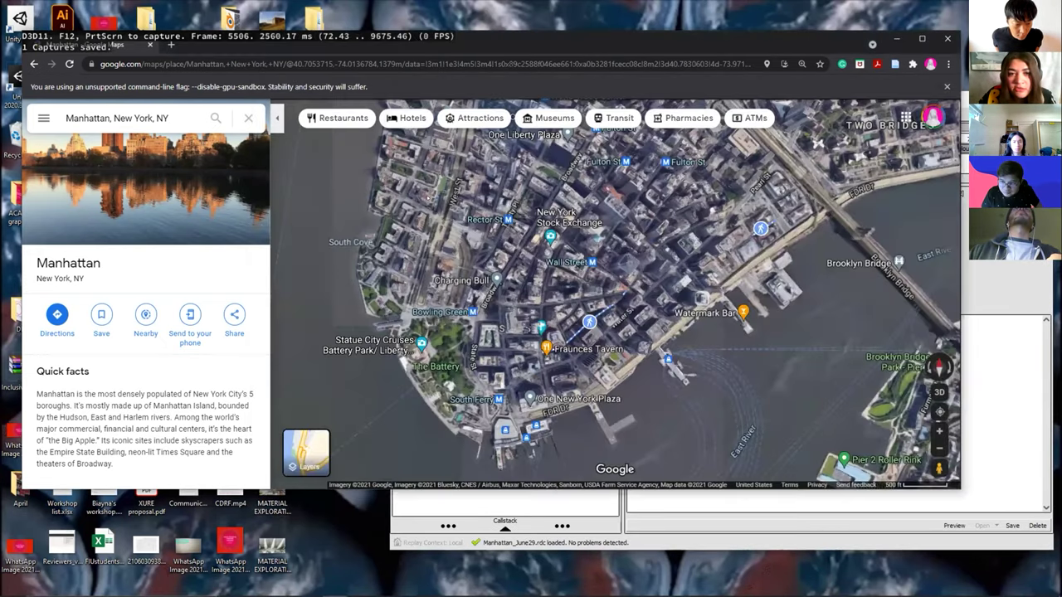
key(F12)
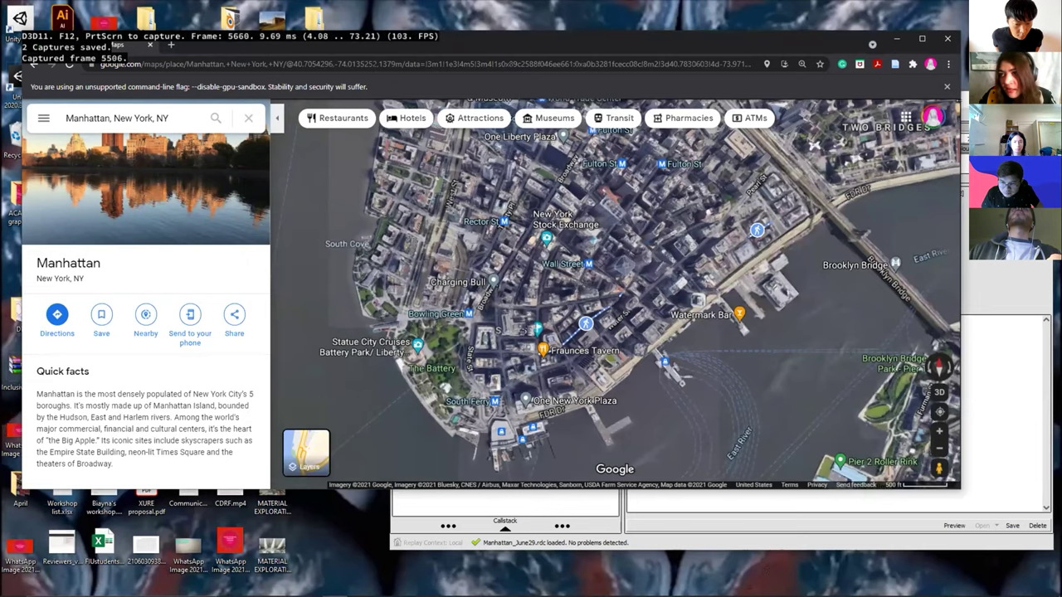
Load the new chrome Frame #5506 capture in RenderDoc, and close RenderDoc without saving it
key(alt+Tab)
double_click(706, 363)
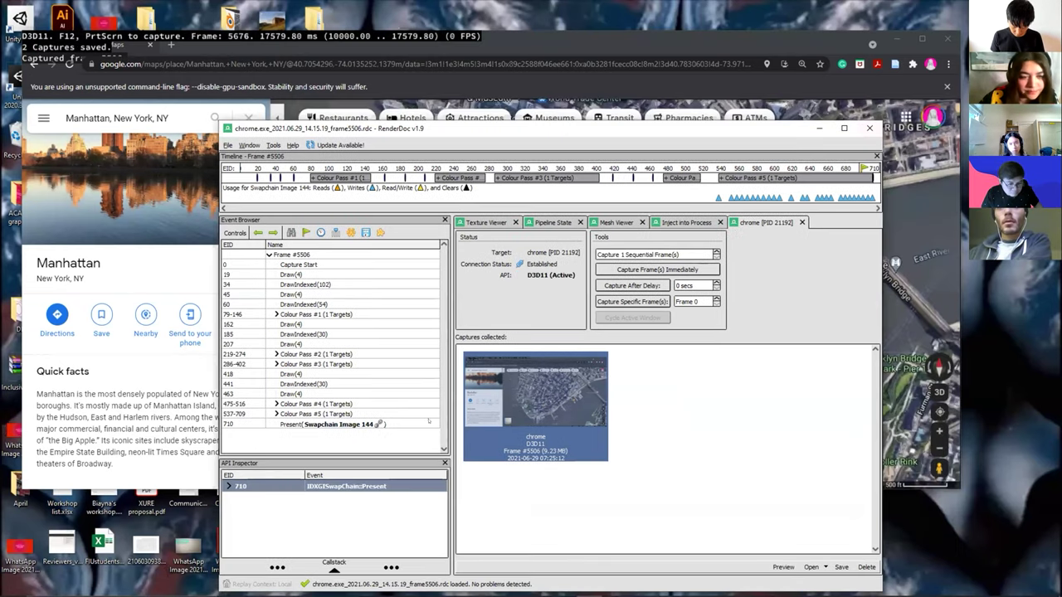
click(869, 127)
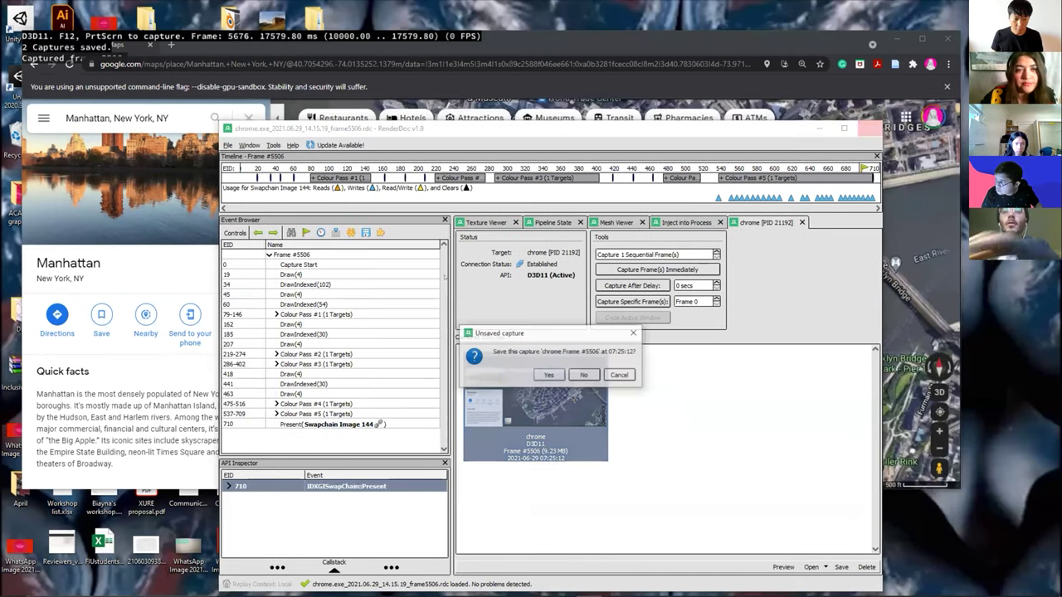
key(n)
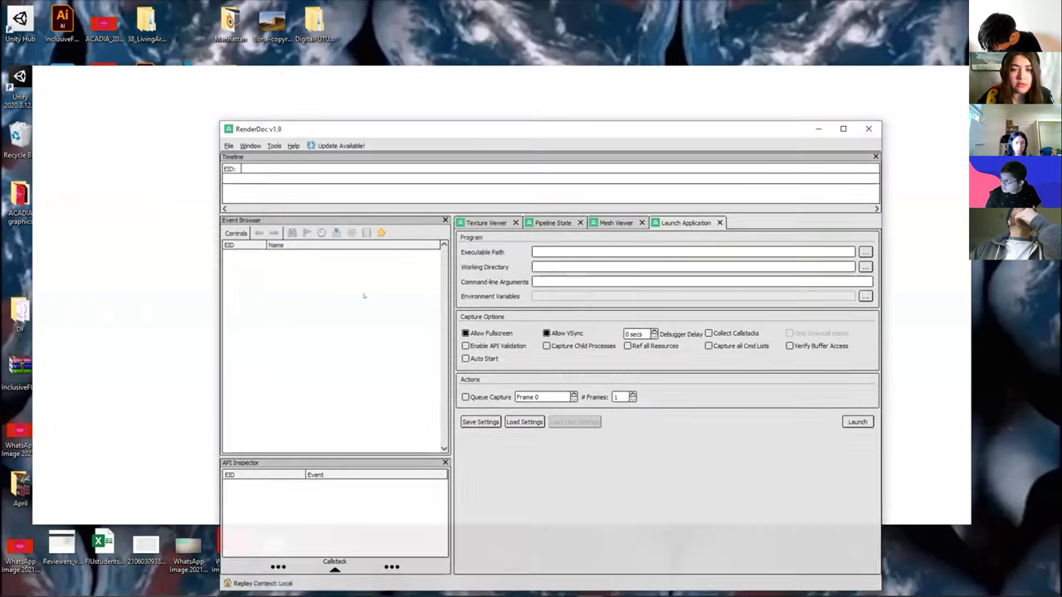
In the fresh RenderDoc session, filter the process list by 2188 and inject into the Google Chrome Gpu process with PID 21884
drag(367, 127, 275, 61)
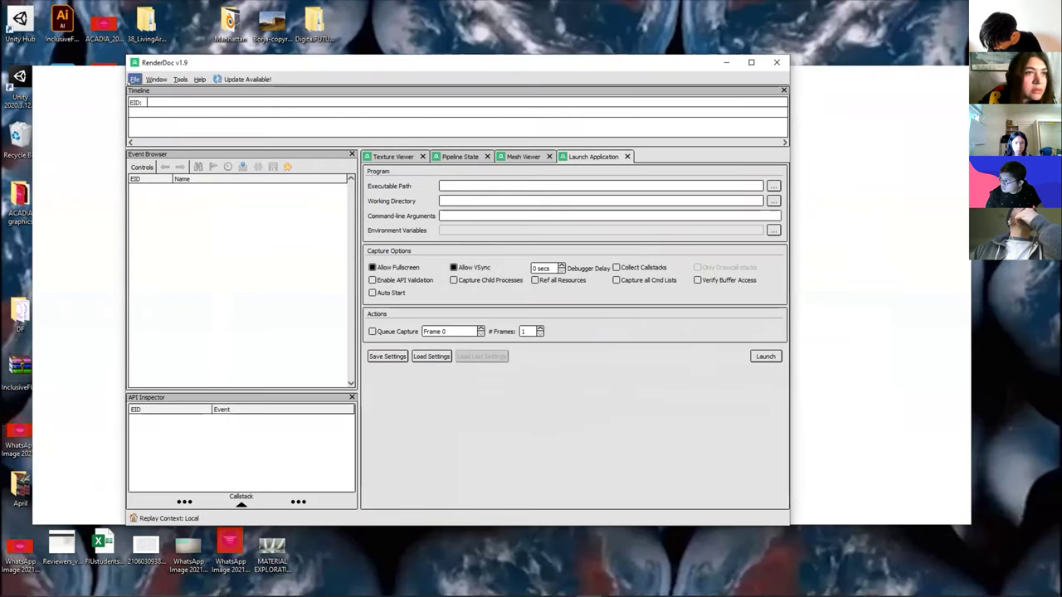
click(135, 79)
click(155, 112)
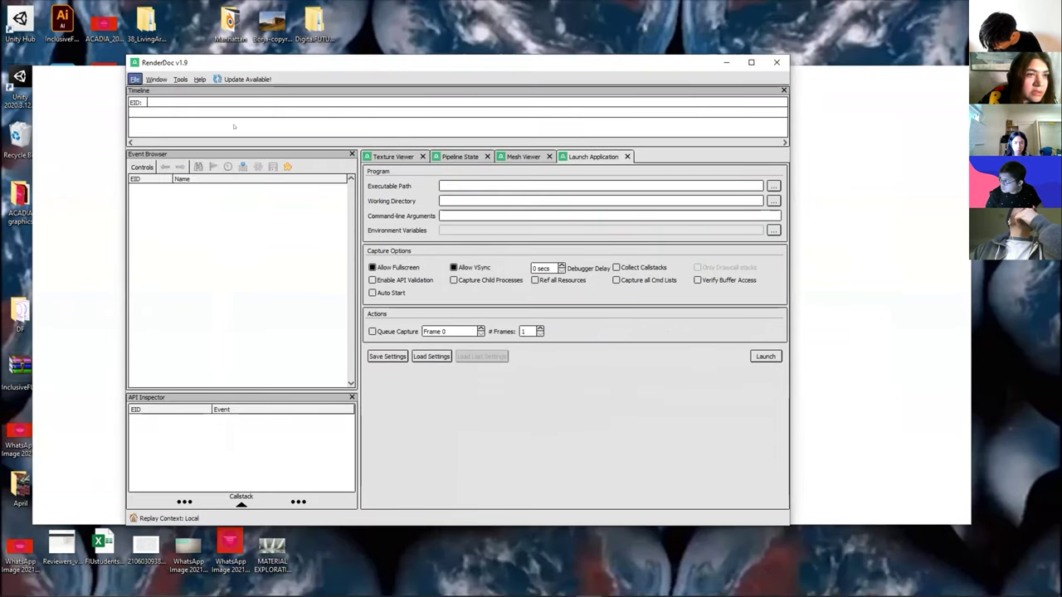
click(418, 369)
text(2188)
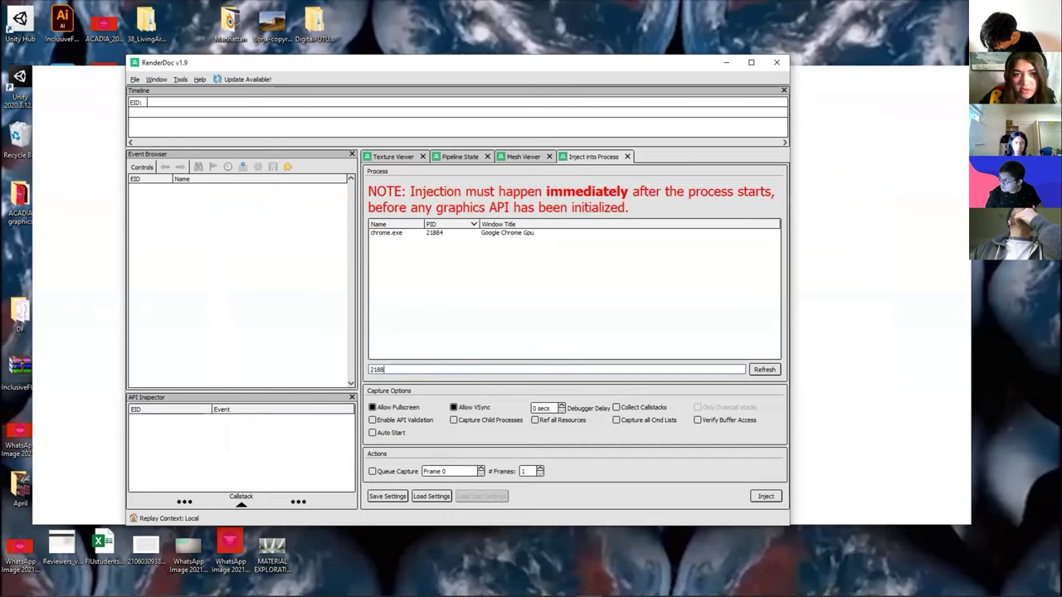
click(429, 233)
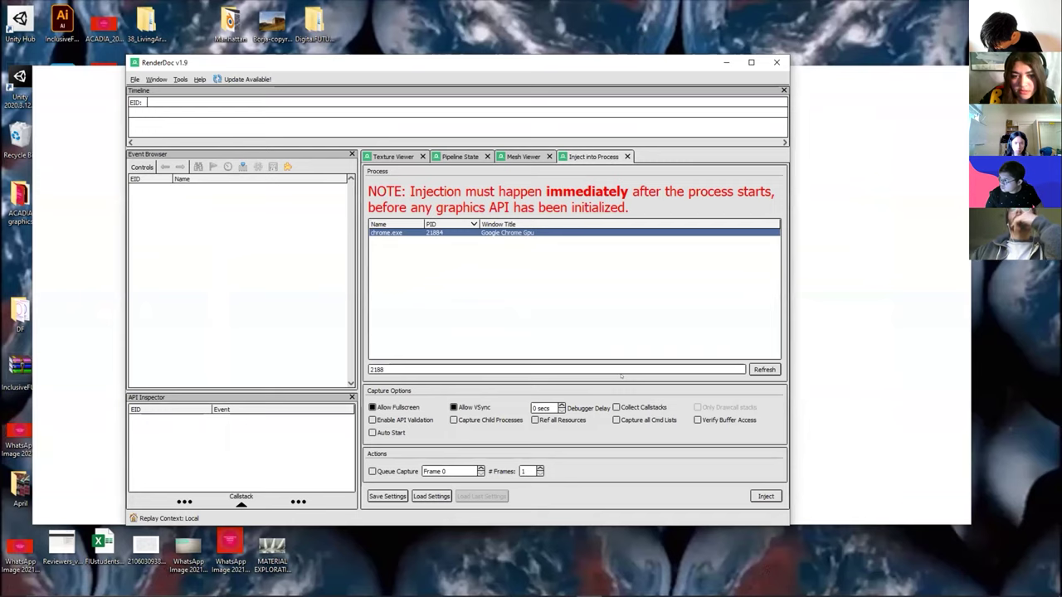
click(766, 497)
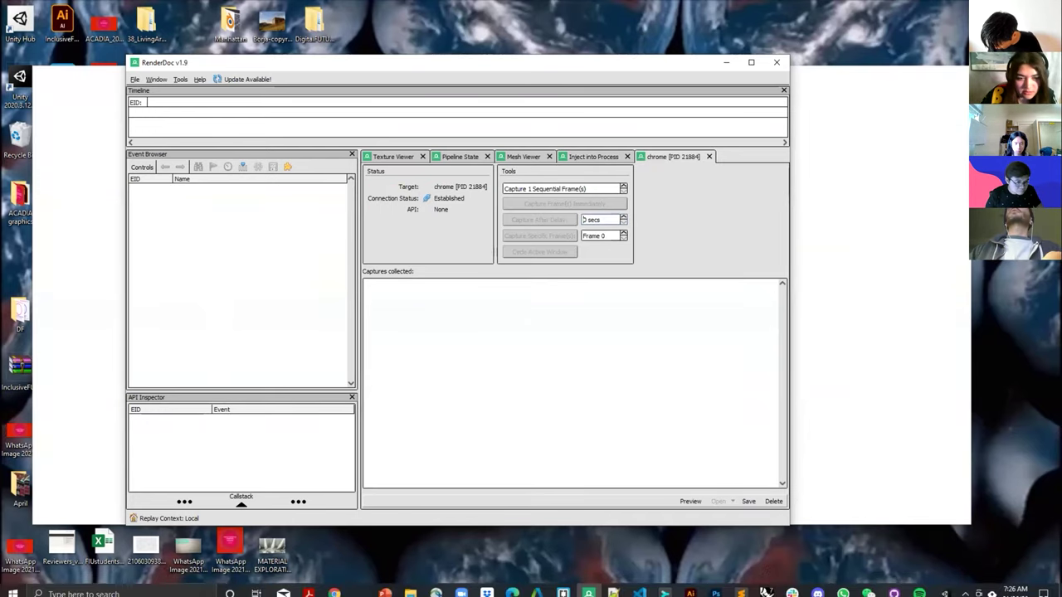
Switch to the injected Chrome window, search for google maps, and open the Google Maps site
mouse_move(333, 586)
click(322, 505)
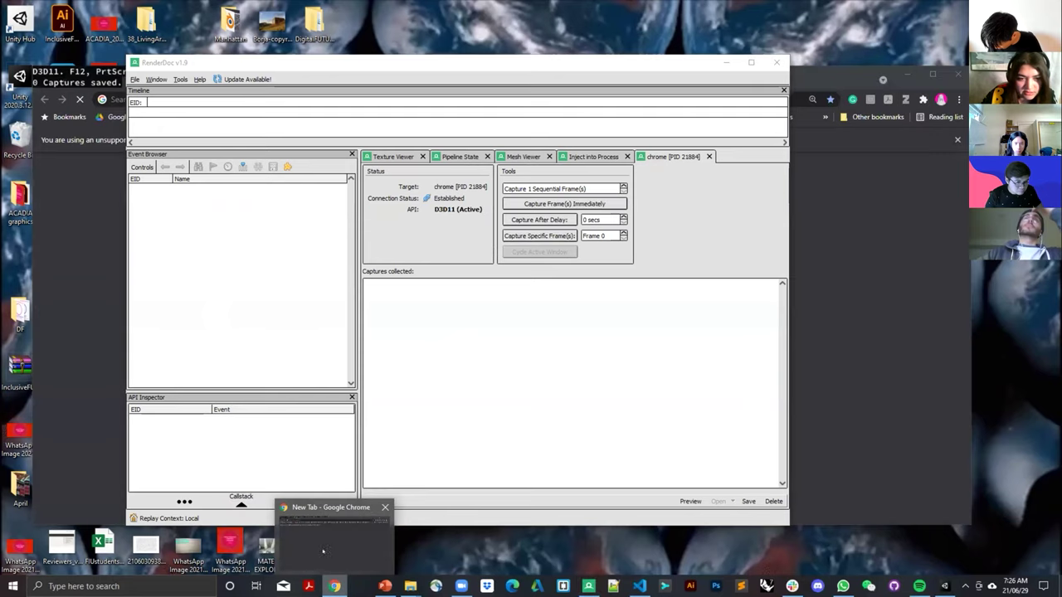
click(80, 233)
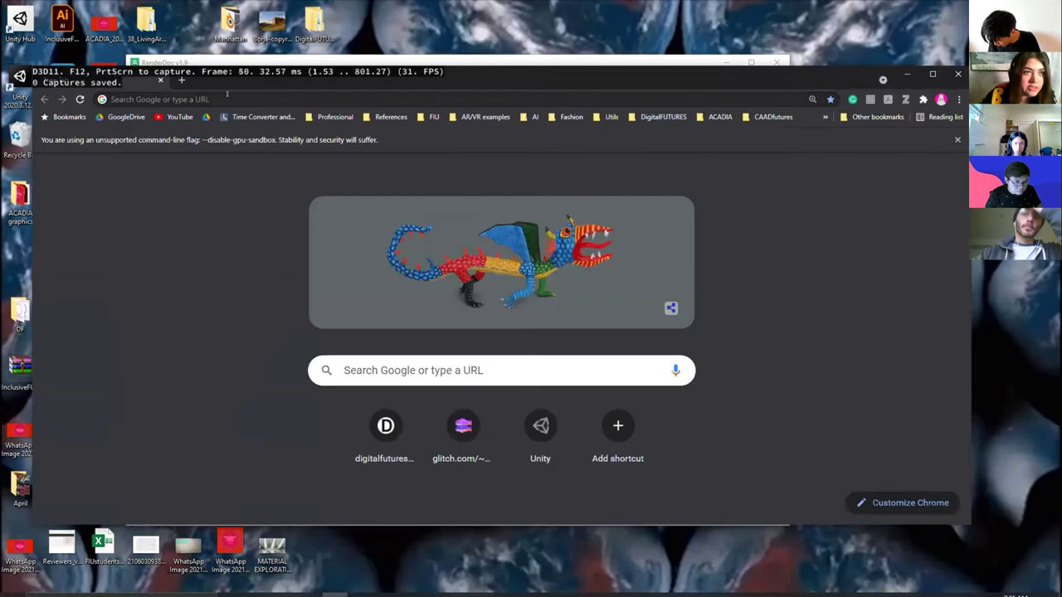
click(226, 99)
text(goo)
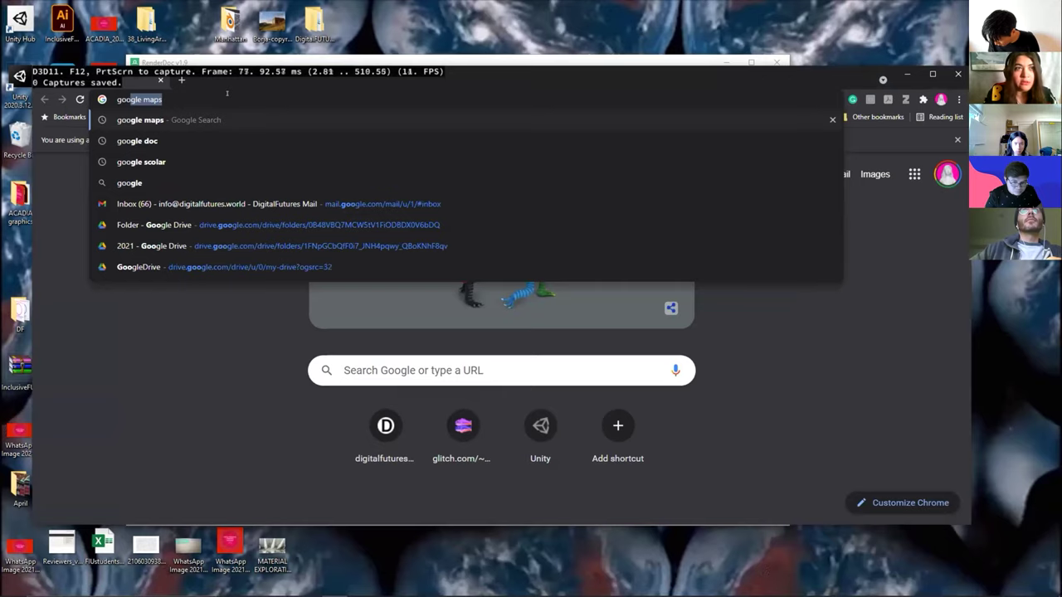
key(Return)
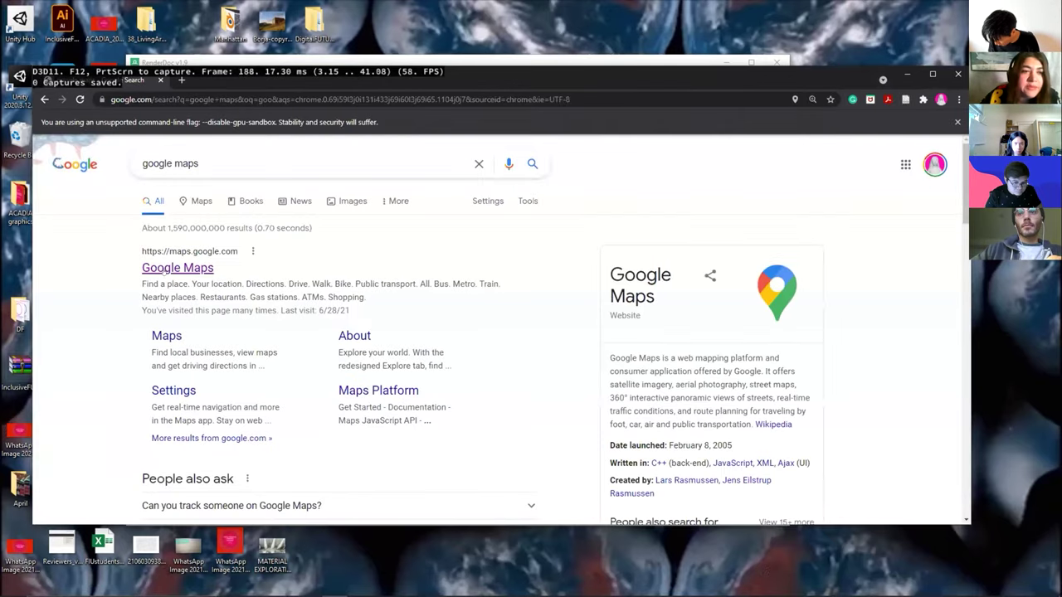
click(171, 268)
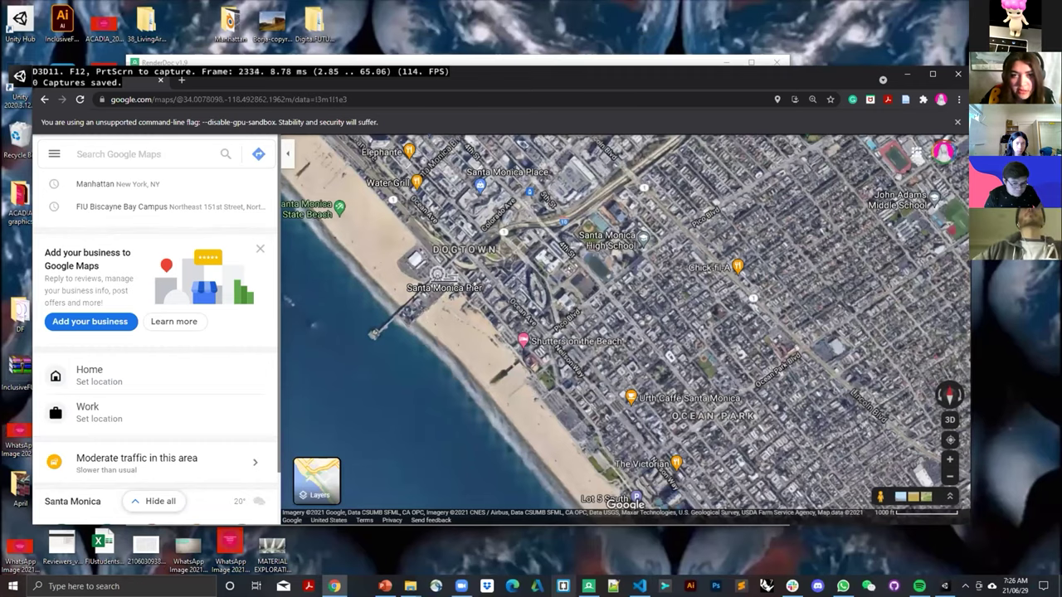
Capture a frame of the Santa Monica satellite view in Chrome and load the capture in RenderDoc
click(588, 587)
text(0 secs)
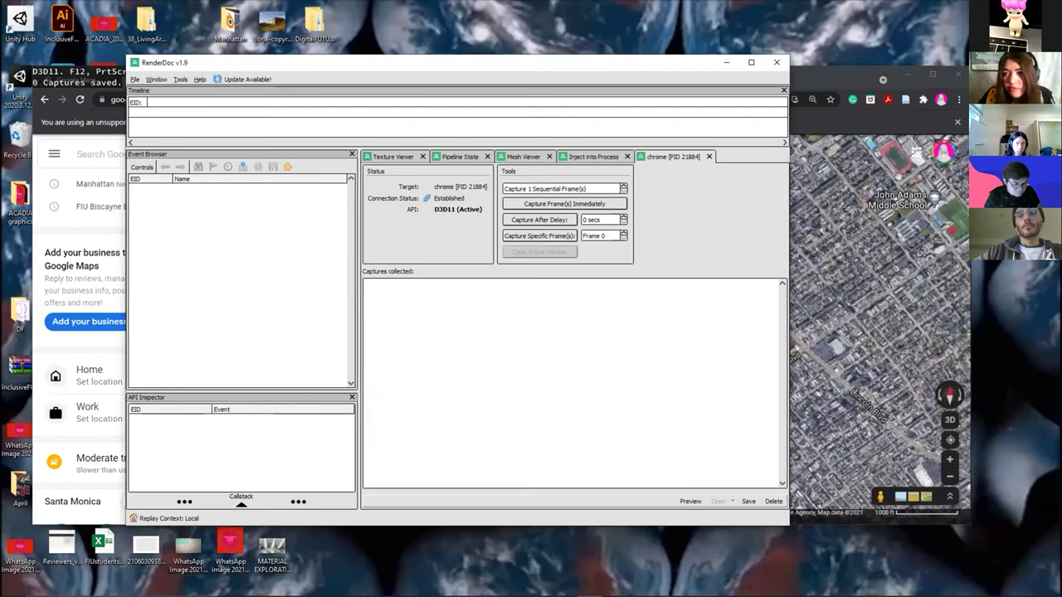
click(845, 205)
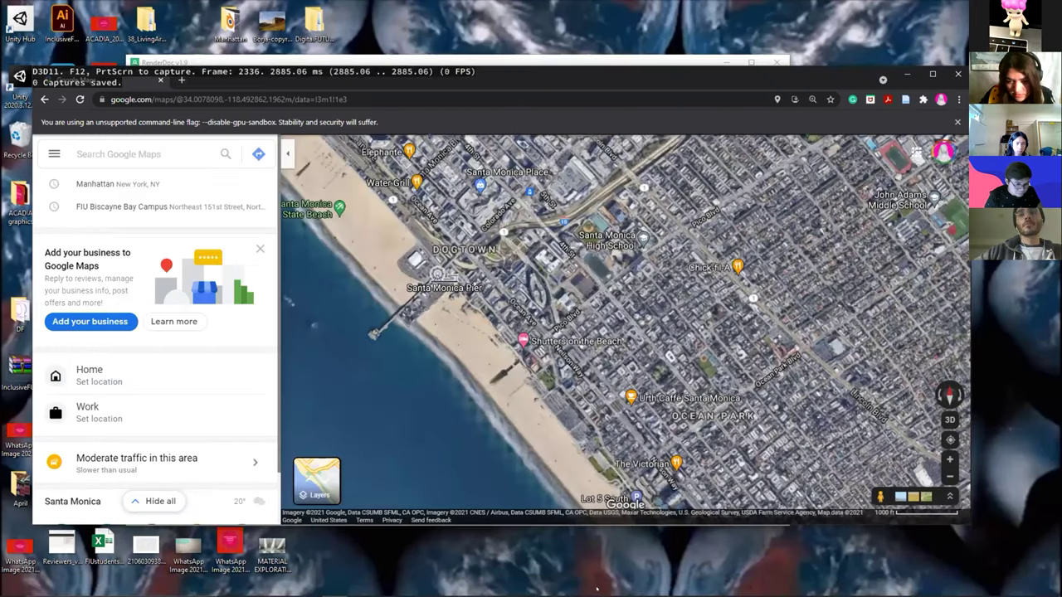
key(F12)
click(588, 593)
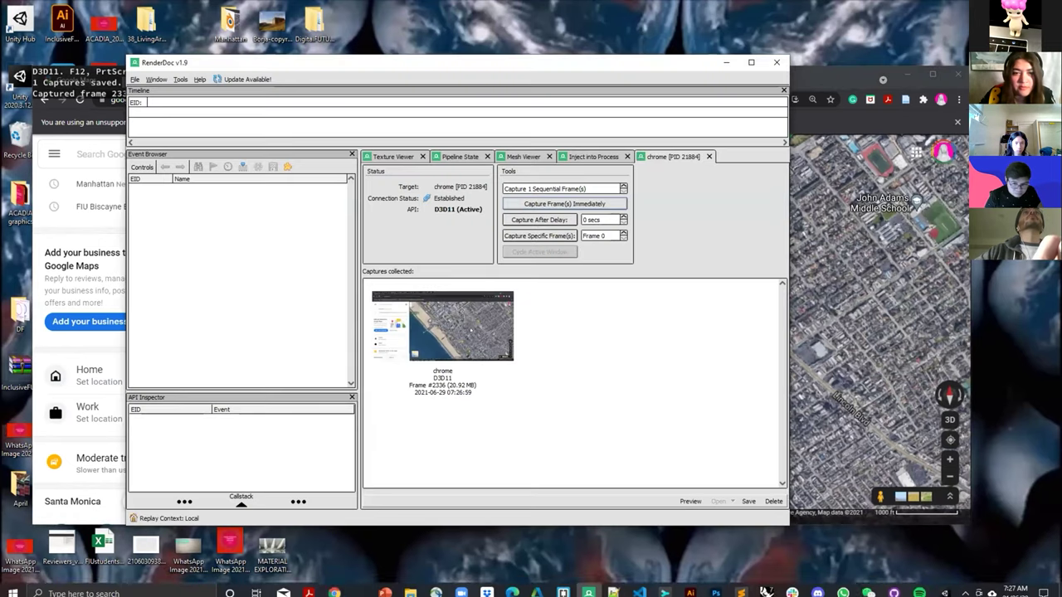
double_click(470, 329)
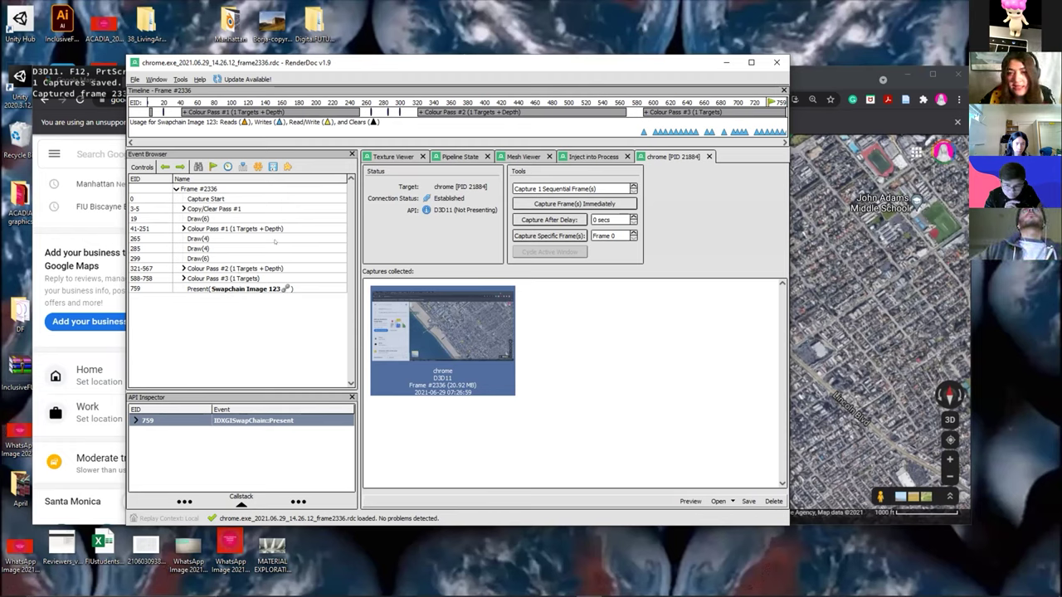
Start saving the capture under a new name, and create and open a LosAngeles folder on the Desktop
click(134, 79)
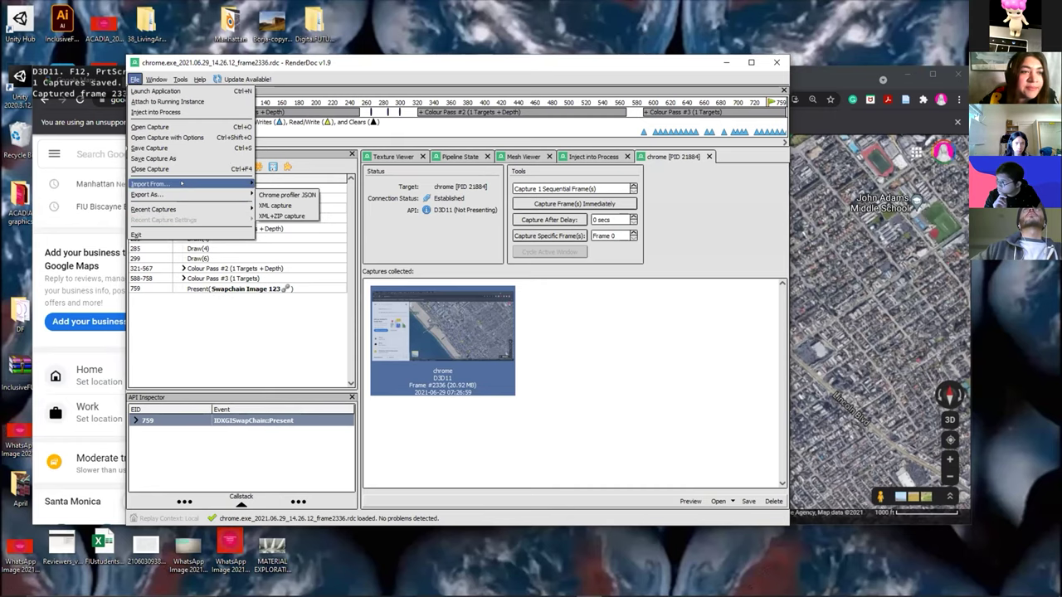
click(153, 159)
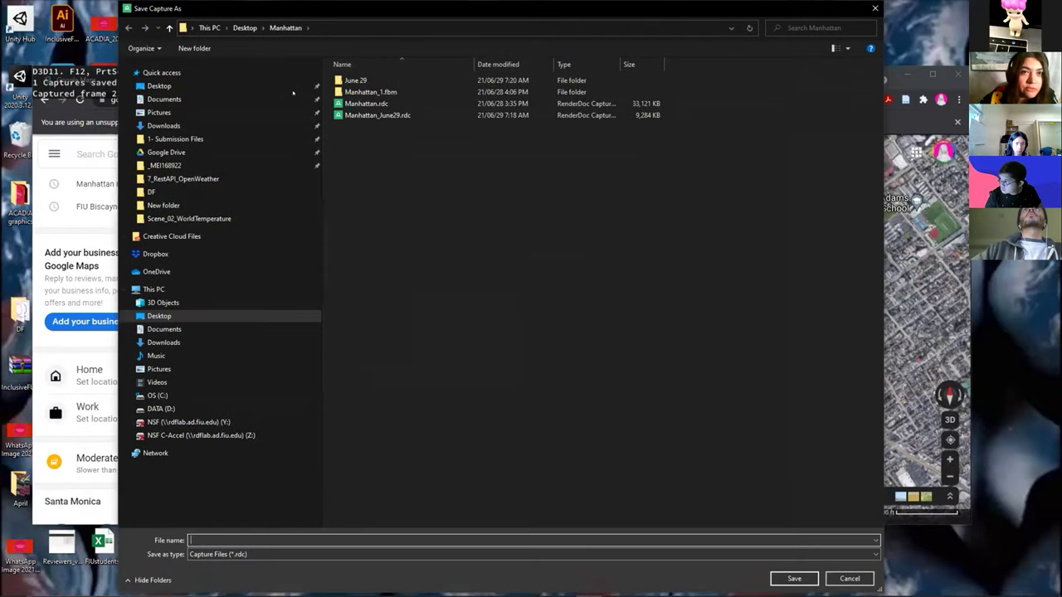
key(alt+Up)
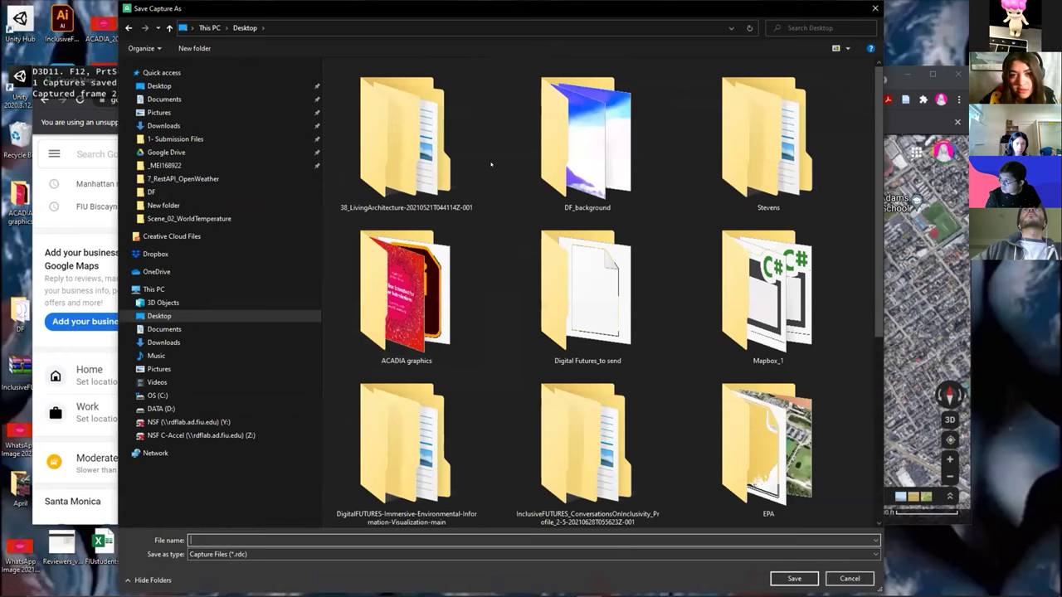
right_click(501, 157)
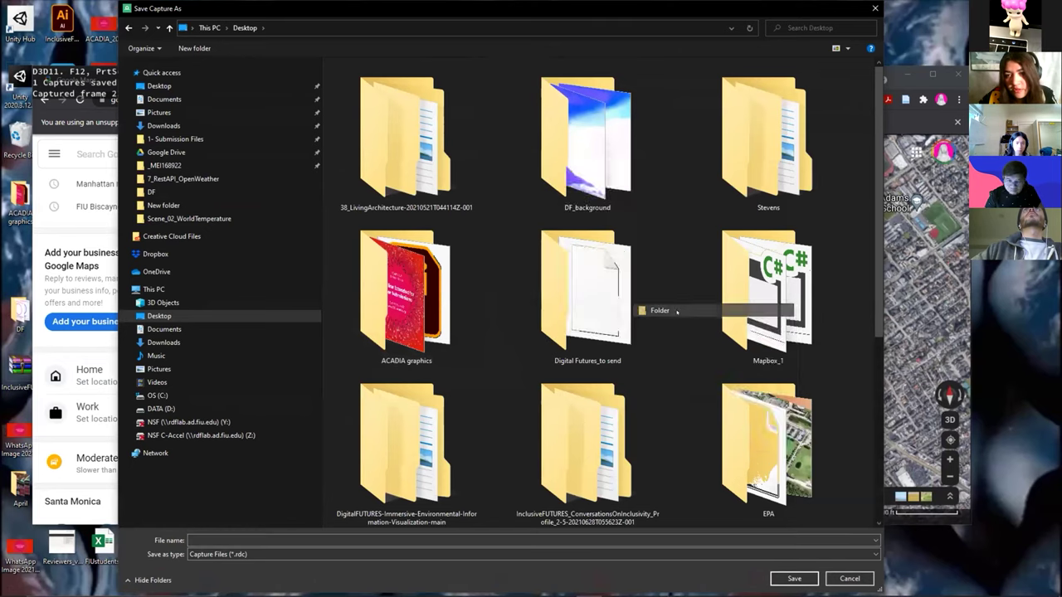
click(677, 308)
text(Lo)
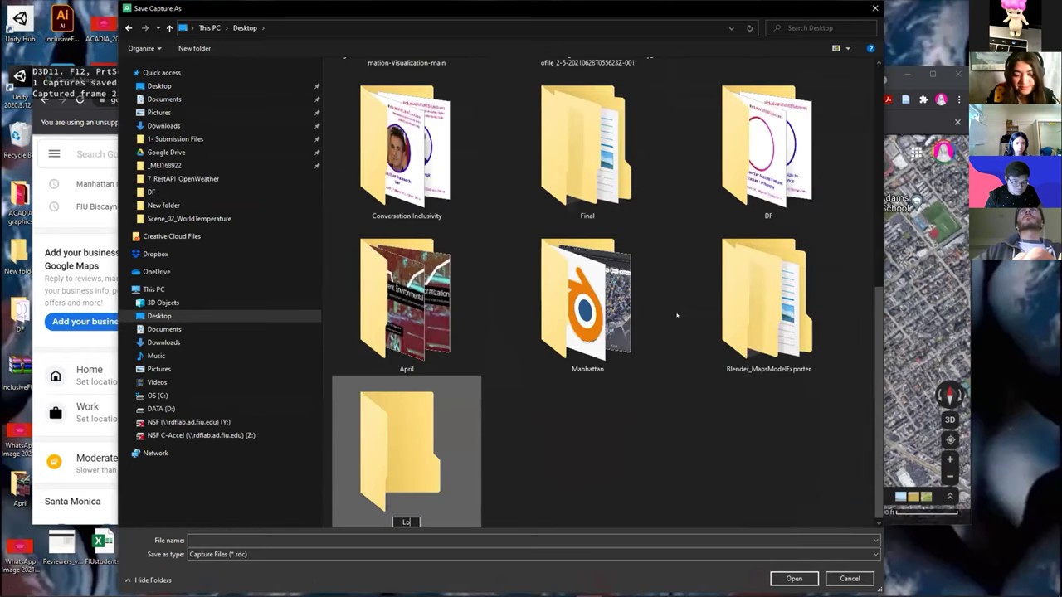
text(sAngeles)
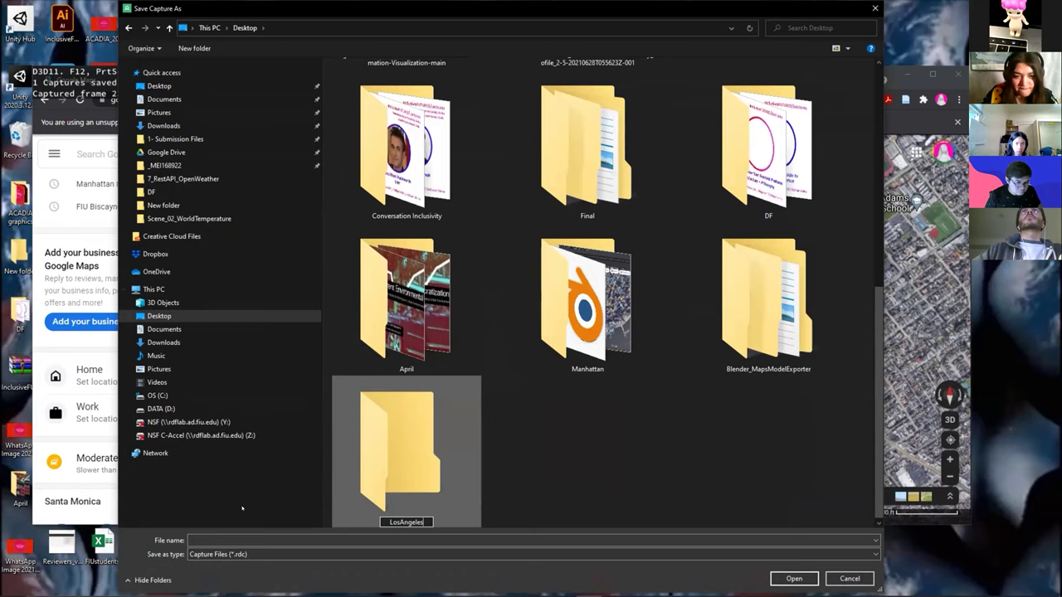
key(Return)
key(Return)
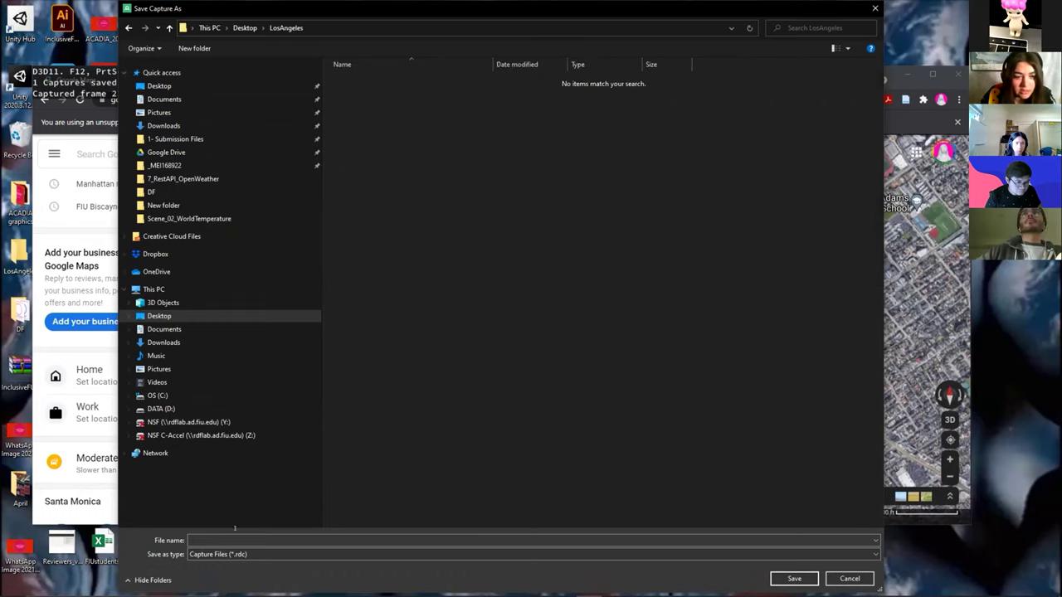
Save the capture as LosAngeles in RenderDoc's .rdc format inside the LosAngeles folder
text(Lo)
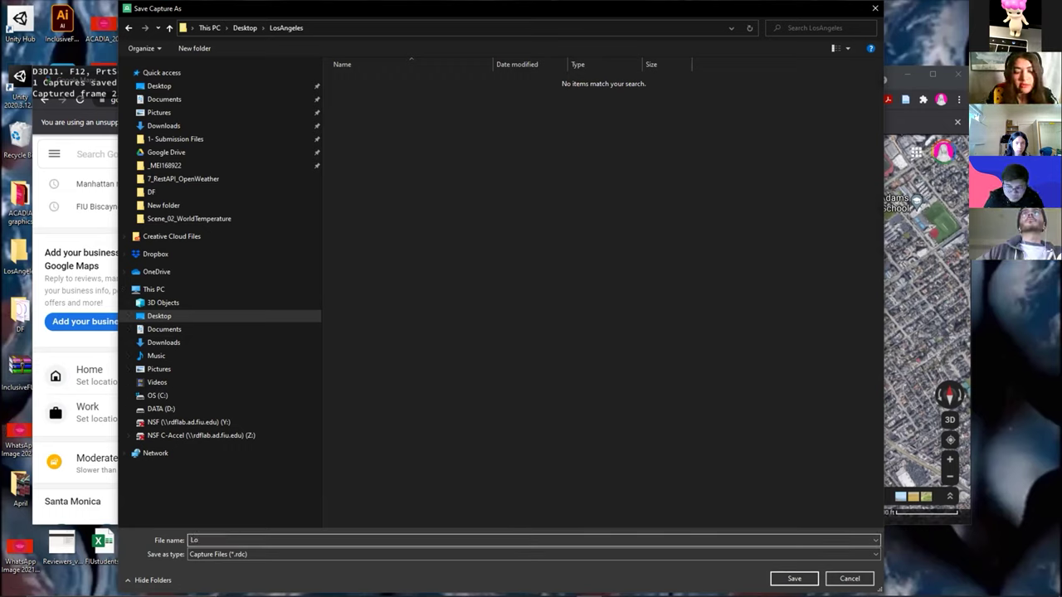
text(sAngeles)
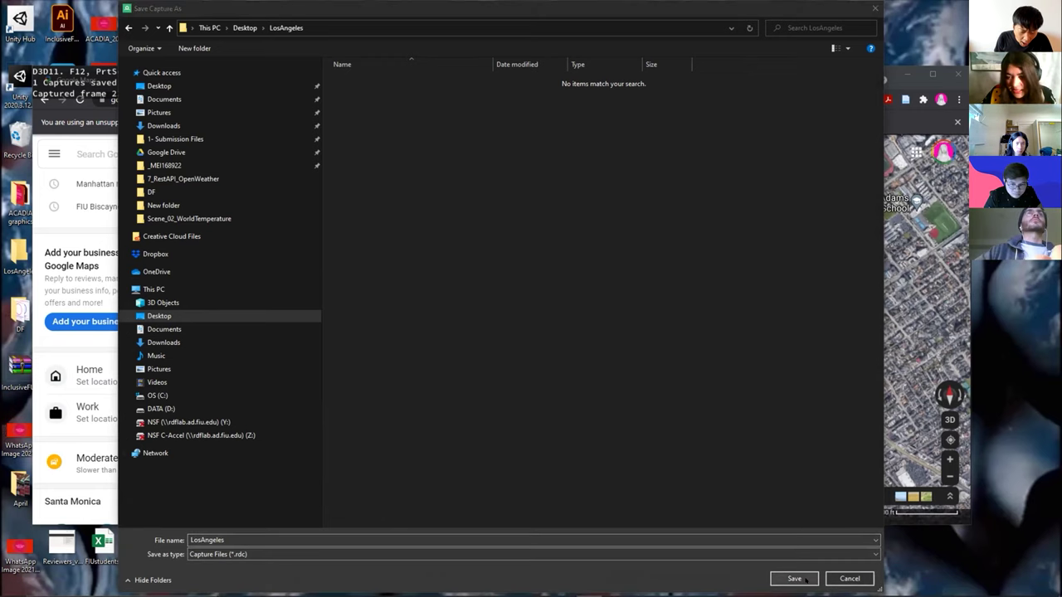
click(794, 578)
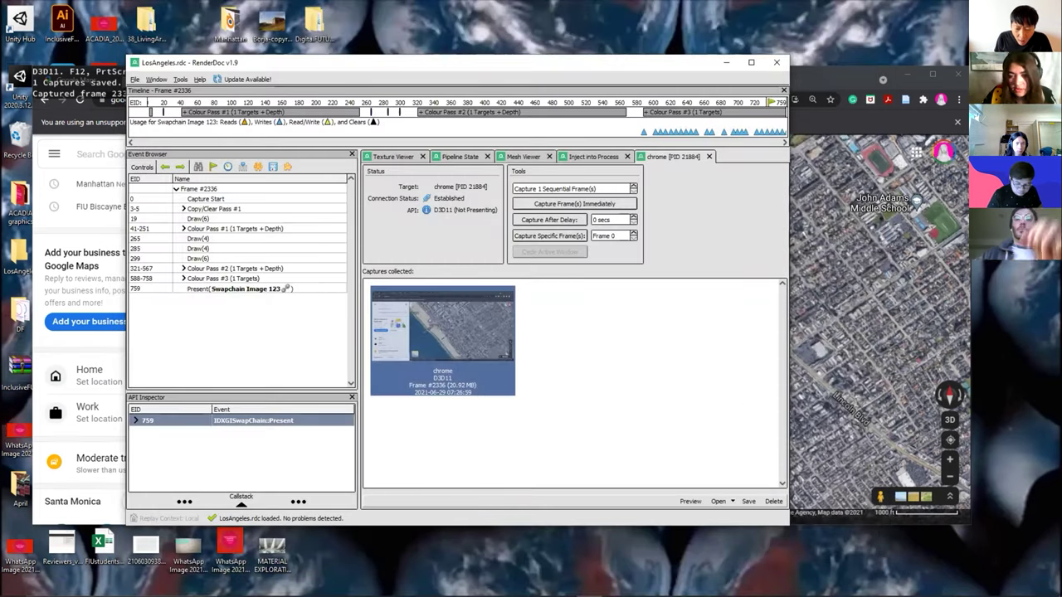
Switch to Blender in a new session and start importing a Google Maps Capture (.rdc) file
click(151, 588)
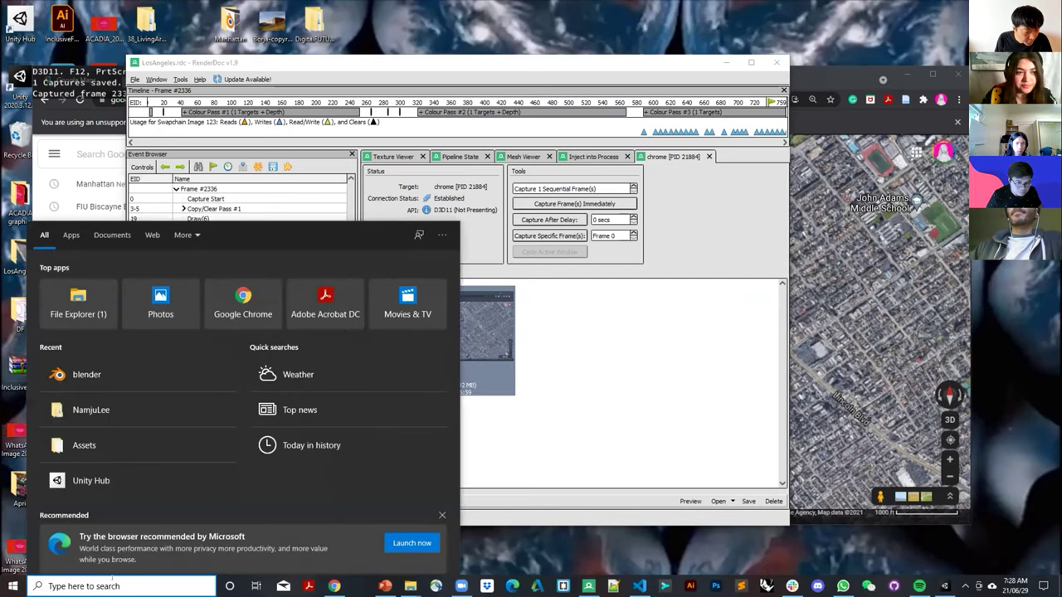
click(86, 376)
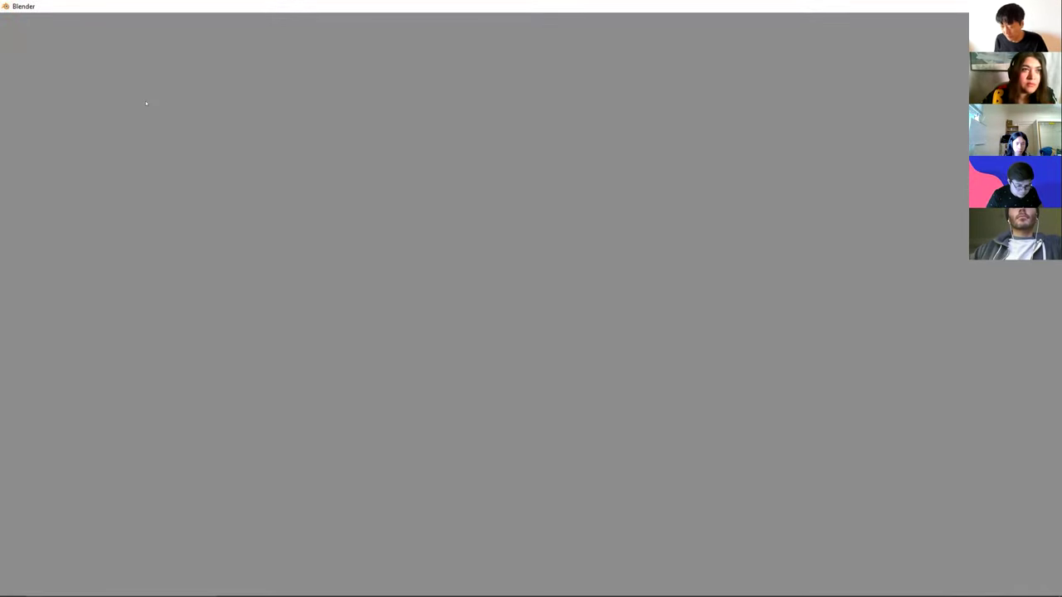
click(24, 19)
mouse_move(50, 169)
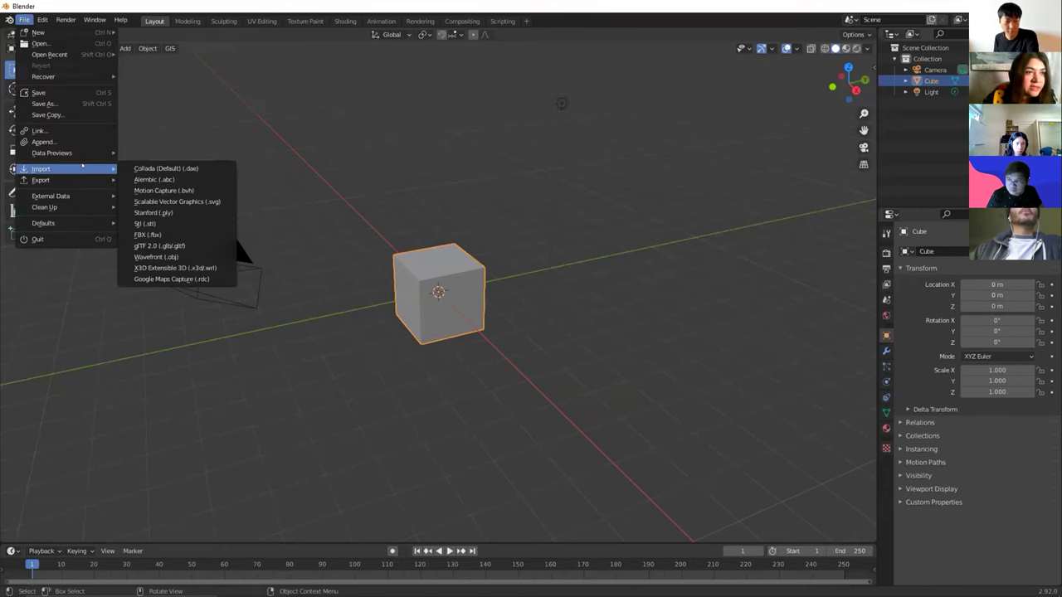
click(172, 279)
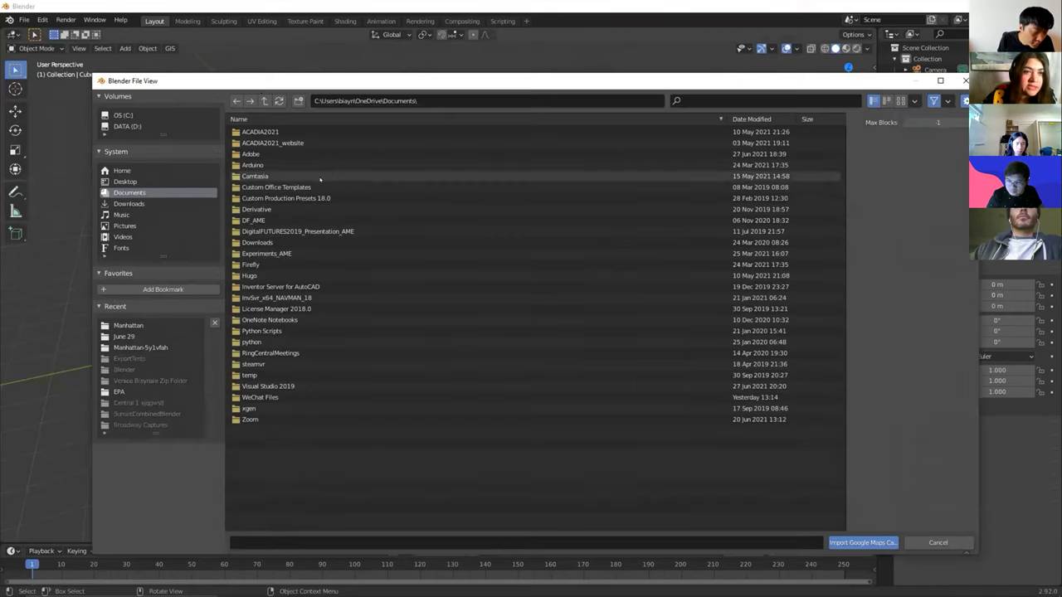
Import LosAngeles.rdc from the LosAngeles folder on the Desktop
drag(180, 81, 156, 44)
click(102, 145)
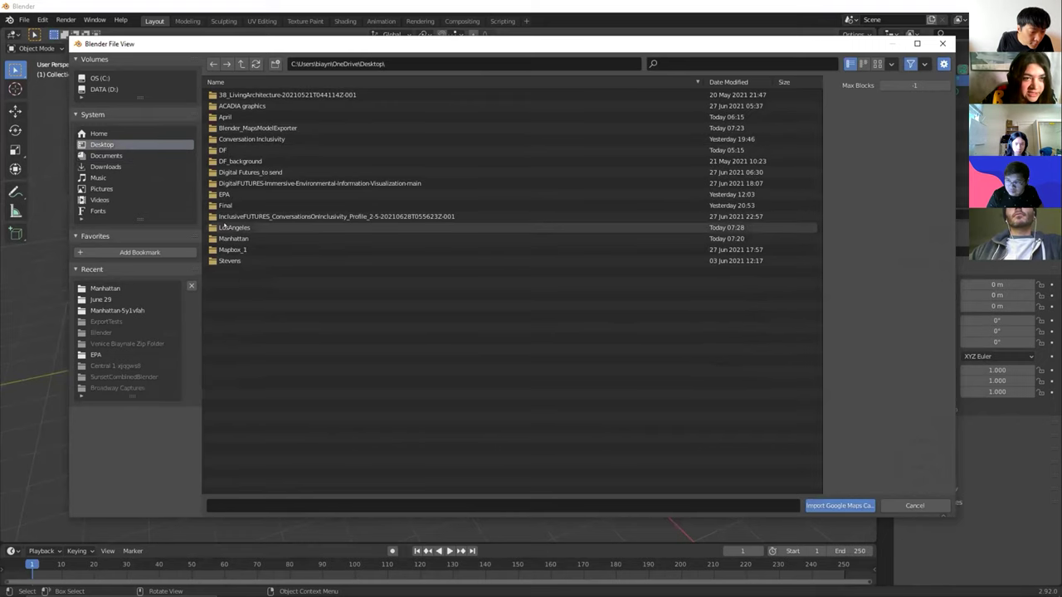
double_click(236, 228)
click(241, 95)
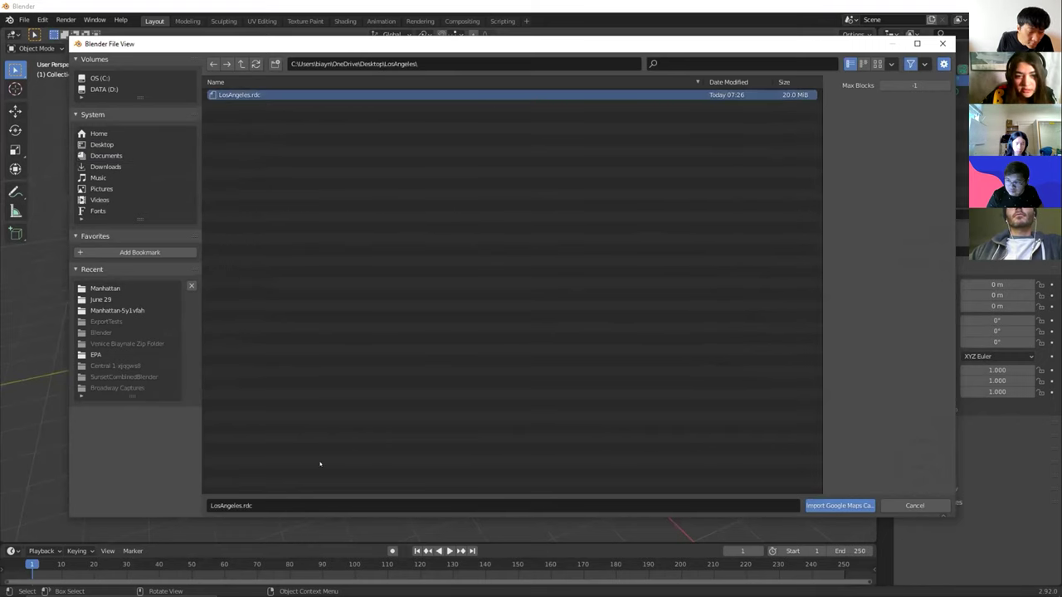
key(Return)
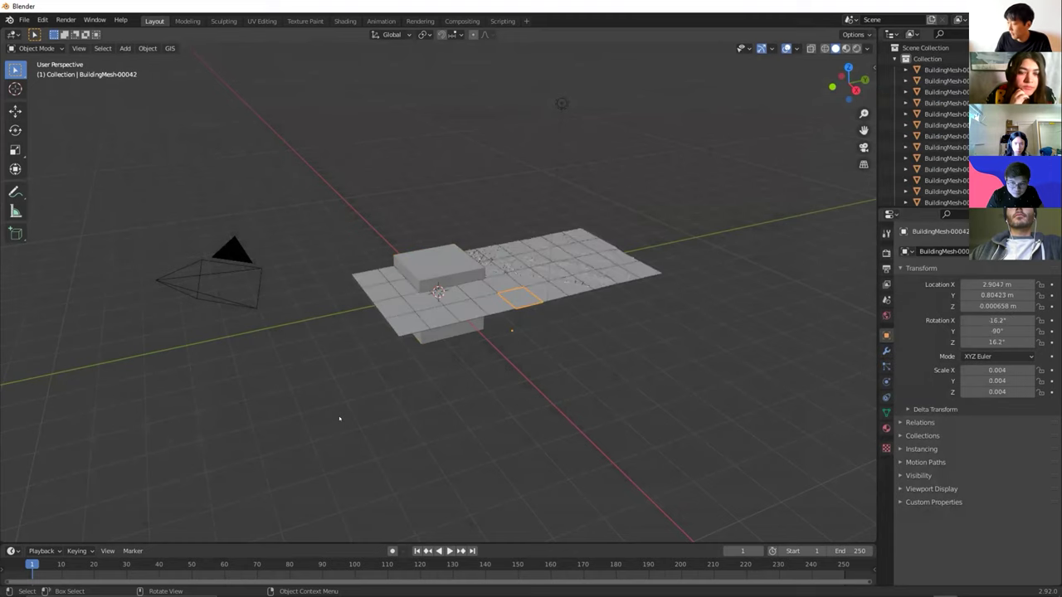
Delete the default cube and display the imported city model in Material Preview shading
click(463, 268)
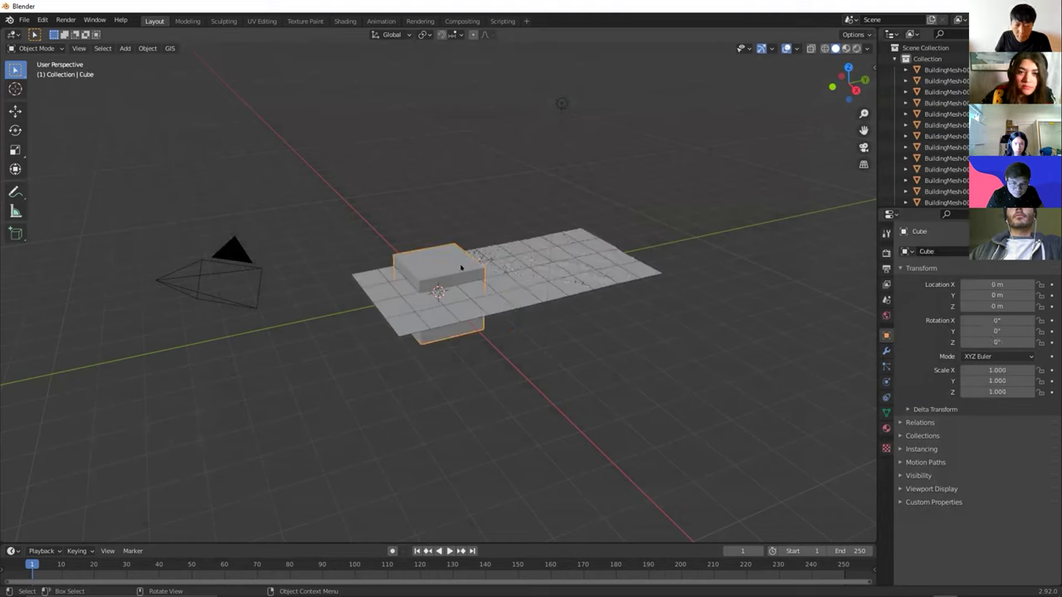
key(Delete)
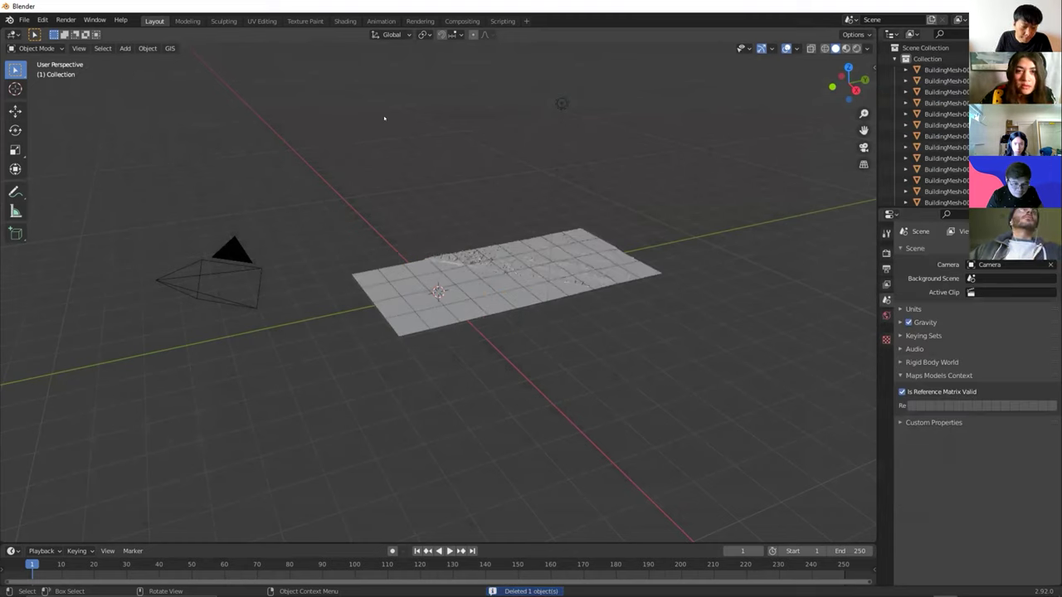
scroll(597, 261, up, 5)
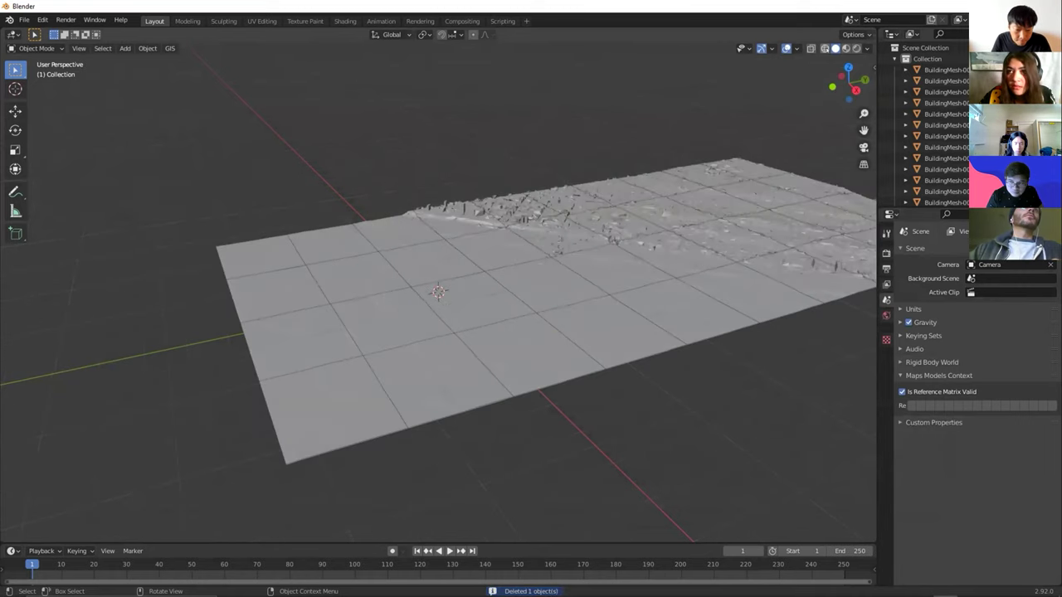
key(z)
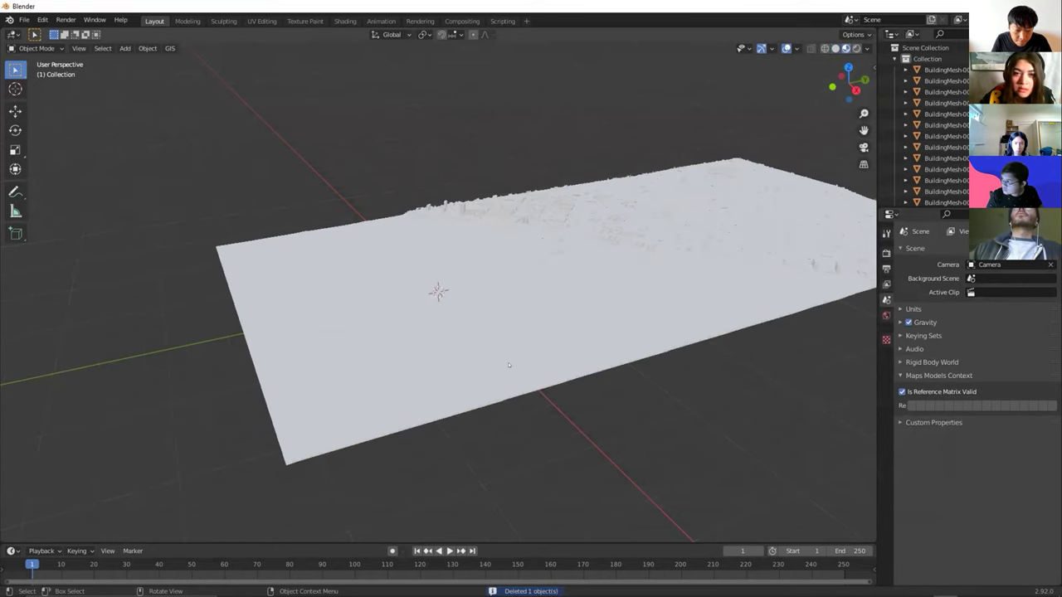
middle_drag(509, 365, 730, 218)
scroll(731, 217, down, 4)
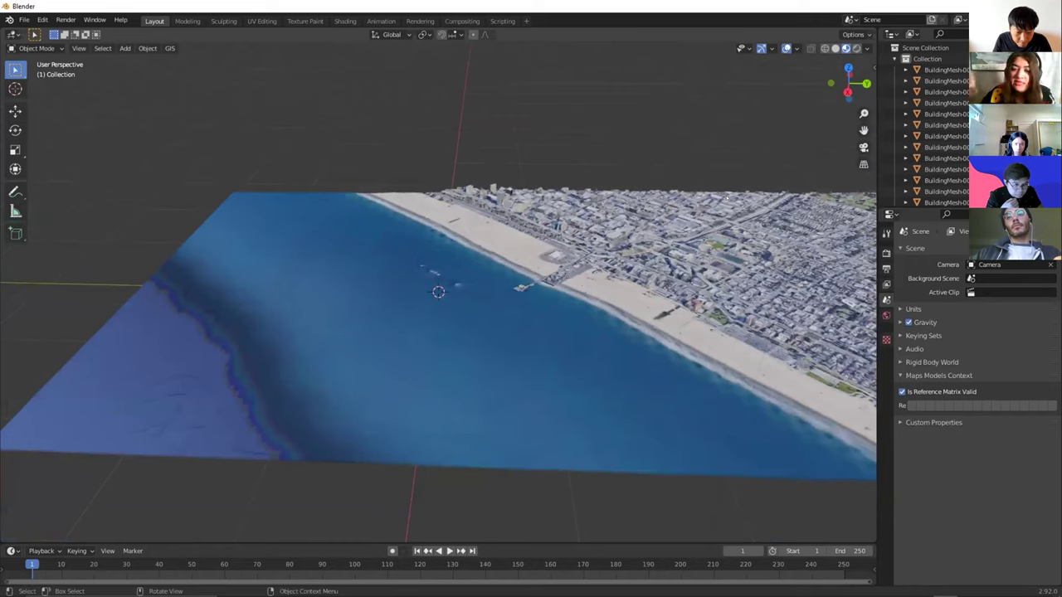
Examine the textured coastline and select individual ocean and beach tiles to check how the model is divided into meshes
scroll(726, 198, up, 3)
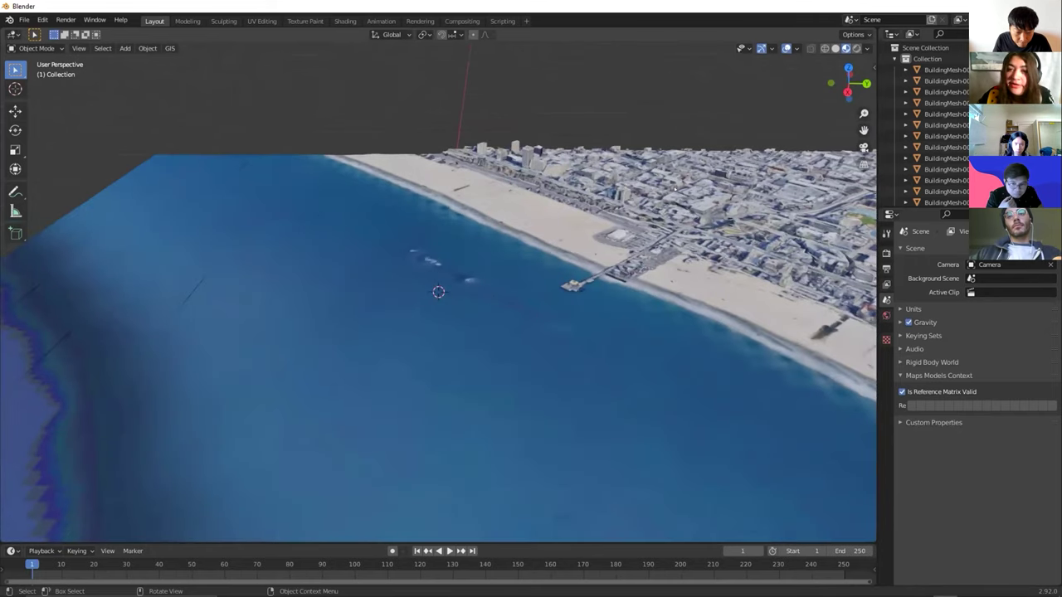
mouse_move(691, 200)
middle_down()
mouse_move(711, 234)
mouse_move(757, 190)
mouse_move(693, 208)
mouse_move(694, 217)
mouse_move(694, 208)
middle_up()
scroll(694, 209, up, 3)
scroll(695, 208, down, 3)
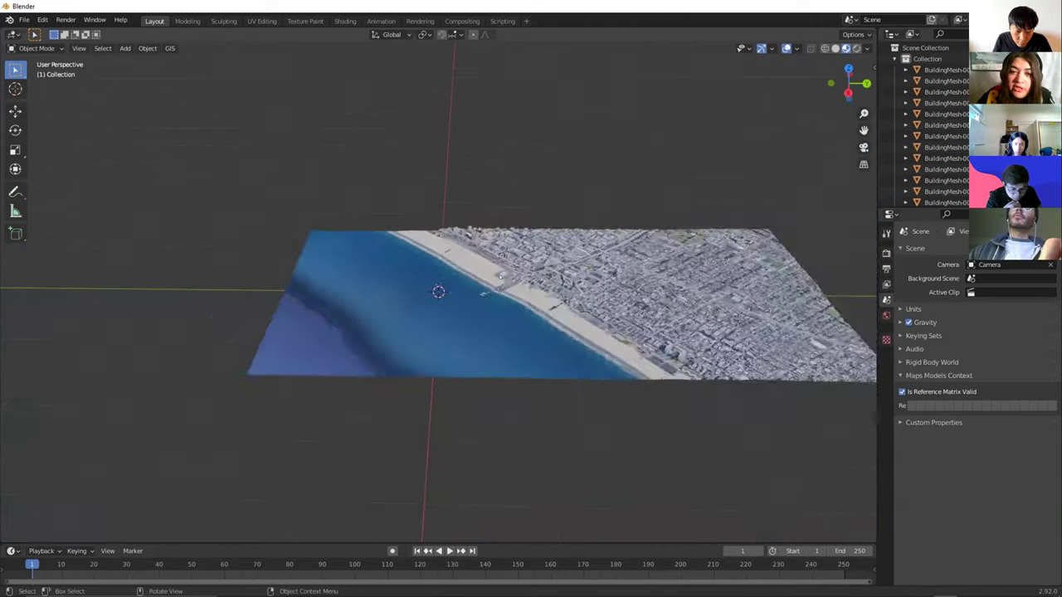
click(399, 288)
click(383, 235)
click(467, 330)
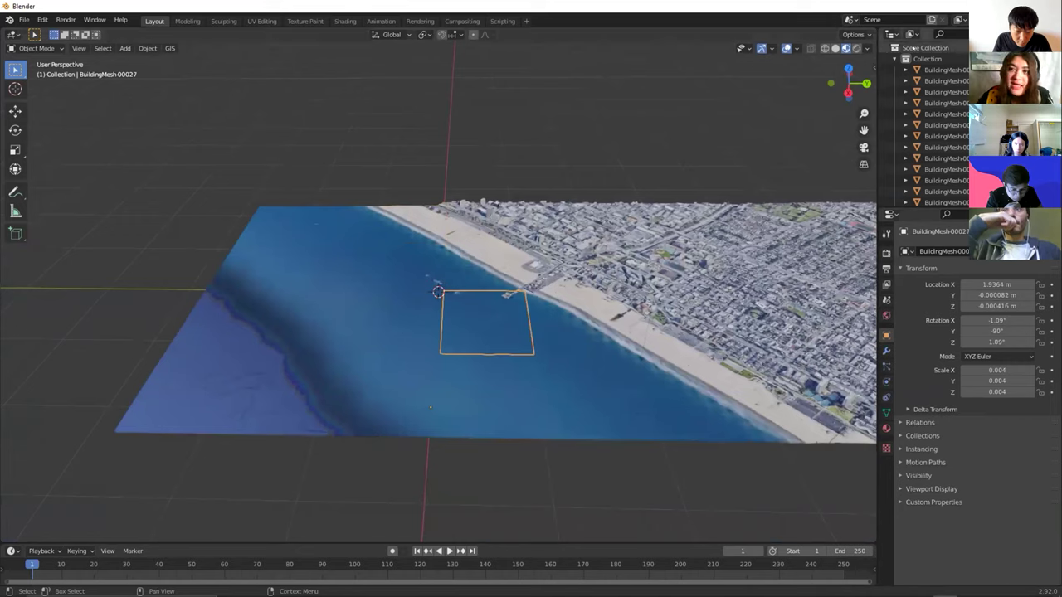
click(568, 323)
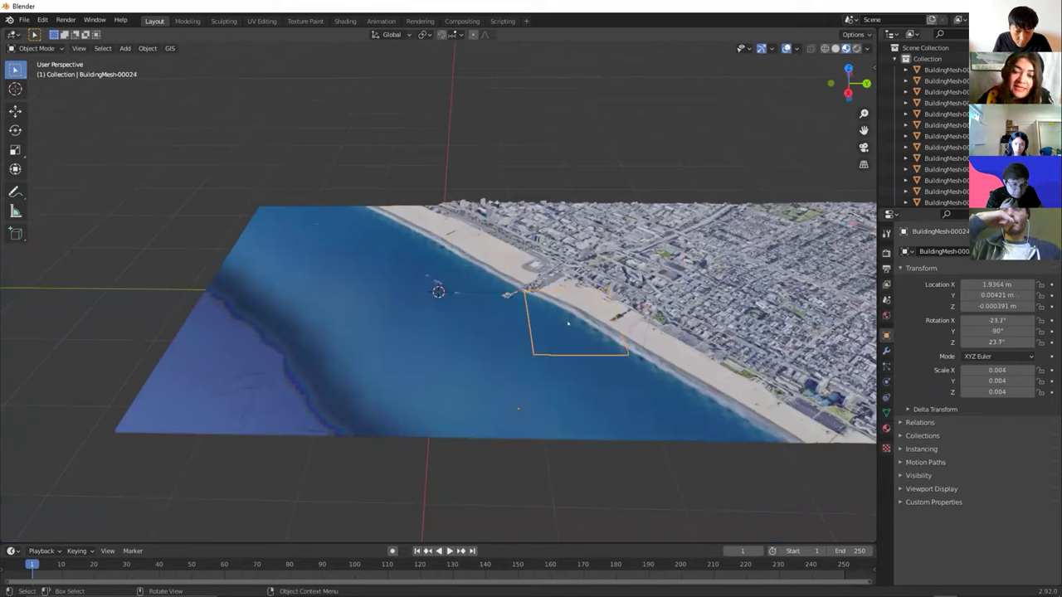
click(577, 383)
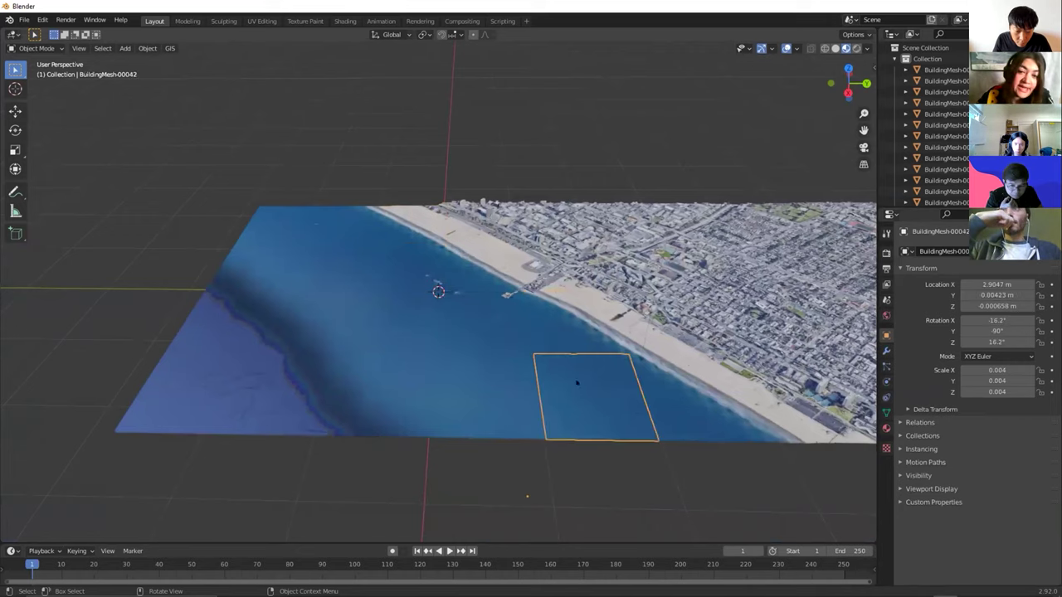
scroll(606, 297, down, 2)
click(606, 331)
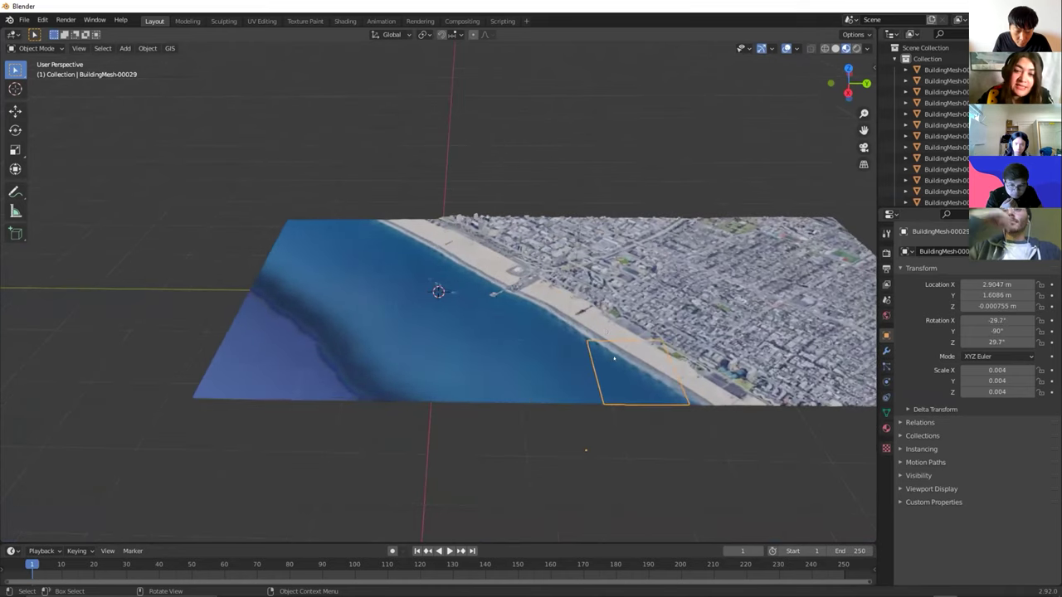
click(438, 292)
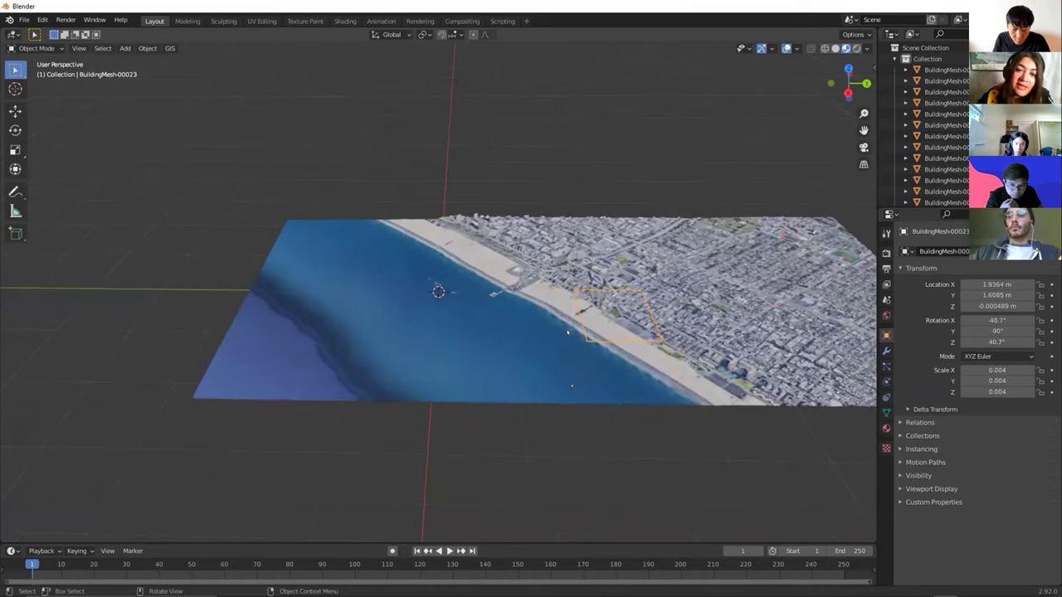
click(526, 323)
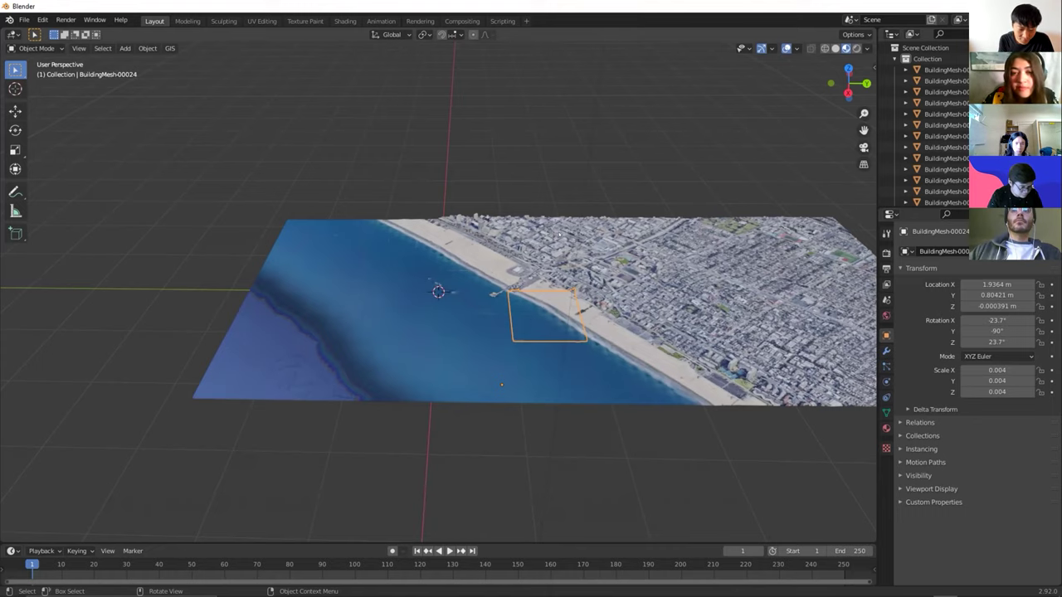
Examine the whole terrain from an oblique angle and clear the tile selection
scroll(586, 242, down, 3)
scroll(641, 314, up, 2)
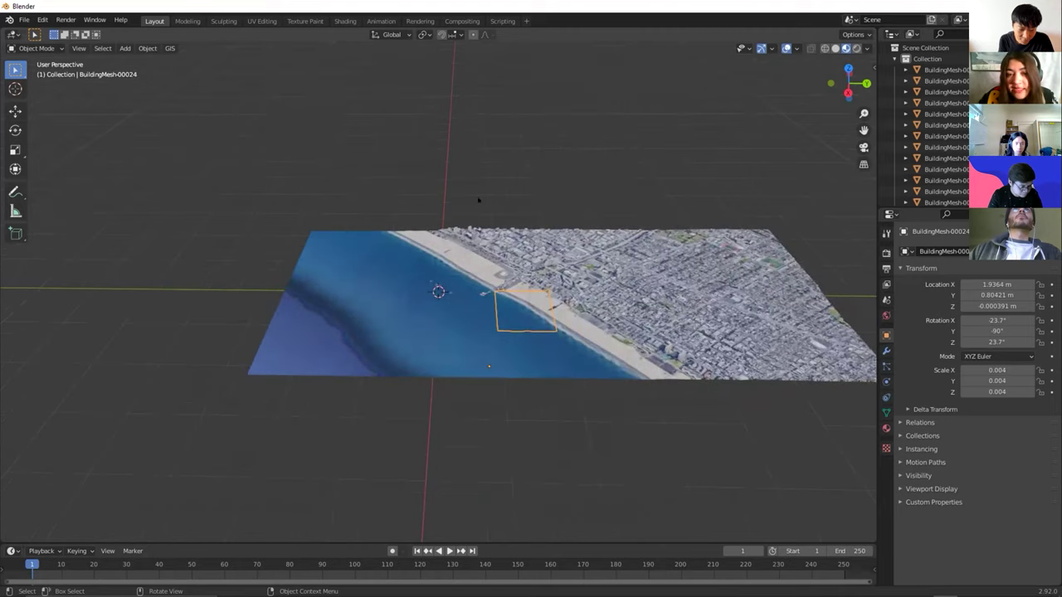
middle_drag(301, 173, 667, 393)
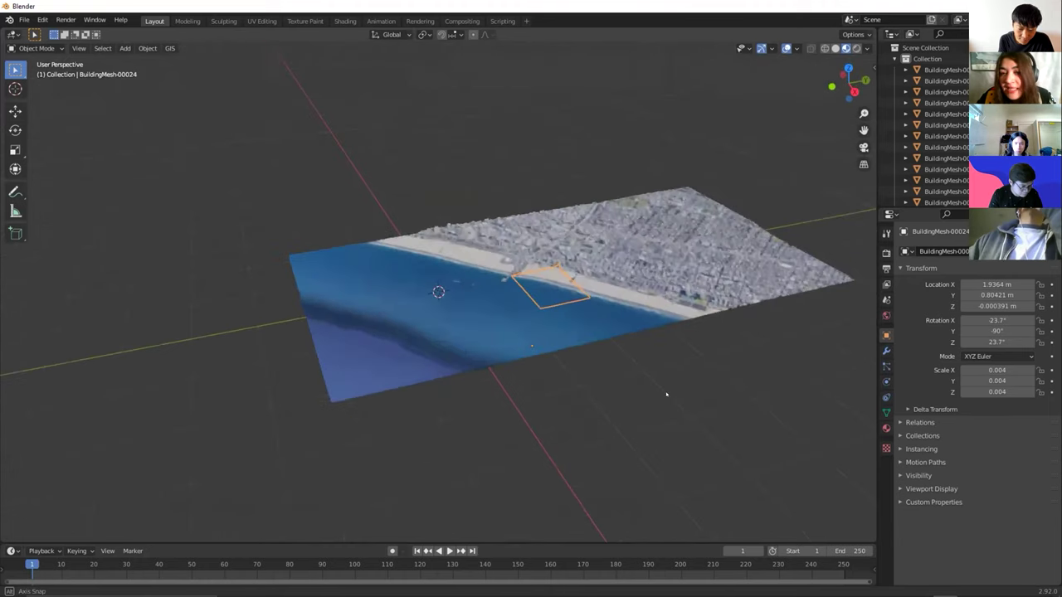
middle_drag(436, 280, 685, 294)
scroll(685, 294, up, 4)
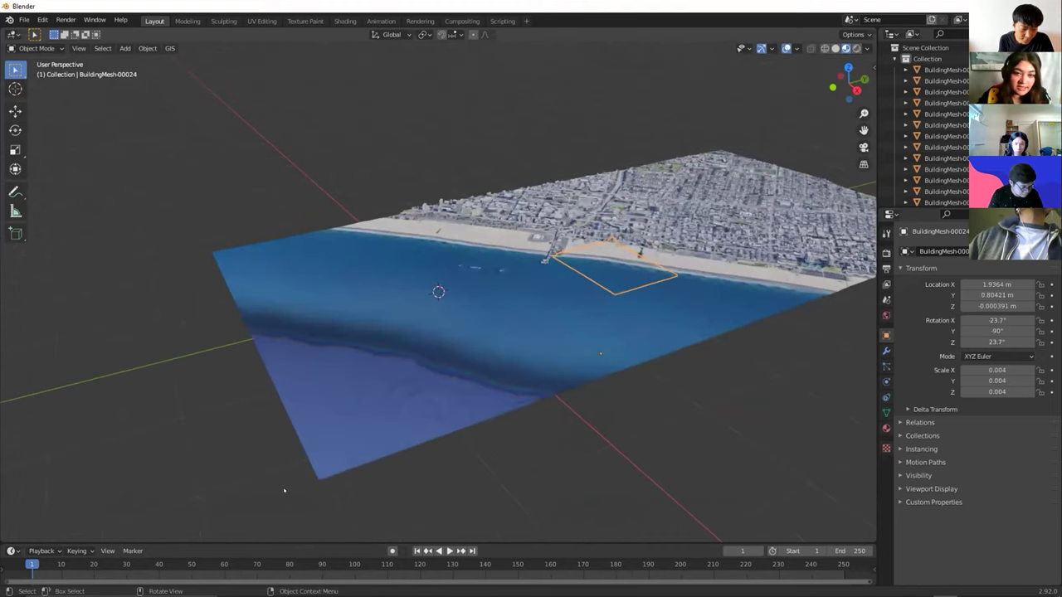
click(460, 117)
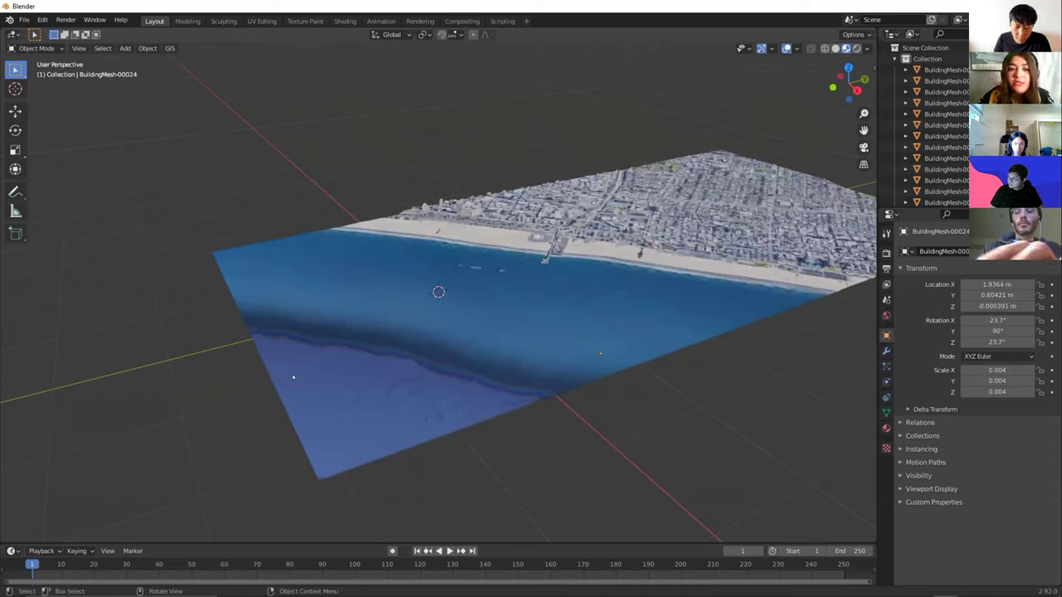
Start an FBX export and choose the LosAngeles folder on the Desktop as its destination
click(24, 19)
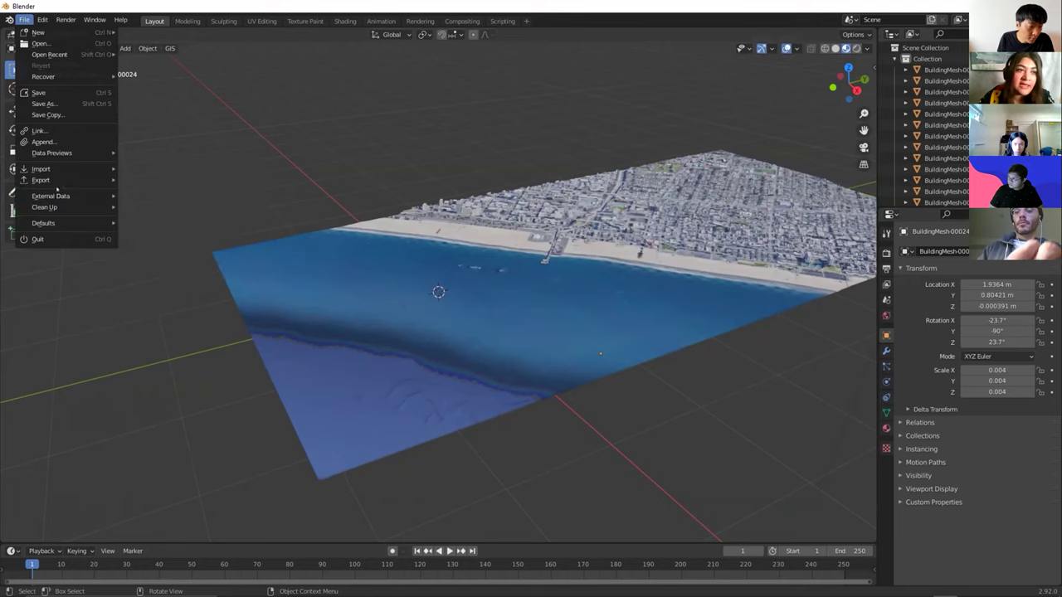
mouse_move(57, 181)
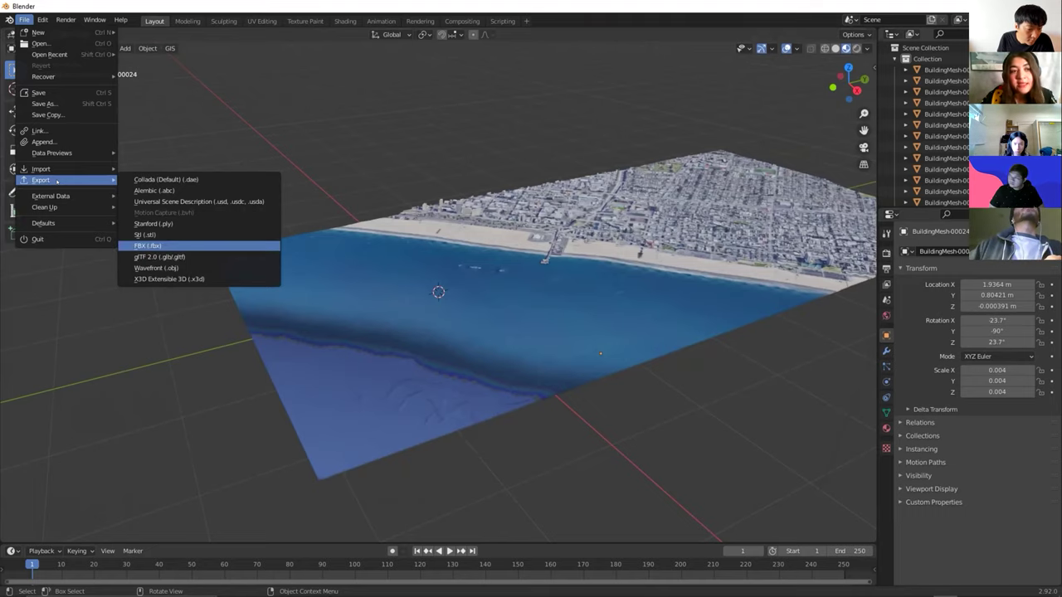
click(147, 245)
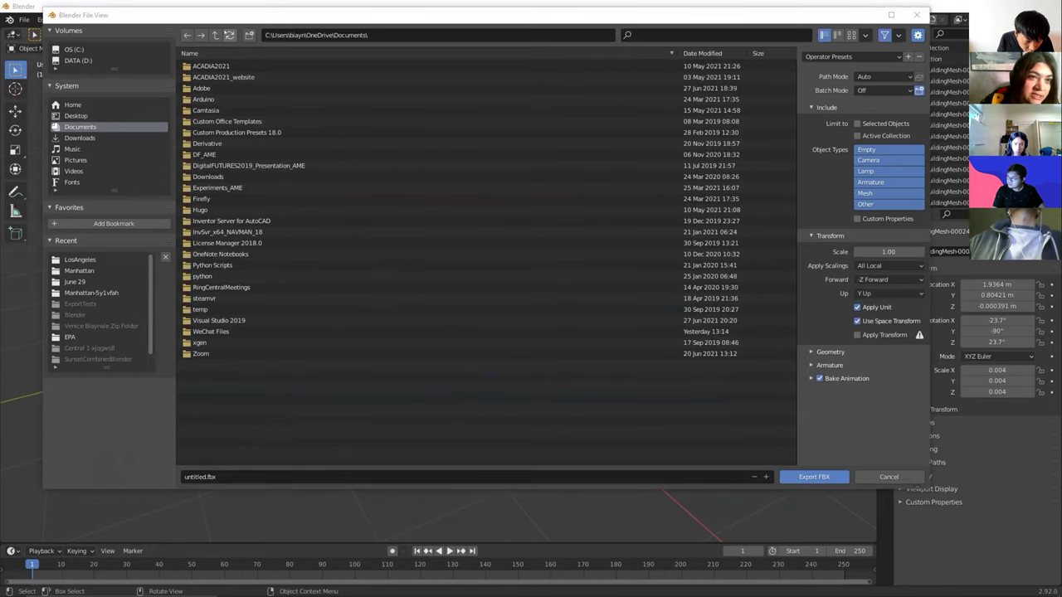
click(98, 117)
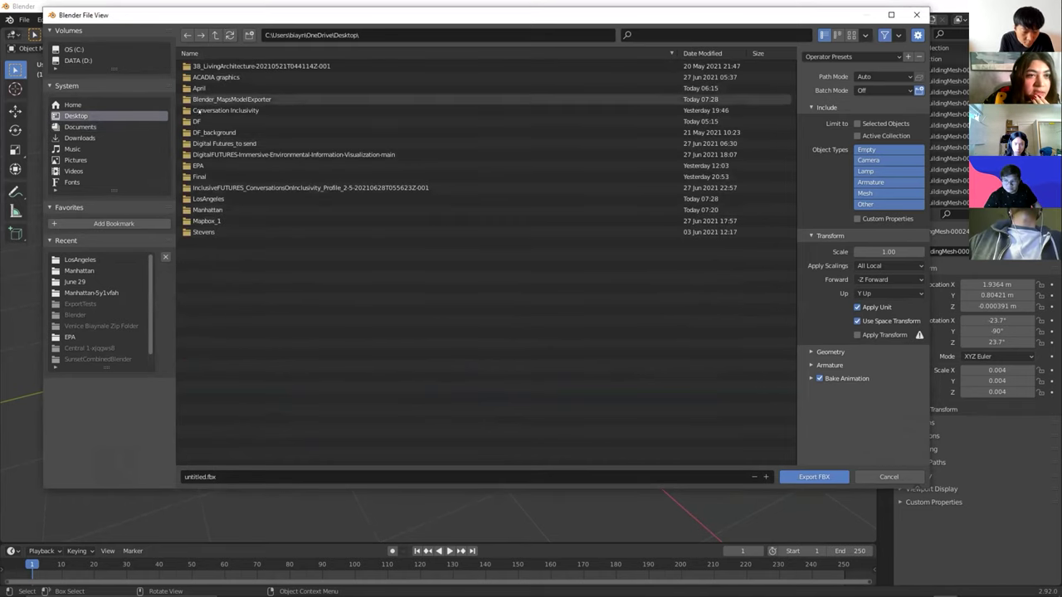
double_click(207, 199)
Name the export file LosAngeles_1.fbx and open the Path Mode choices
click(240, 479)
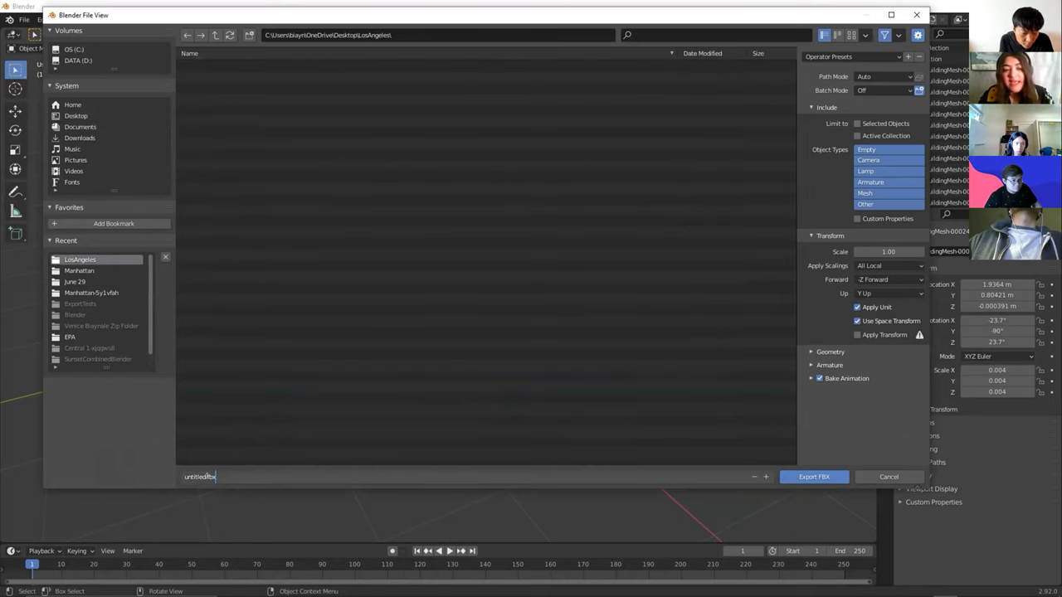
text(Los)
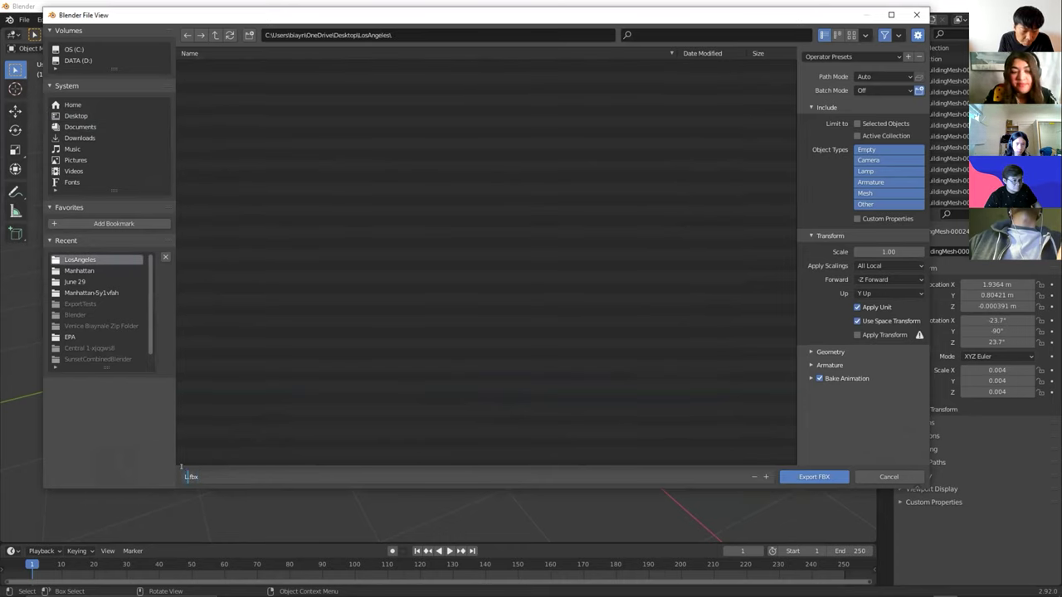
text(Angele)
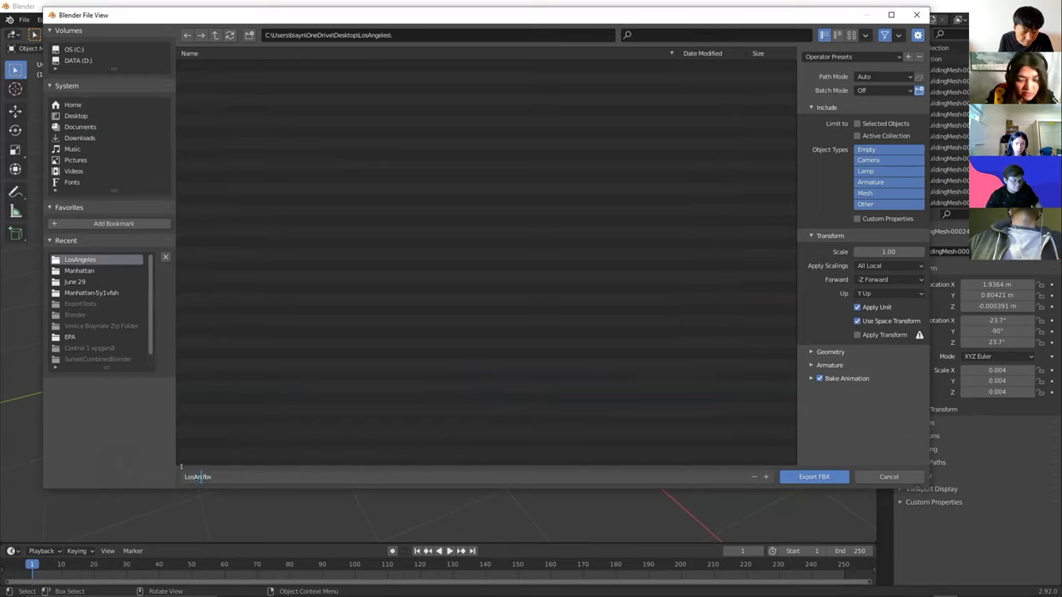
text(s_1)
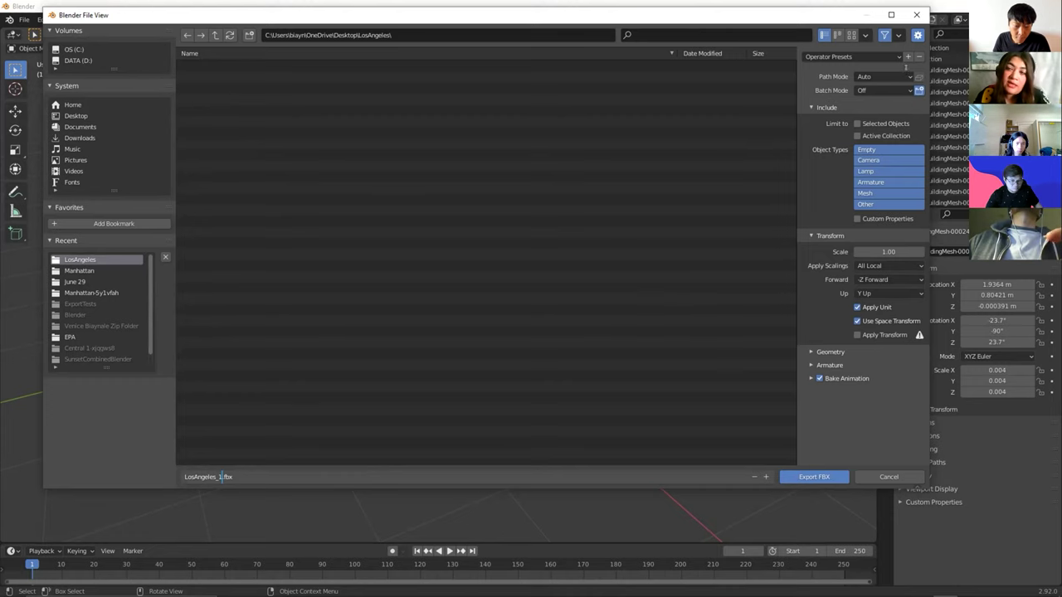
click(878, 76)
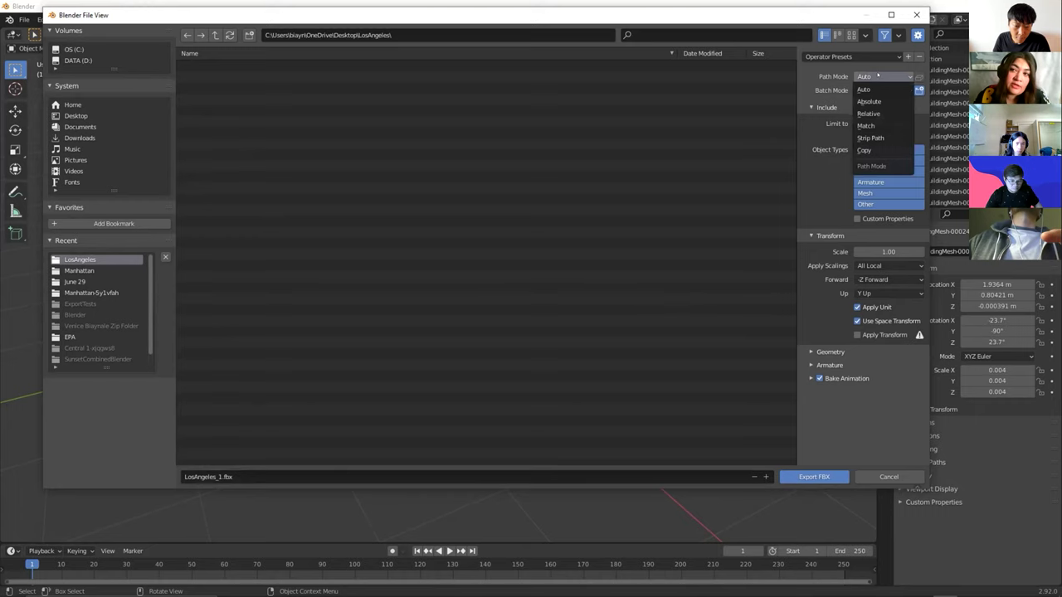
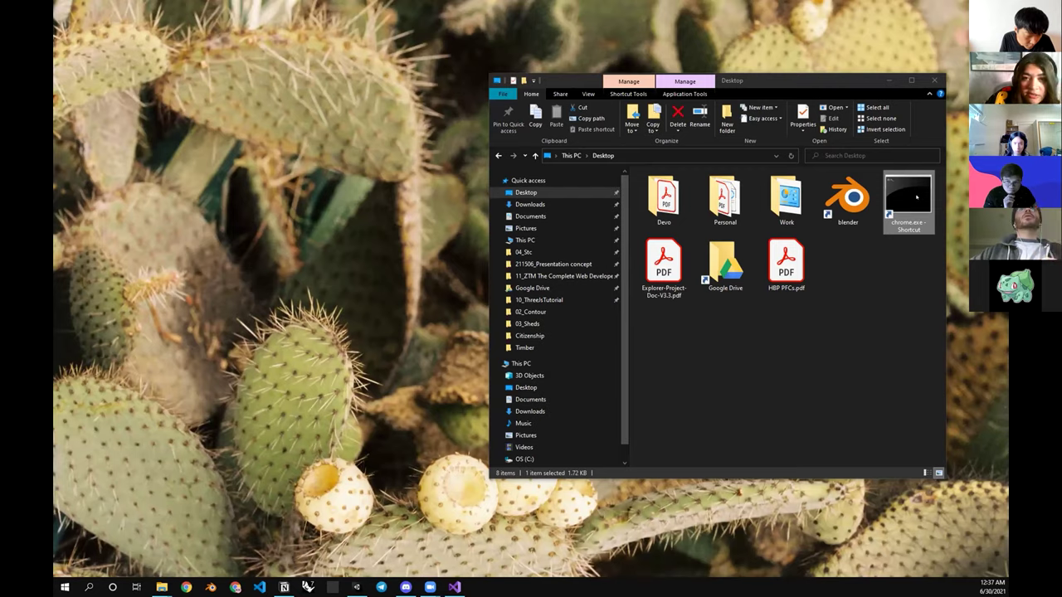
Launch Chrome from its chrome.exe shortcut on the Desktop, switch to RenderDoc and open Inject into Process
double_click(913, 196)
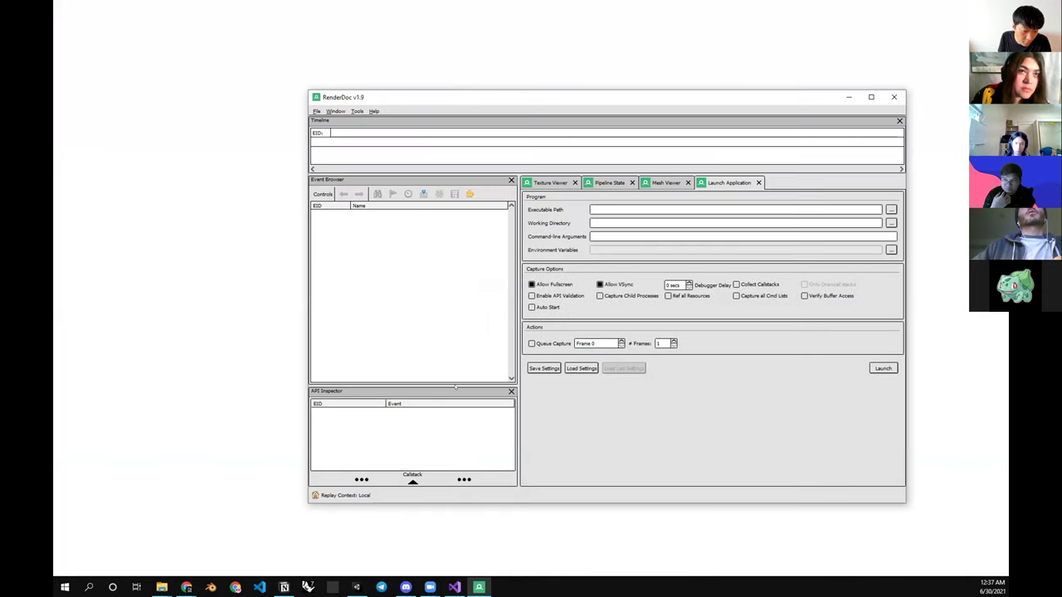
click(317, 111)
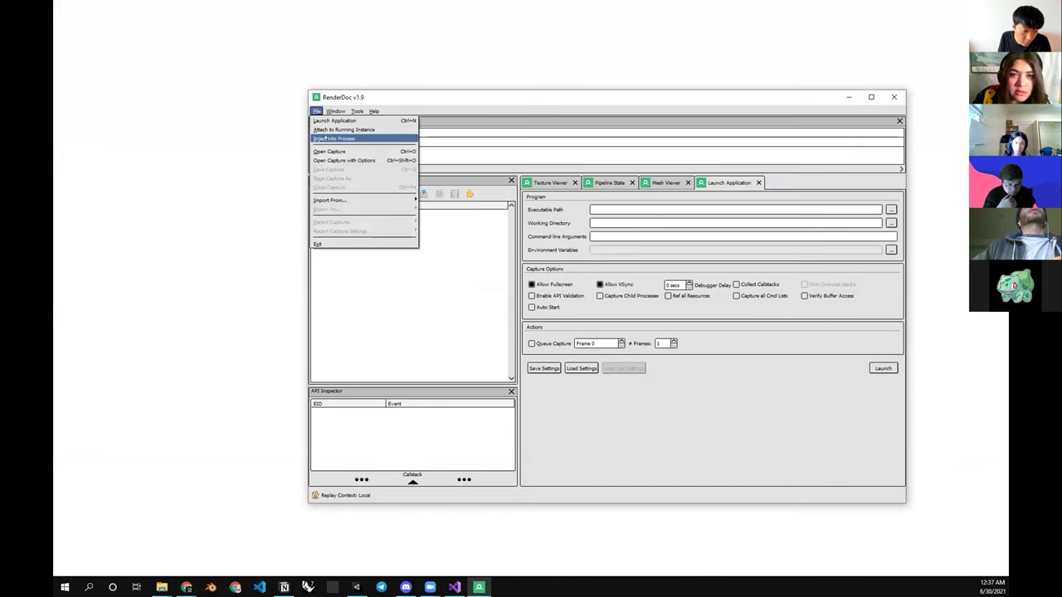
click(333, 140)
Filter the process list by PID 18940 and inject RenderDoc into the matching chrome.exe process
click(541, 355)
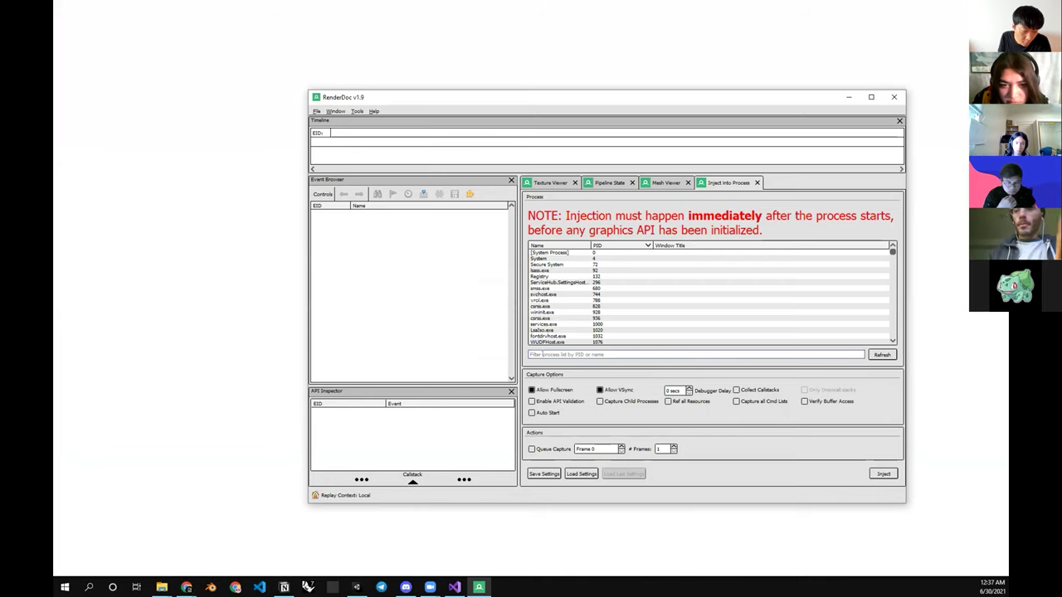
text(1)
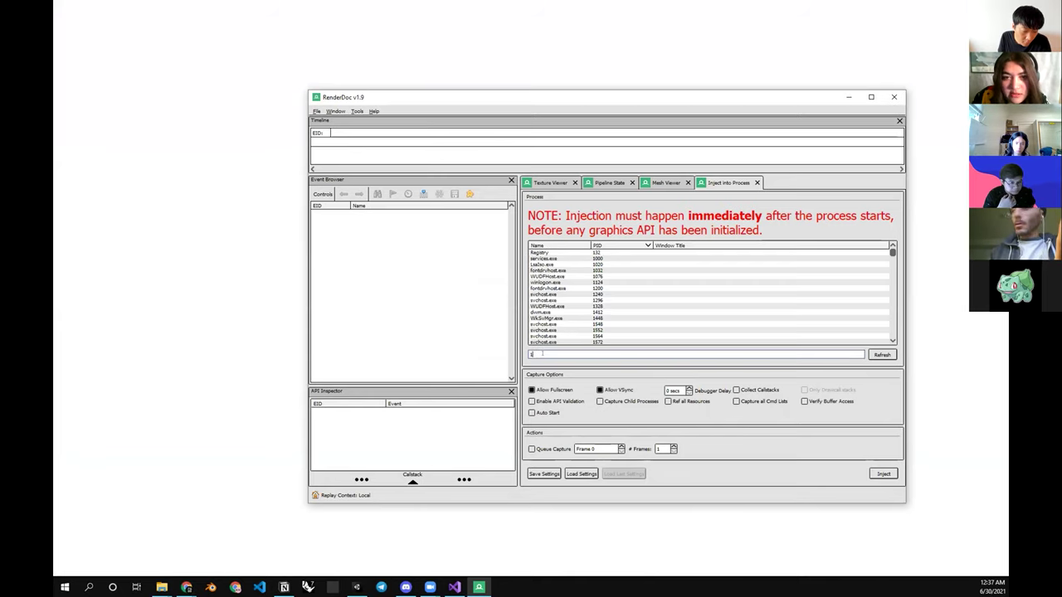
text(8940)
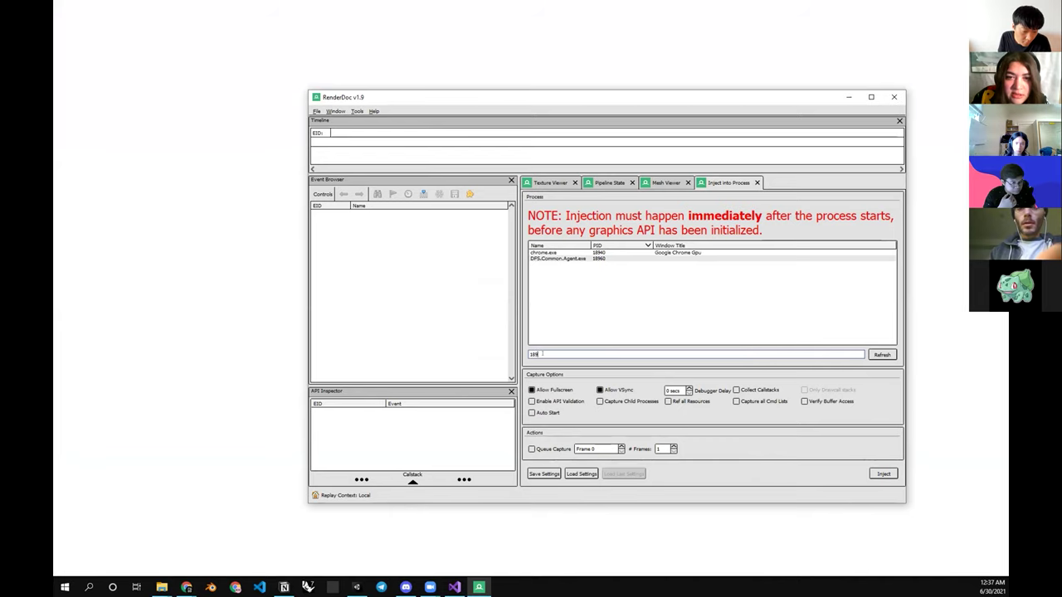
click(549, 253)
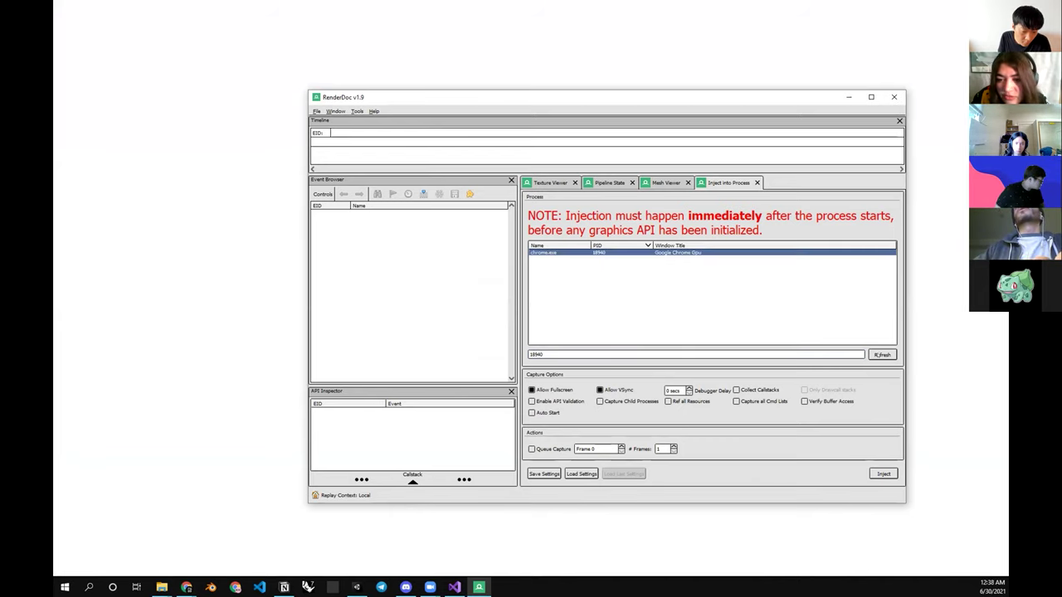
click(881, 474)
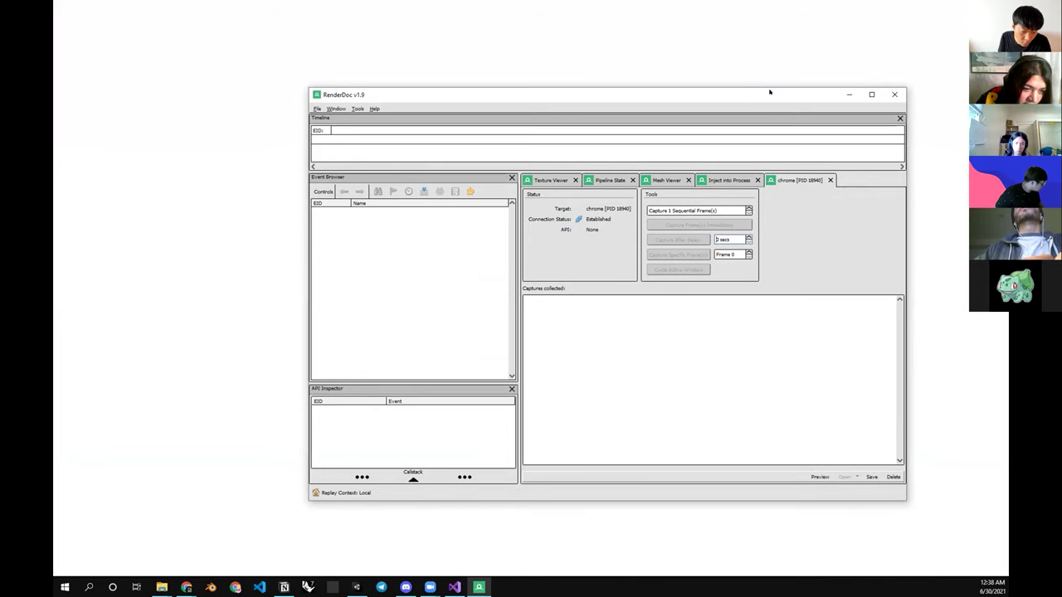
Dismiss the Google Chrome Gpu message and switch to the Chrome browser window
drag(763, 97, 794, 58)
mouse_move(186, 588)
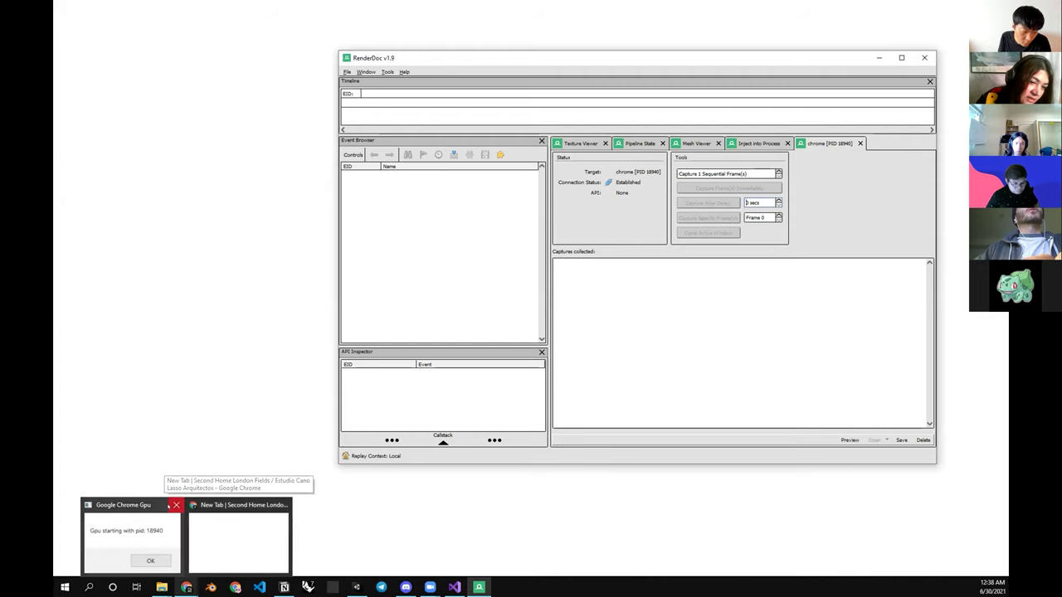
click(175, 505)
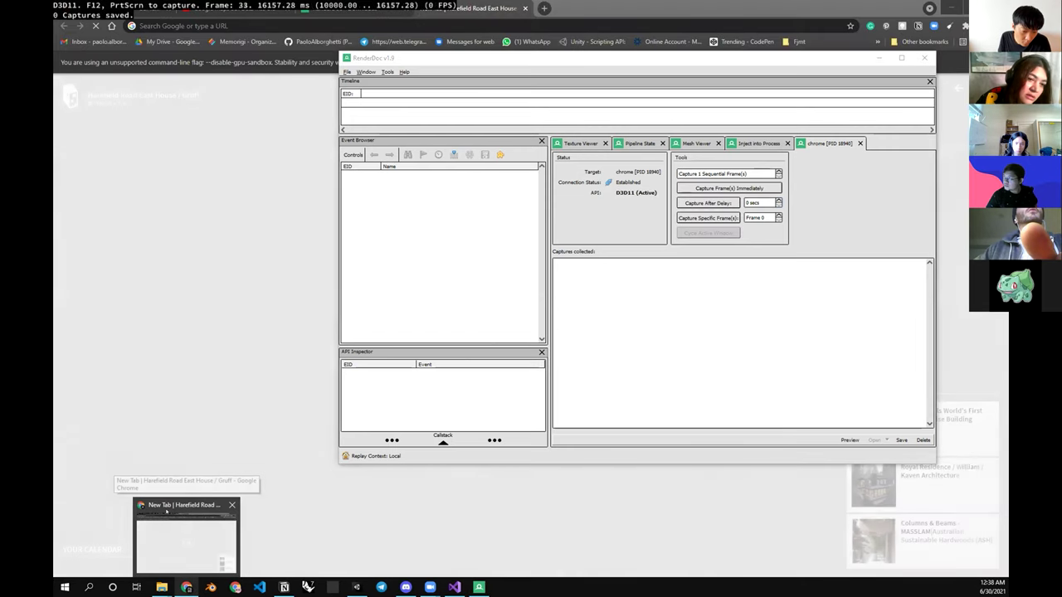
click(175, 536)
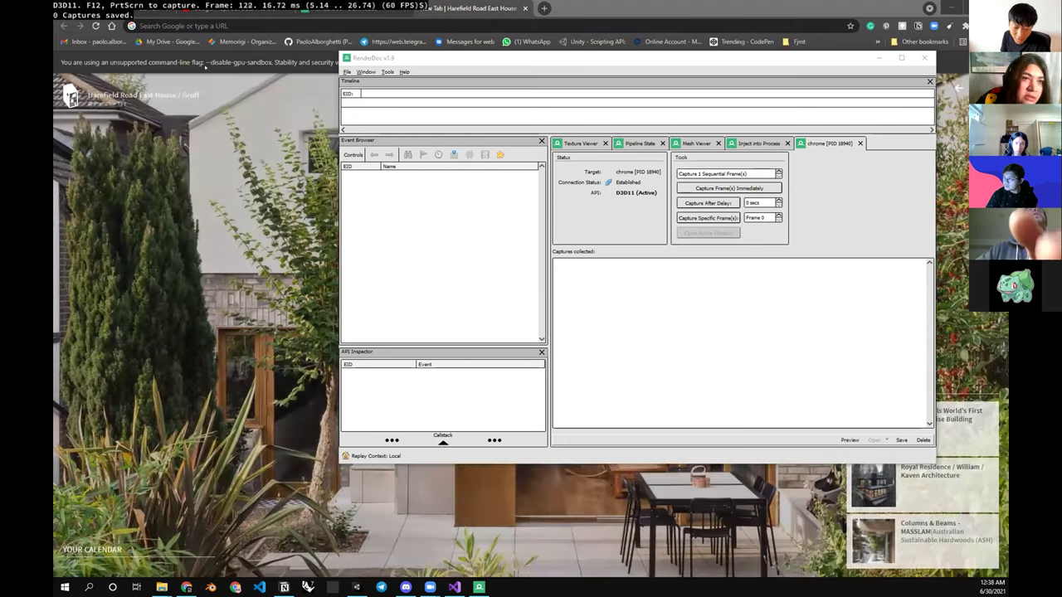
Search the web for "google map" and open the Google Maps site from the results
click(233, 21)
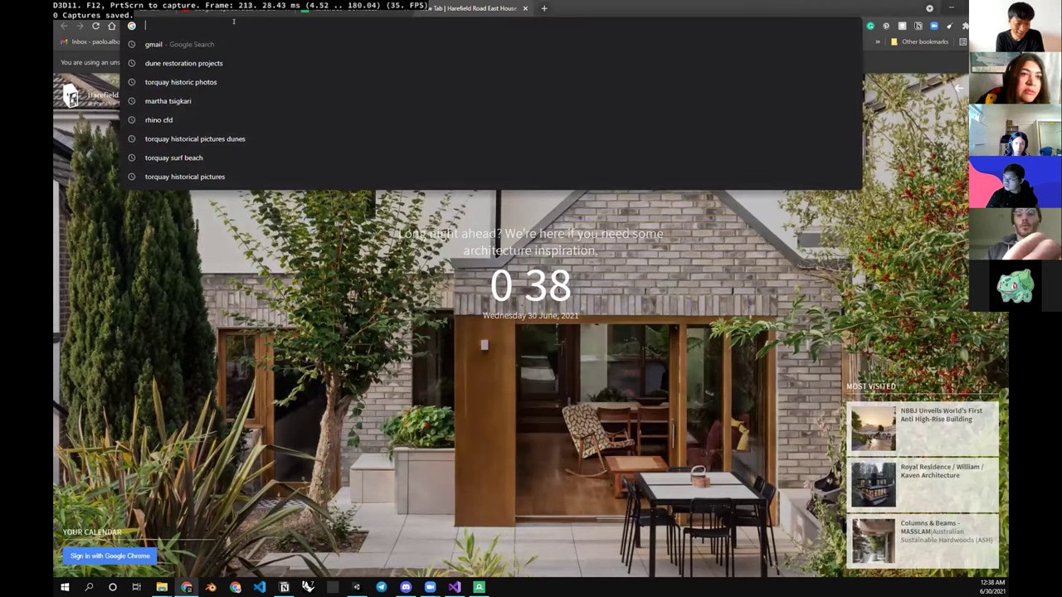
text(goo)
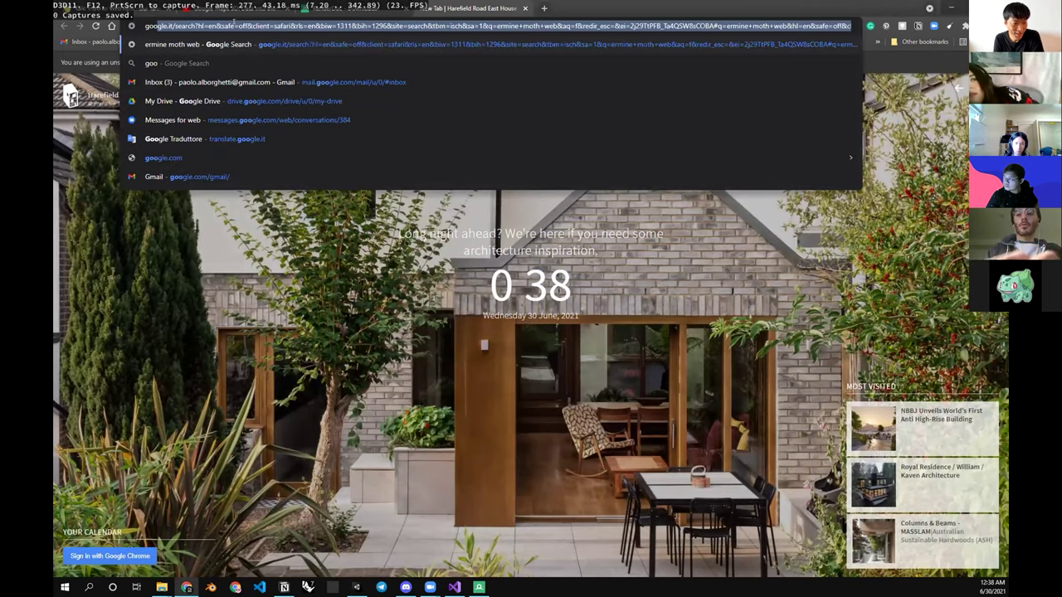
text(gle ma)
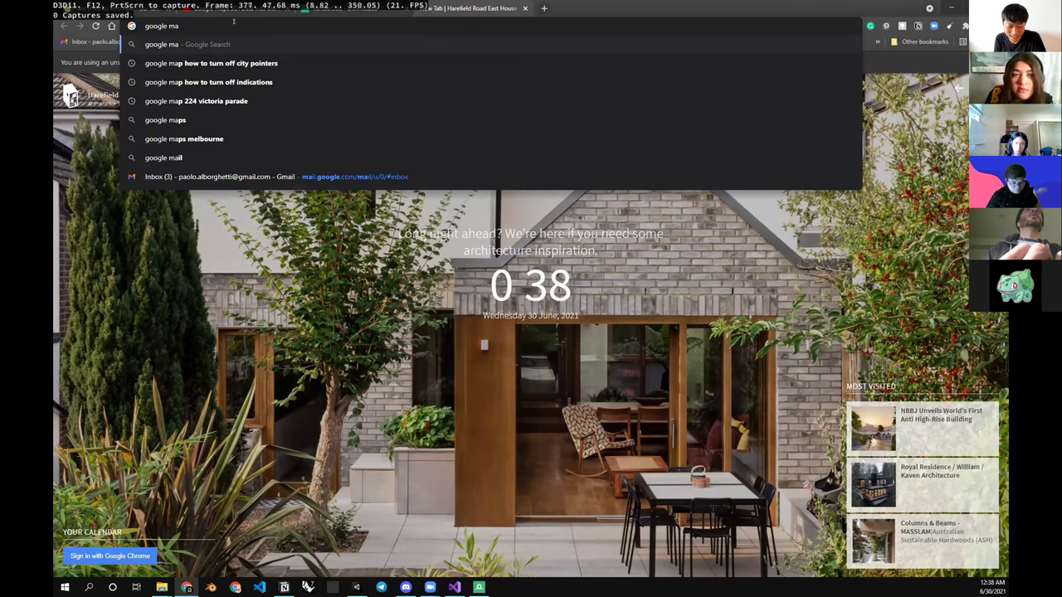
text(p)
key(Return)
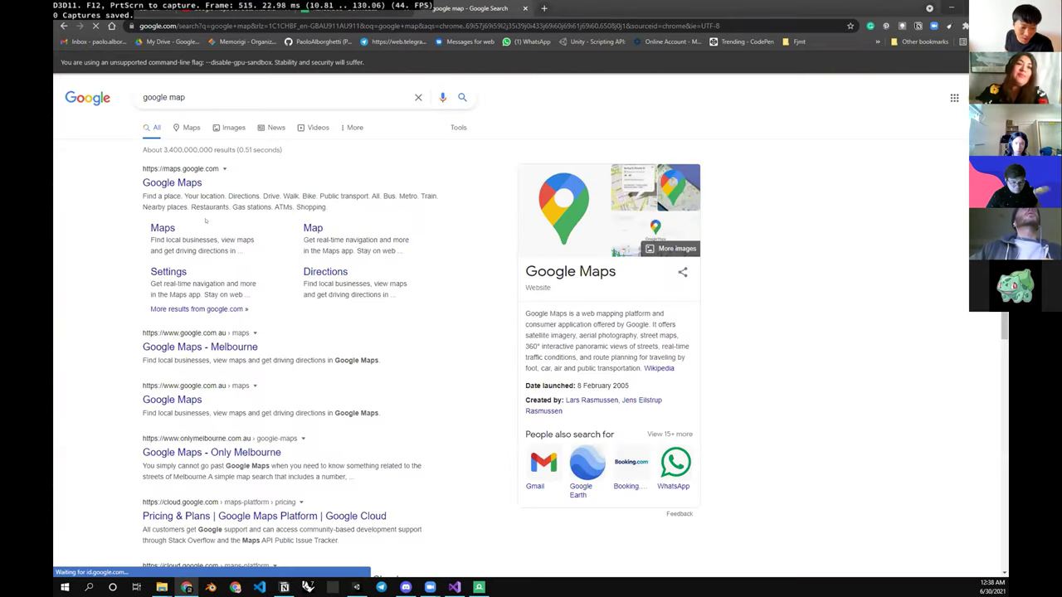
click(191, 187)
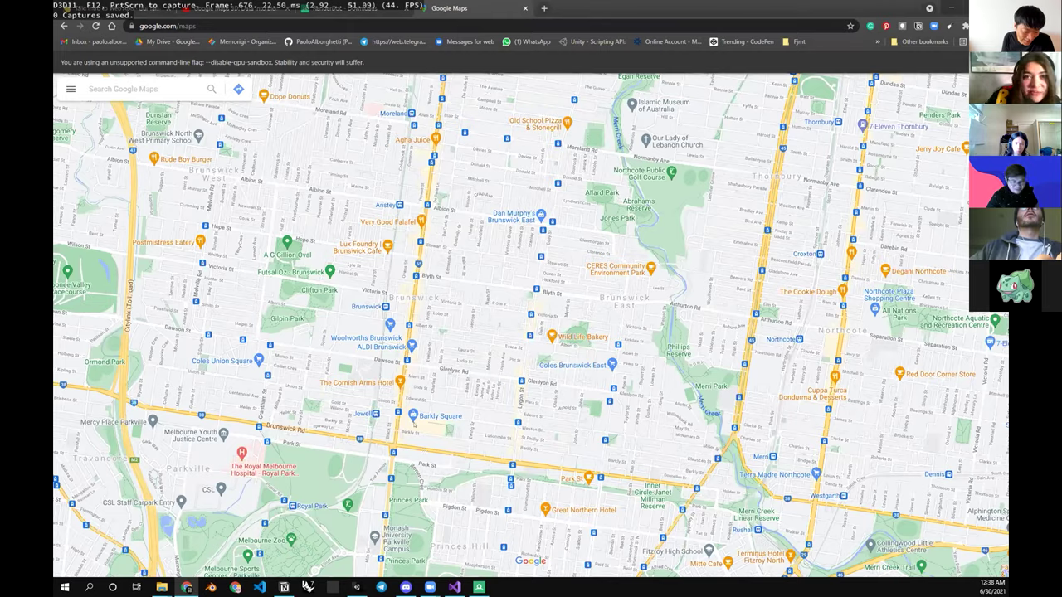
Switch Google Maps to satellite imagery and frame central Melbourne between Flagstaff Gardens and the Yarra River
scroll(405, 259, down, 3)
mouse_move(88, 545)
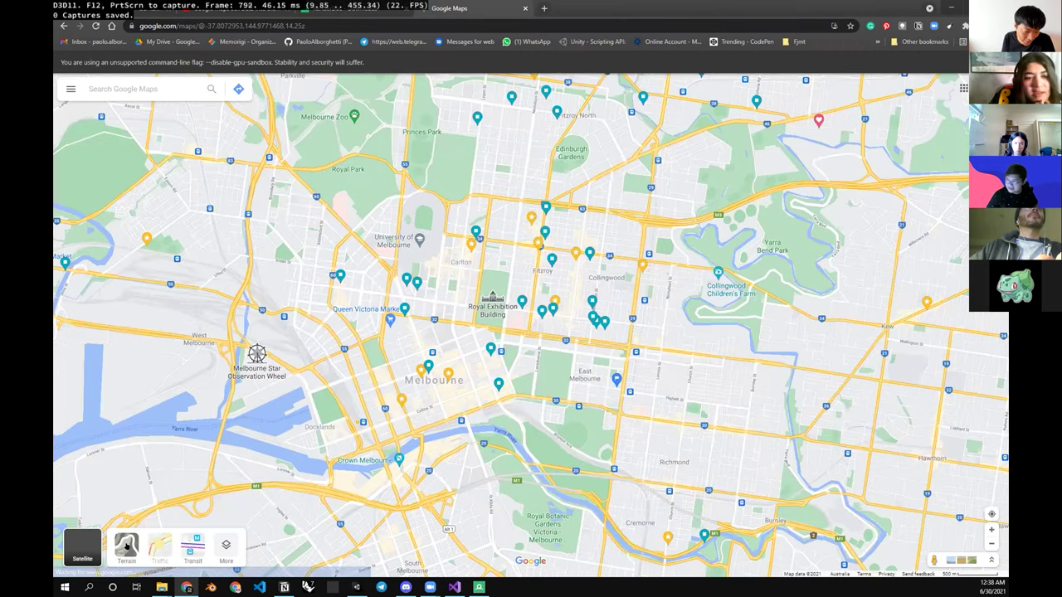
click(126, 545)
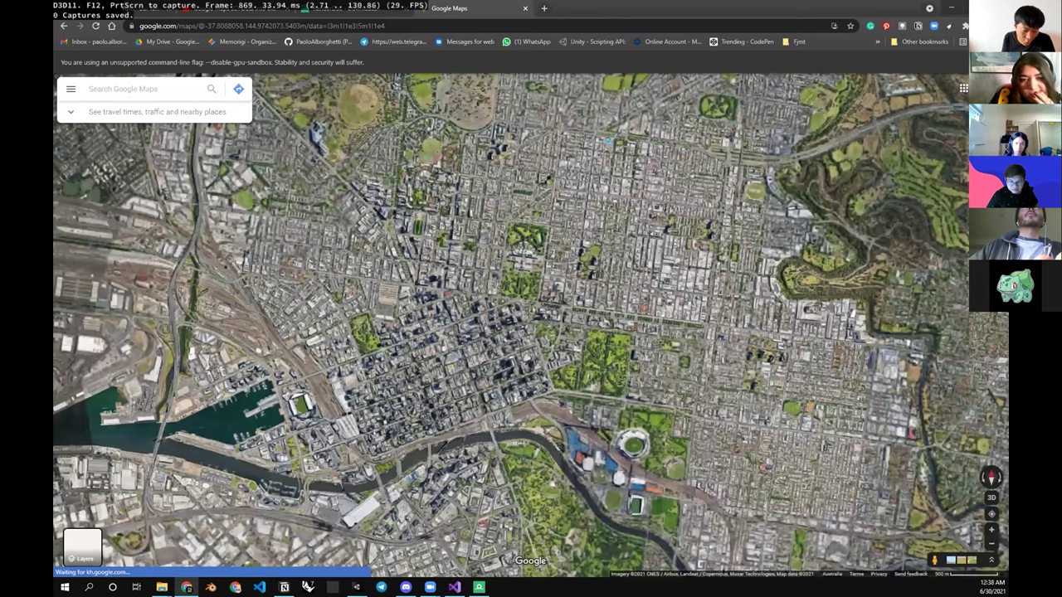
scroll(429, 394, up, 2)
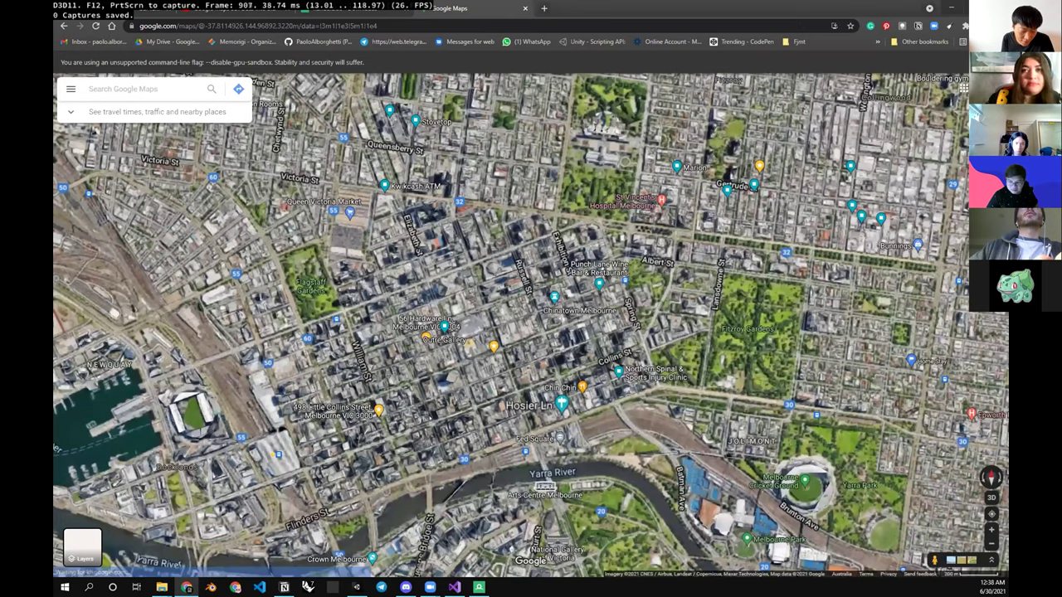
scroll(397, 424, up, 1)
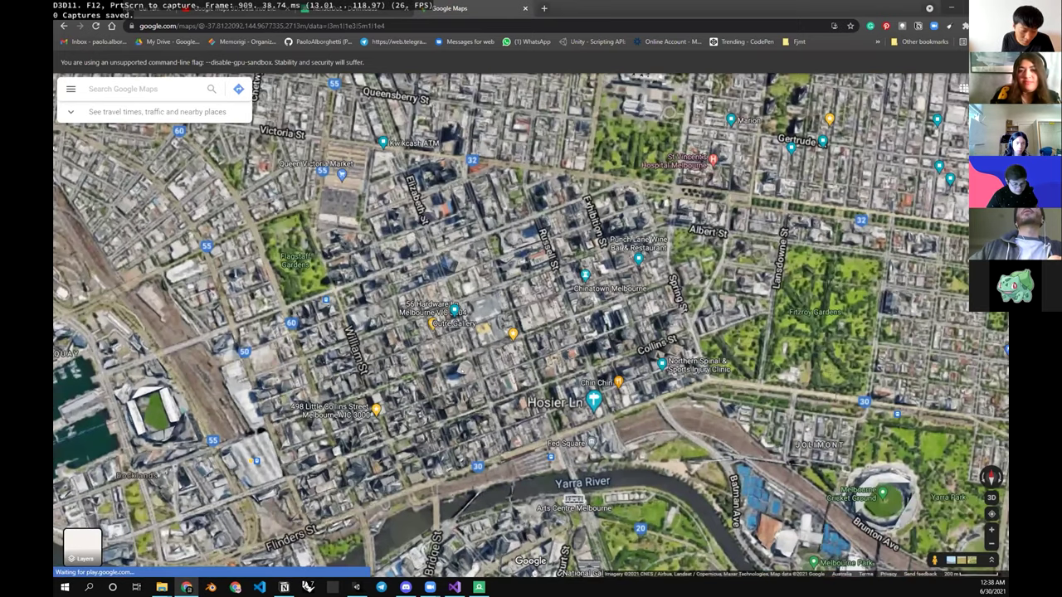
scroll(375, 409, up, 1)
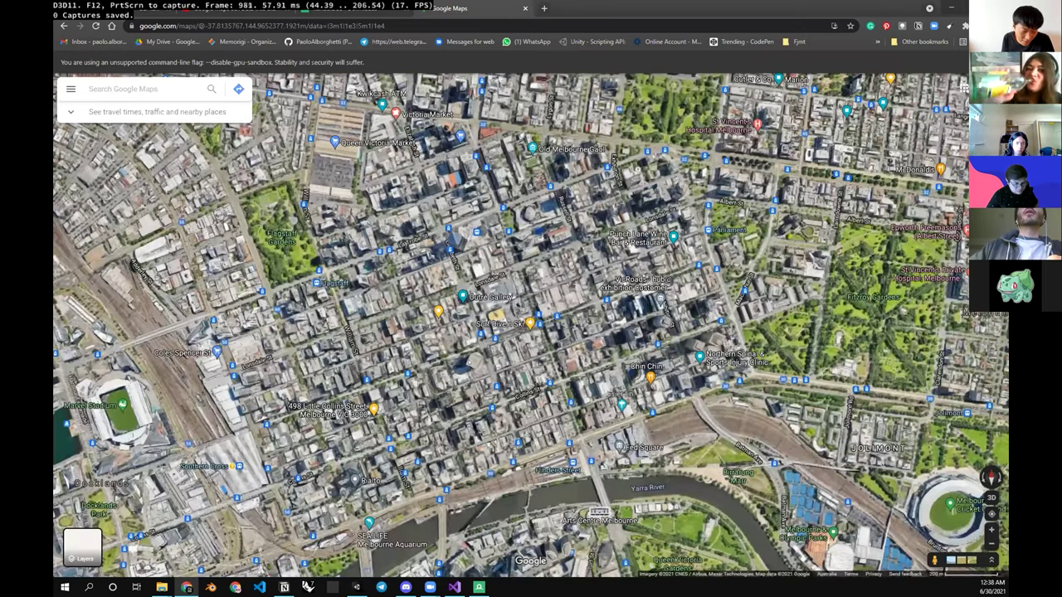
scroll(336, 524, up, 1)
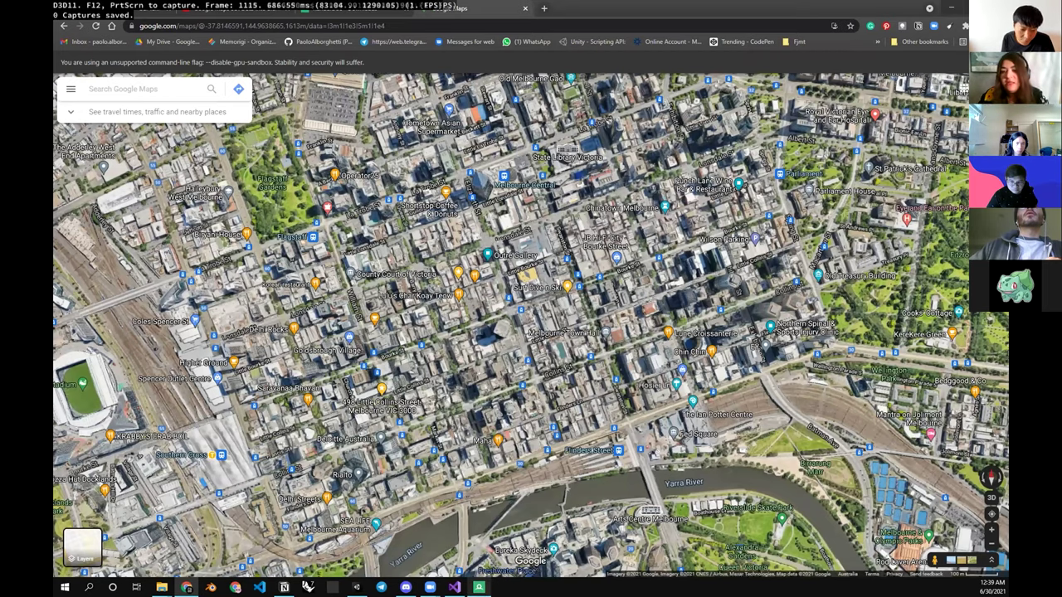
Capture one frame of the Melbourne satellite map with RenderDoc and load the collected capture
click(479, 588)
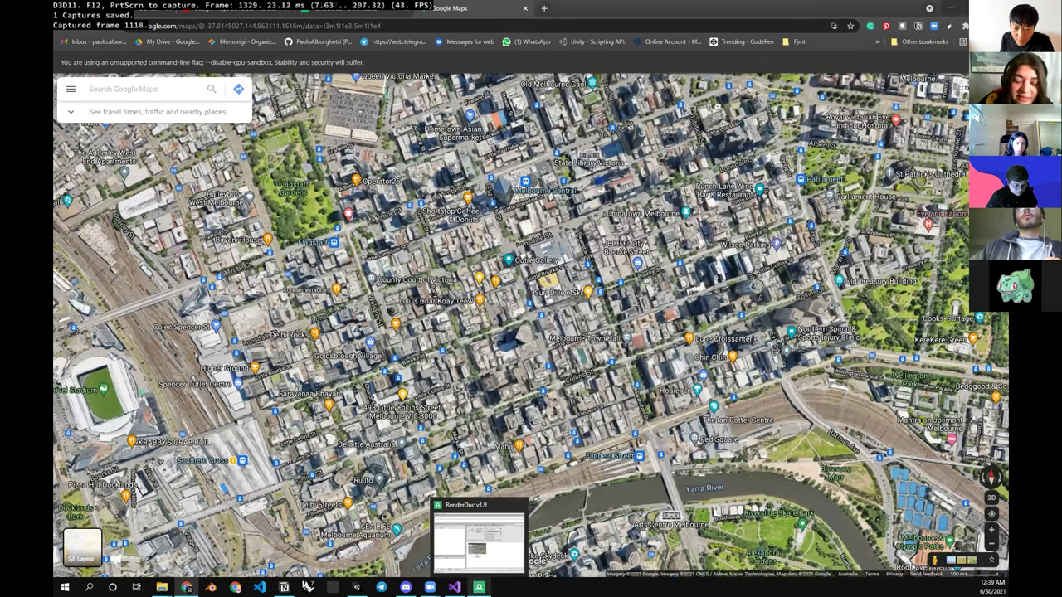
click(479, 588)
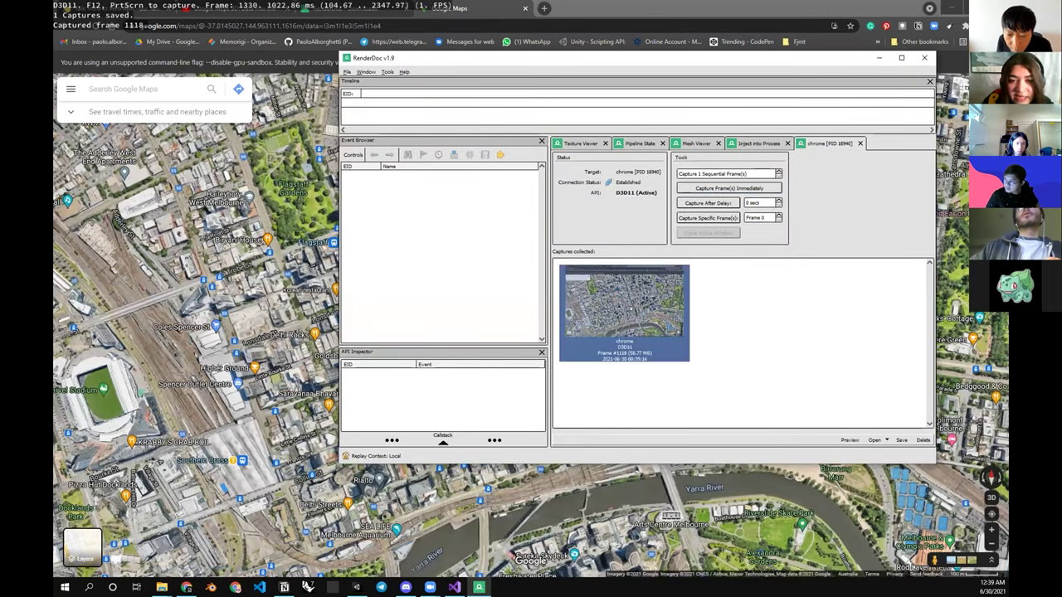
click(624, 307)
double_click(624, 308)
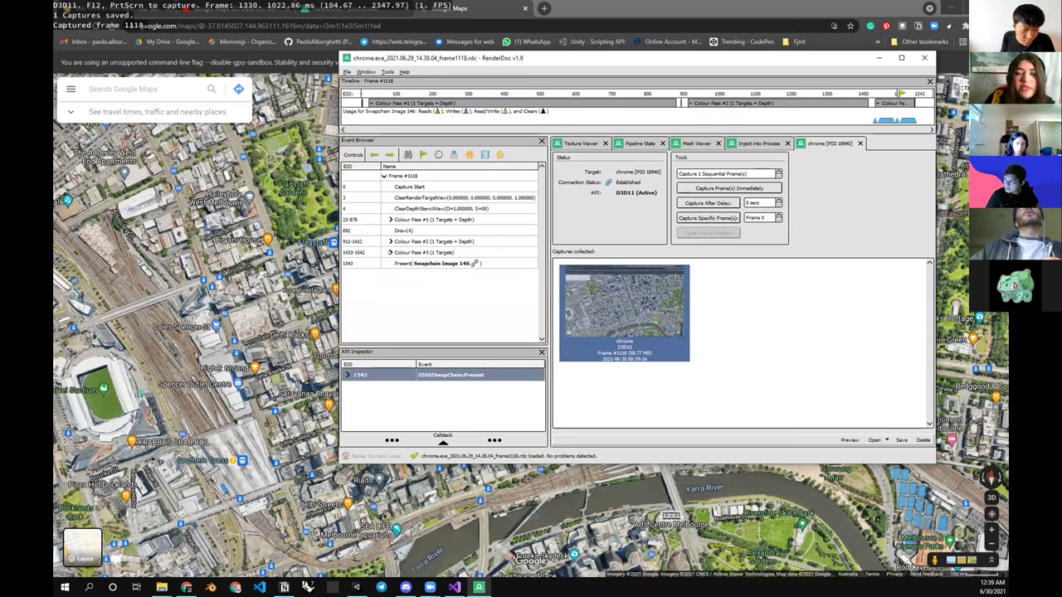
click(390, 253)
click(390, 252)
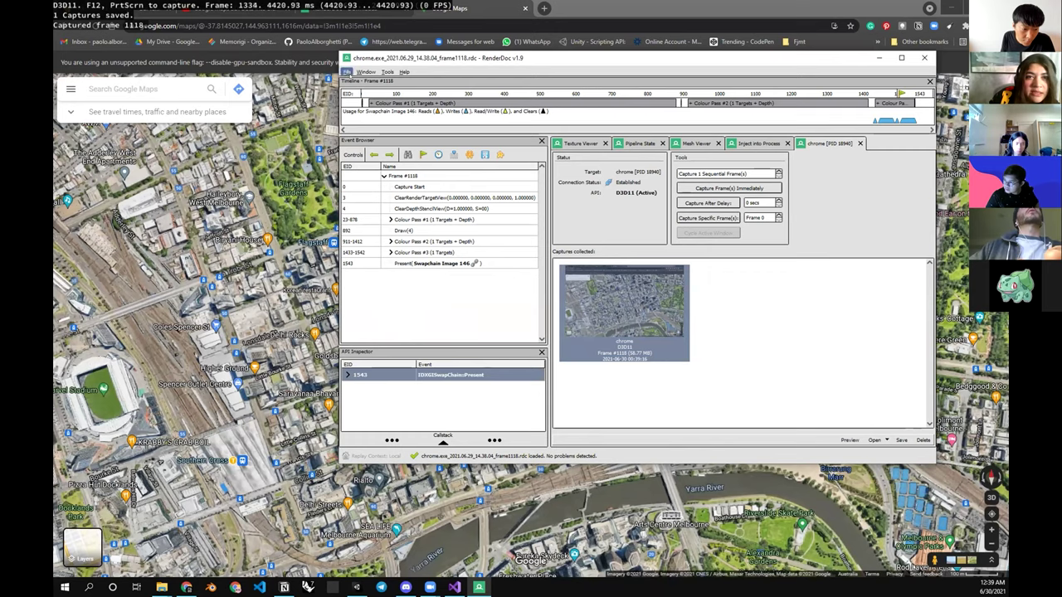
Start saving the loaded capture as an .rdc file and browse to Desktop > Devo > 60_Workshops
click(347, 73)
click(363, 140)
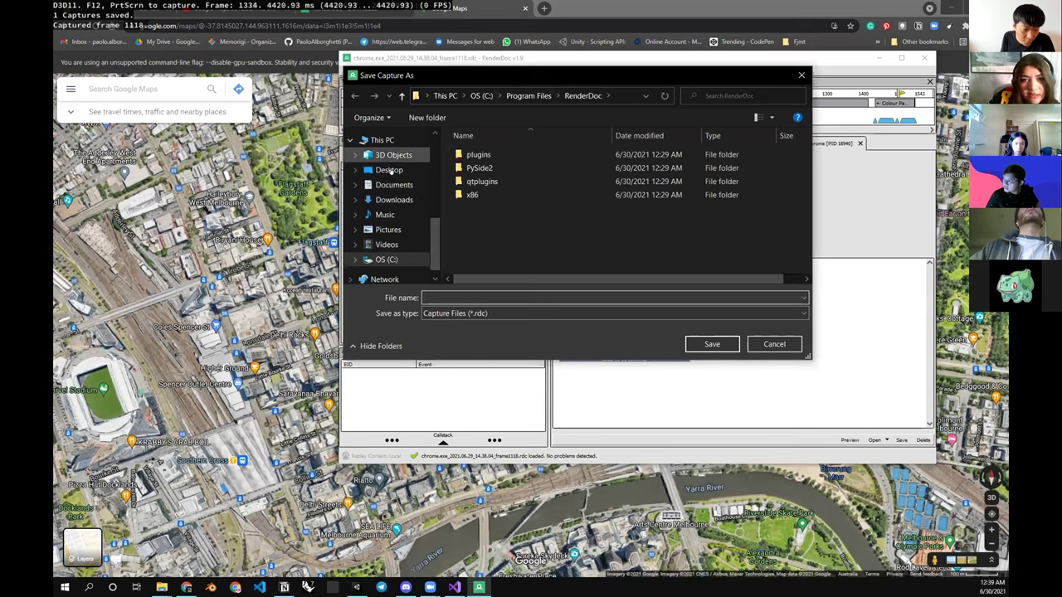
click(389, 170)
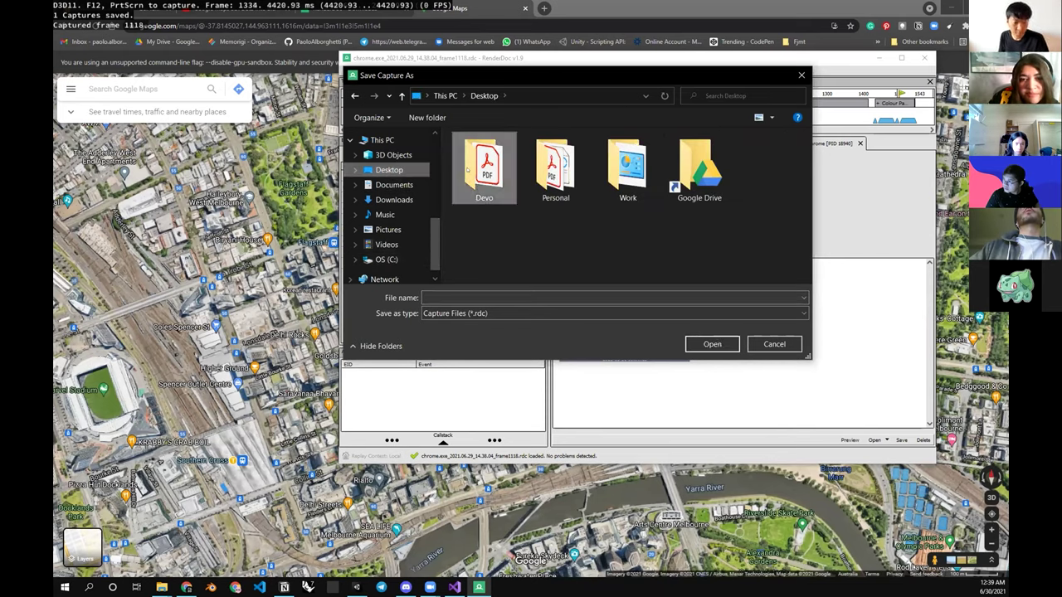
double_click(484, 170)
scroll(485, 224, down, 3)
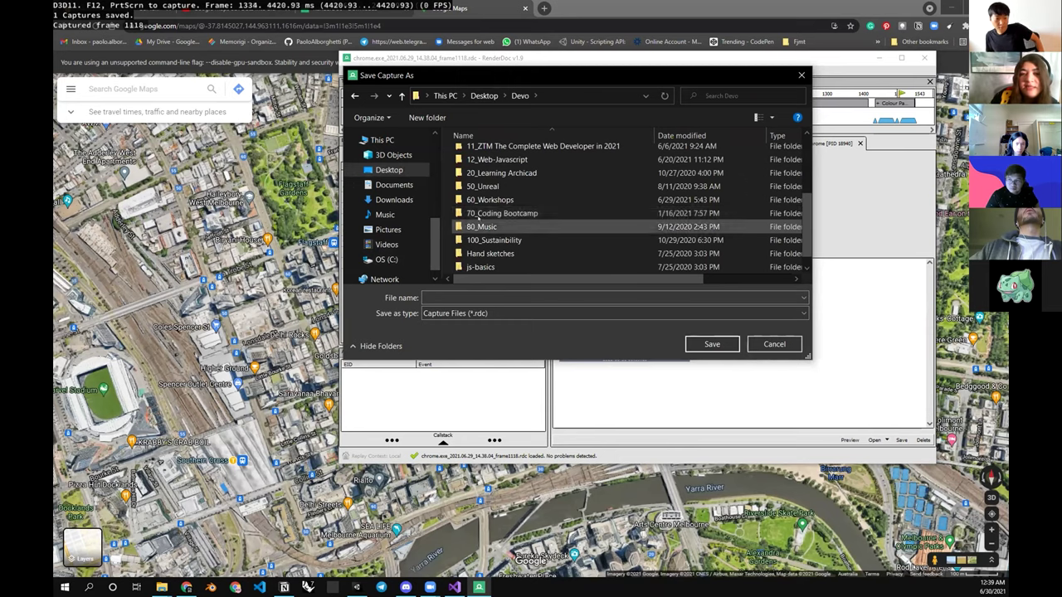
scroll(498, 226, up, 1)
scroll(500, 225, down, 2)
scroll(505, 221, up, 2)
scroll(509, 217, down, 1)
scroll(506, 232, down, 3)
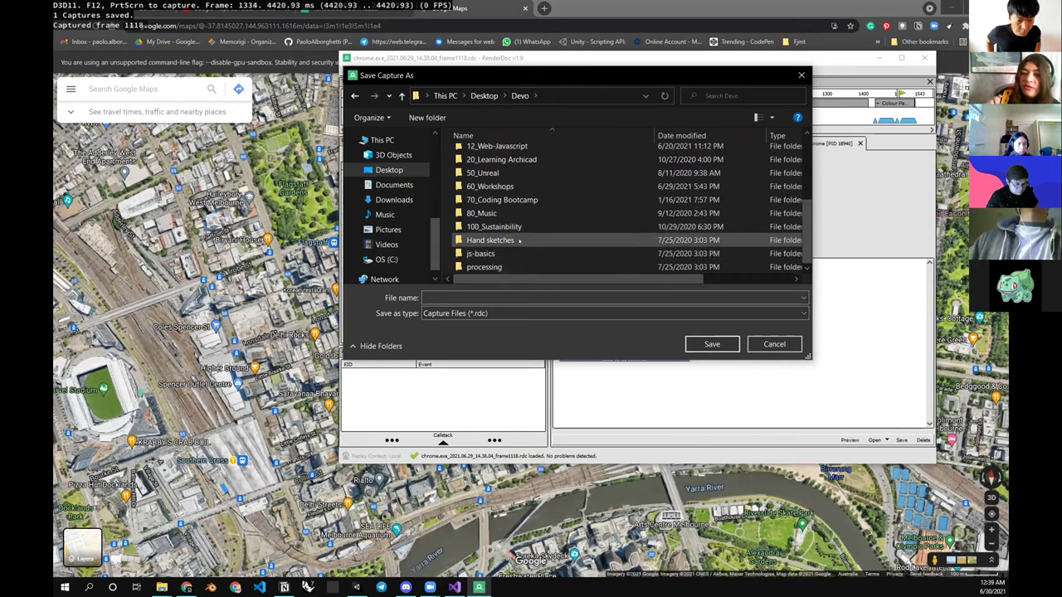
double_click(502, 187)
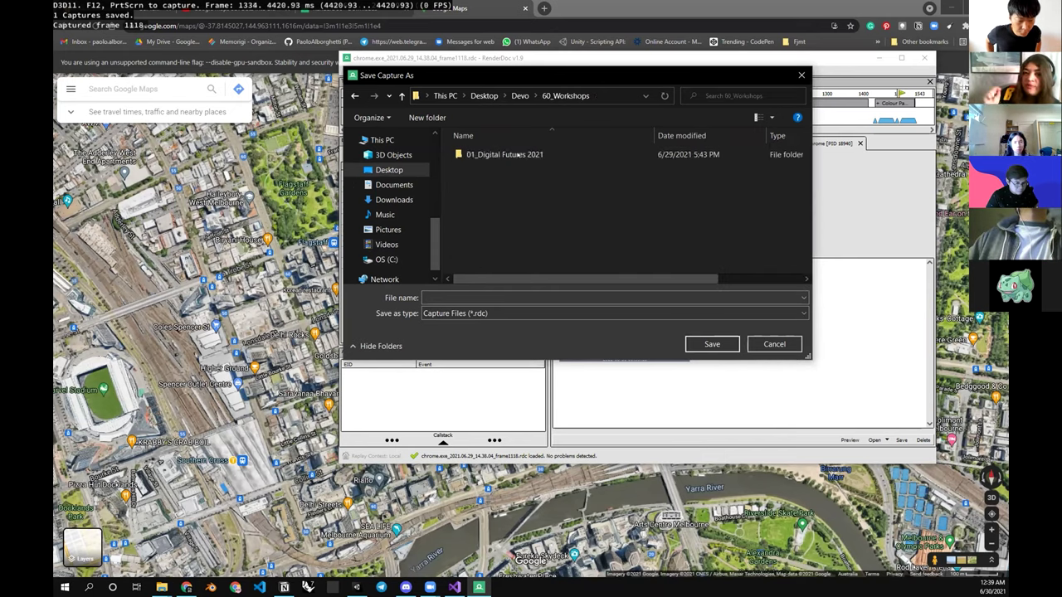
Create and open a folder named "Exported Model" inside Day02 of the DigitalFUTURES project folder in 01_Digital Futures 2021
double_click(513, 155)
double_click(515, 195)
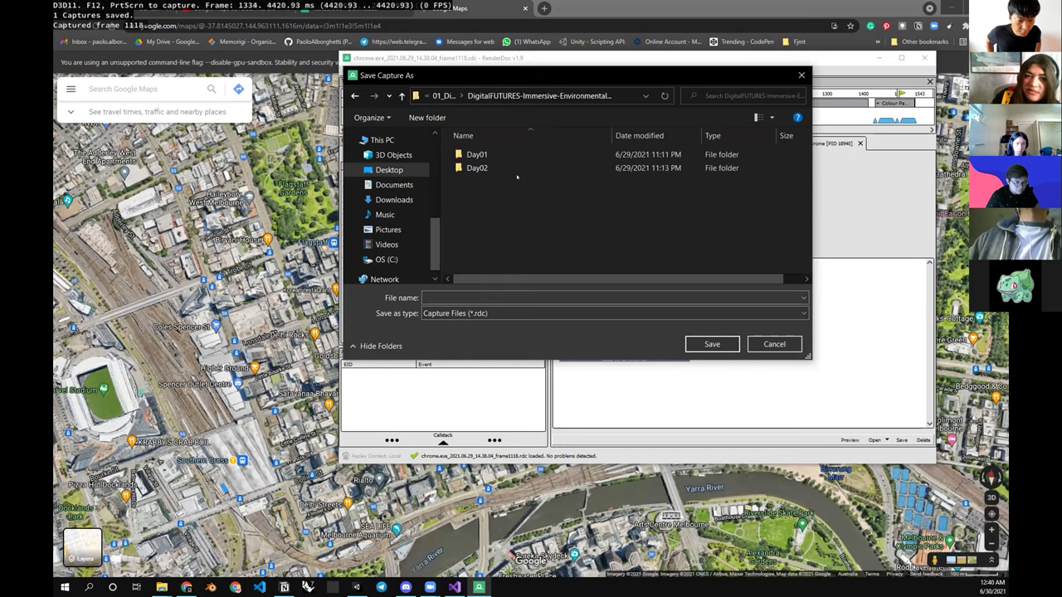
double_click(526, 168)
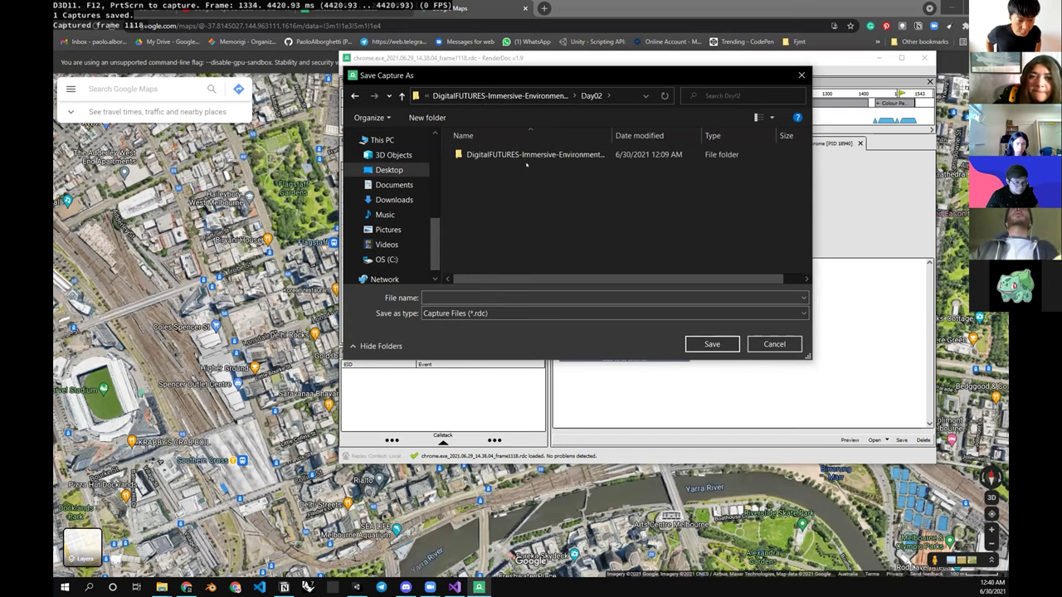
key(ctrl+shift+n)
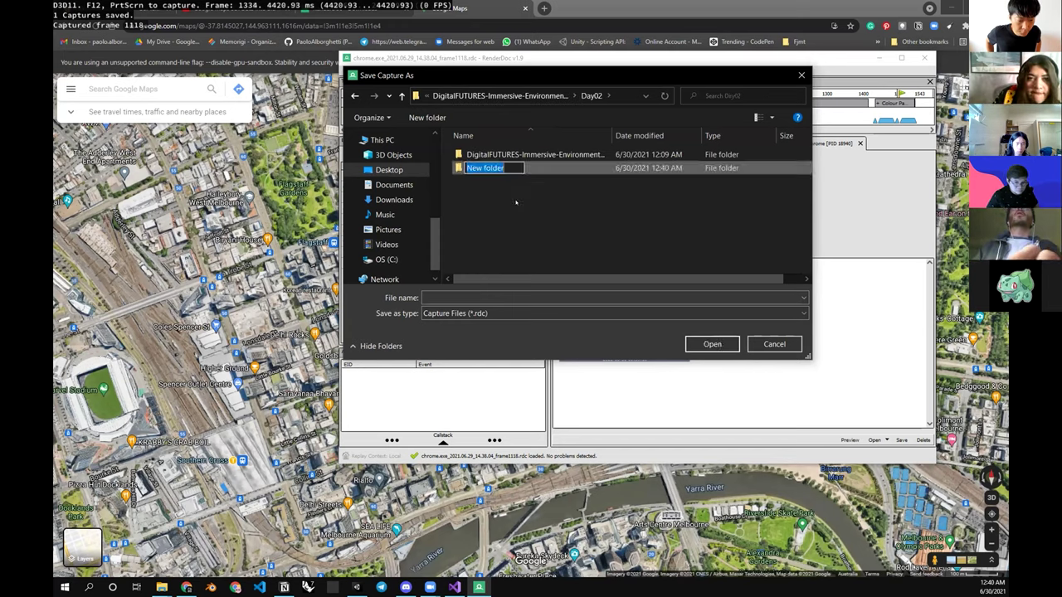
text(Expo)
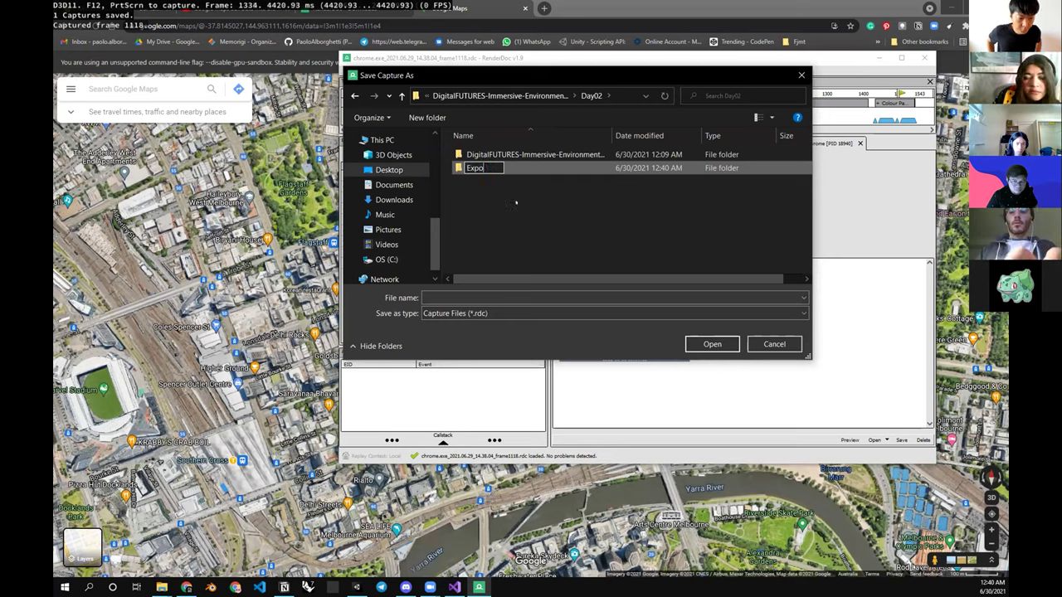
text(rted Model)
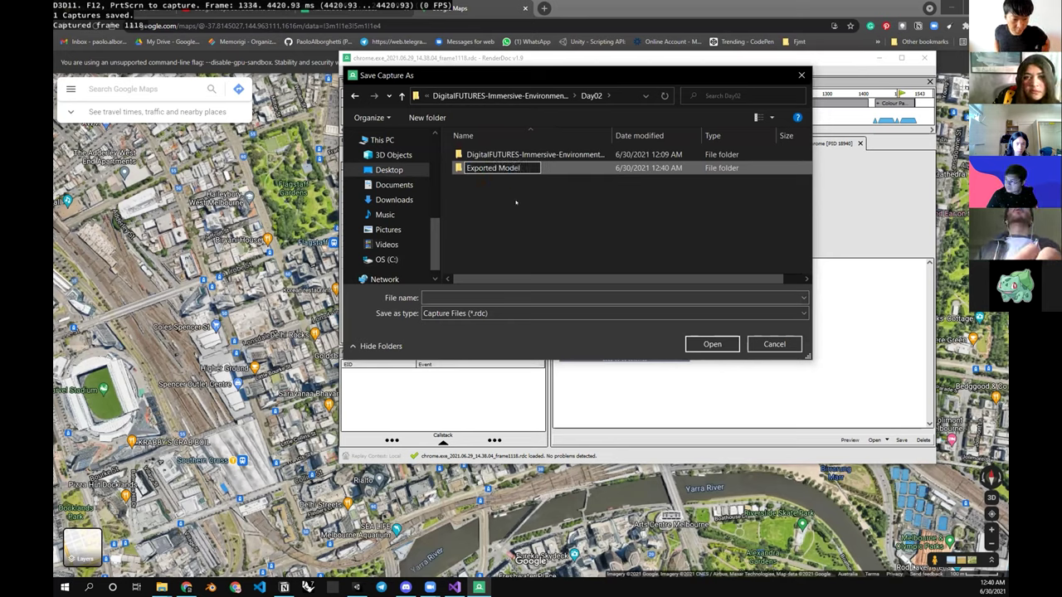
key(Return)
key(Return)
Save the capture under the name "MElbourne Model" as an .rdc capture file in the Exported Model folder
click(489, 291)
text(MElbo)
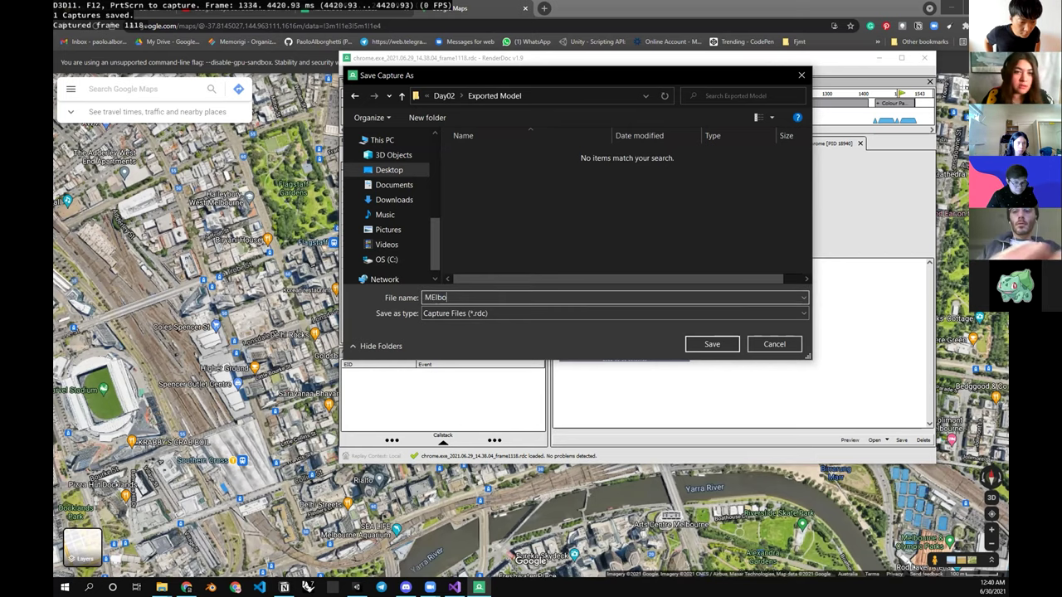
text(urne Model)
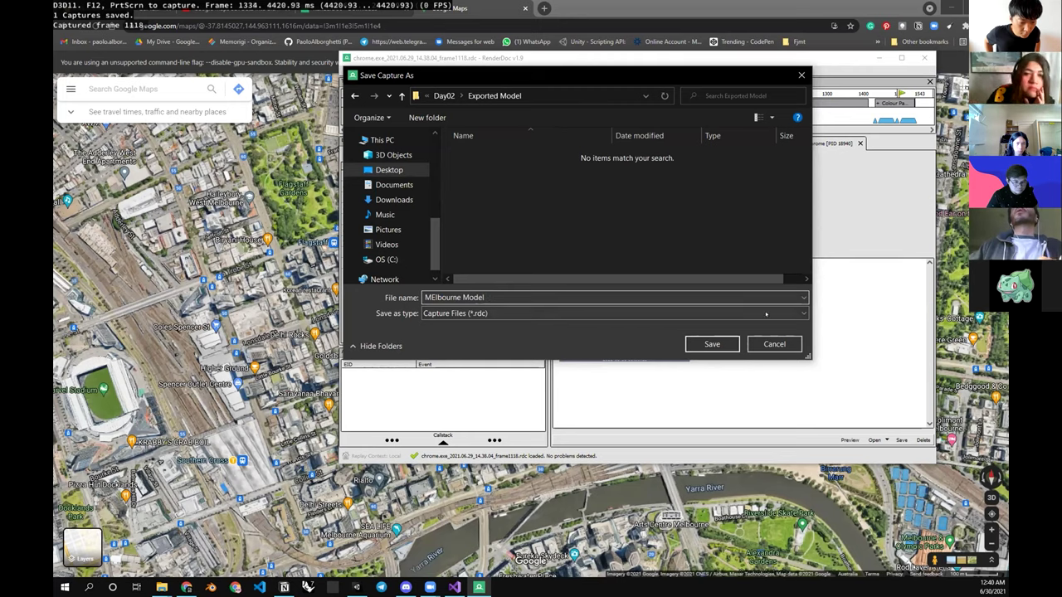
click(708, 344)
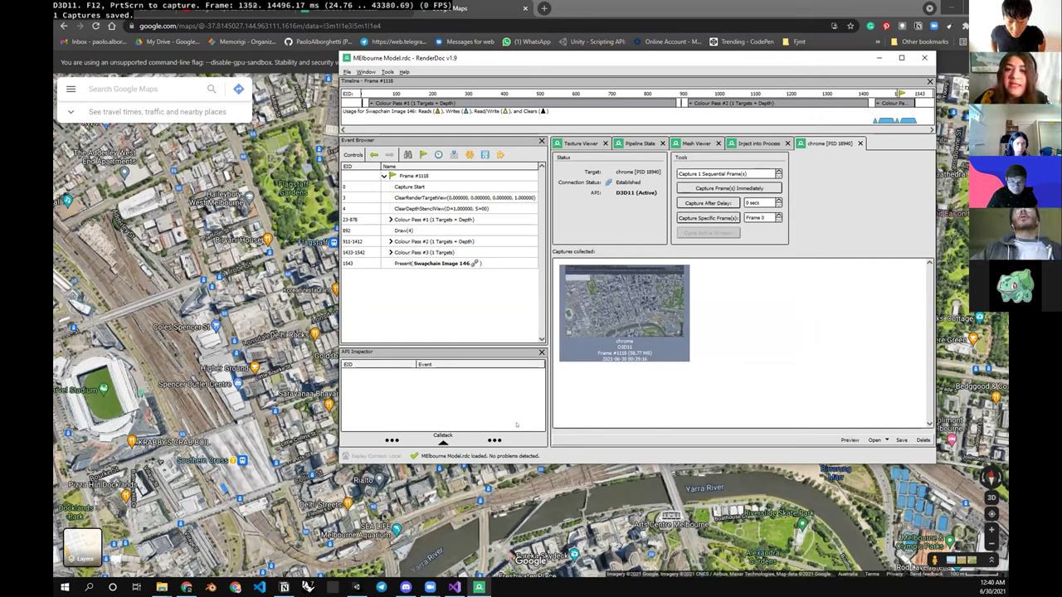
Switch to Blender and start installing an add-on from the add-on preferences
click(211, 585)
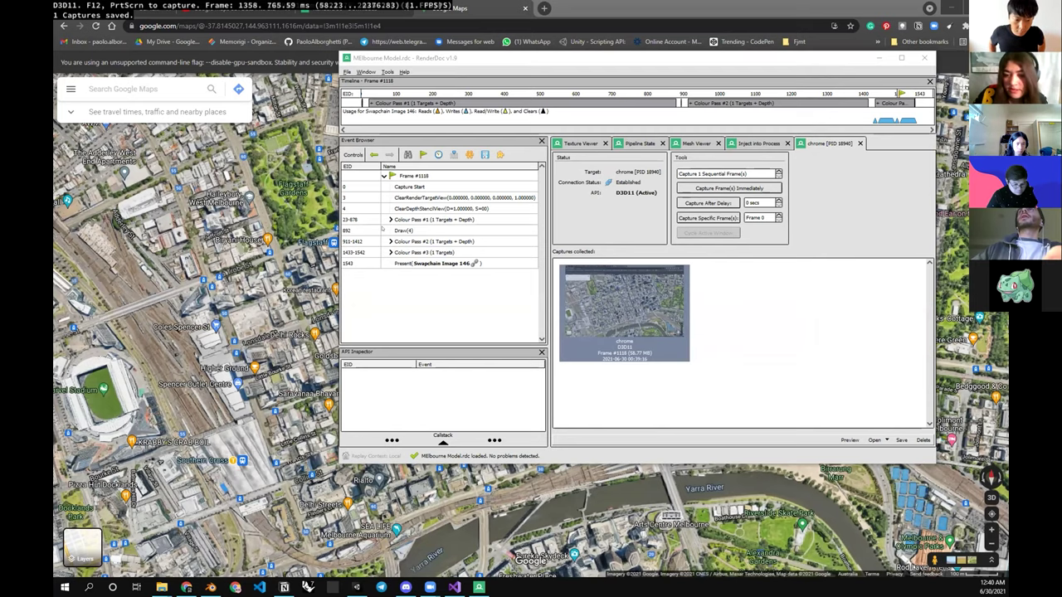
key(alt+Tab)
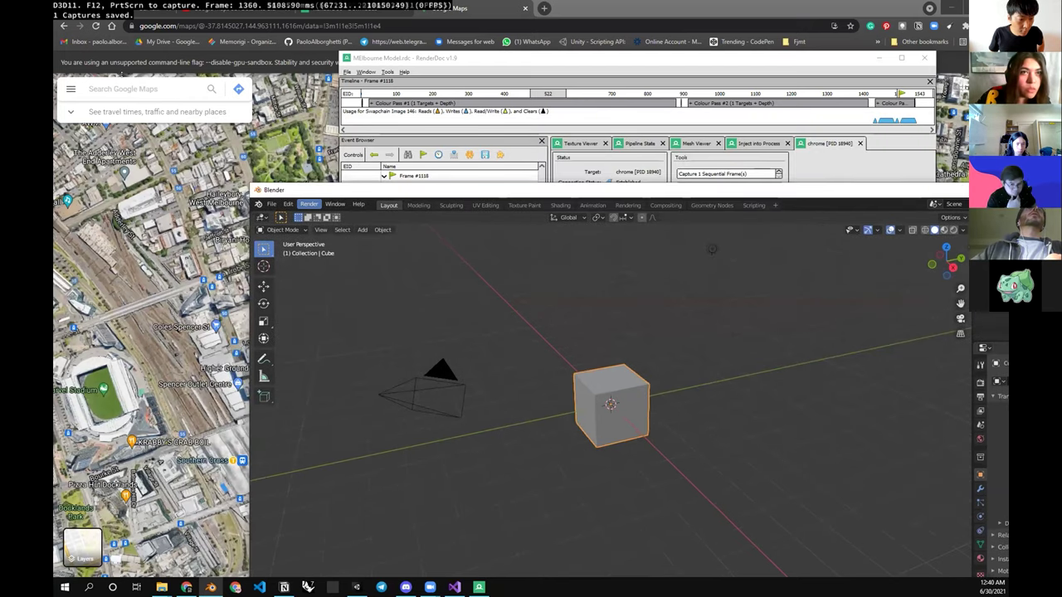
click(110, 71)
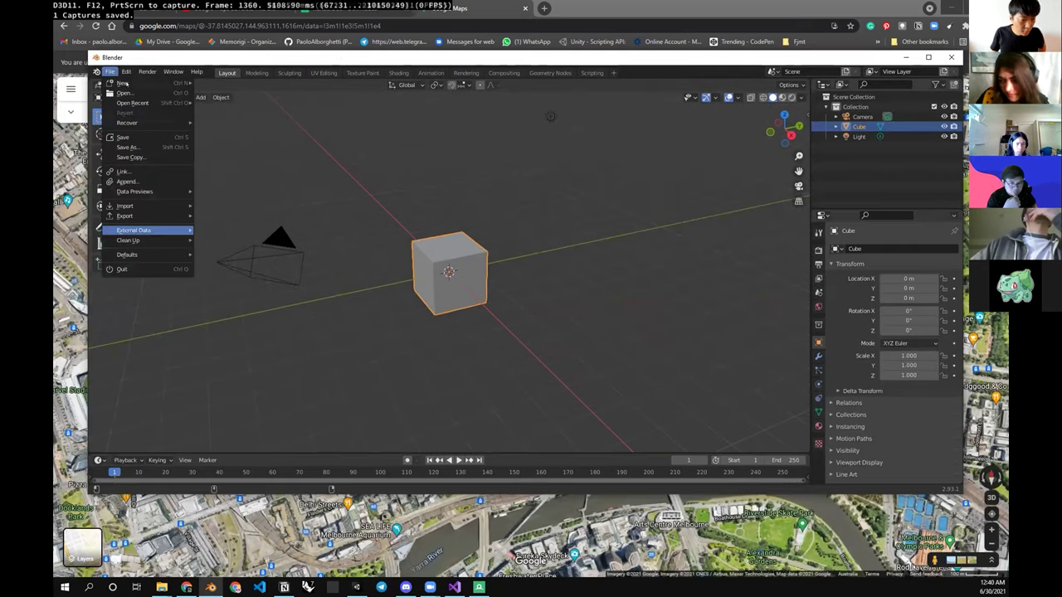
mouse_move(124, 84)
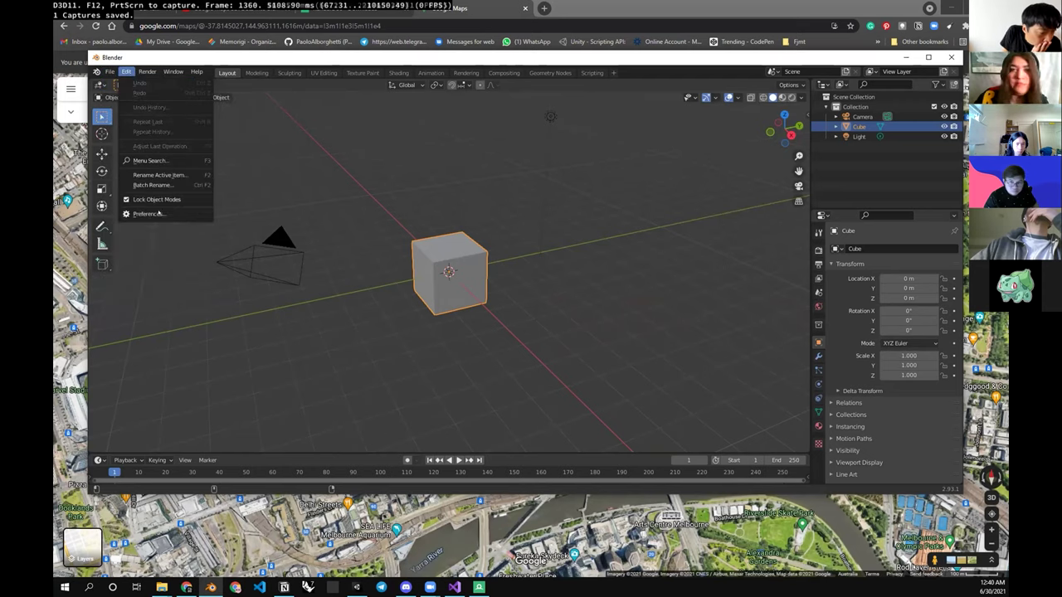
click(148, 214)
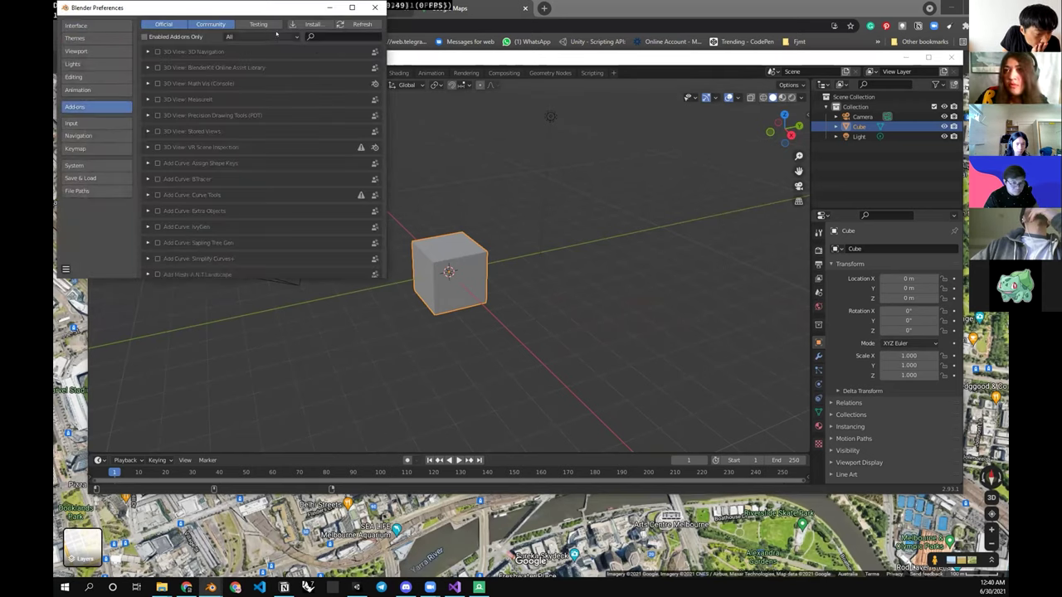
click(313, 24)
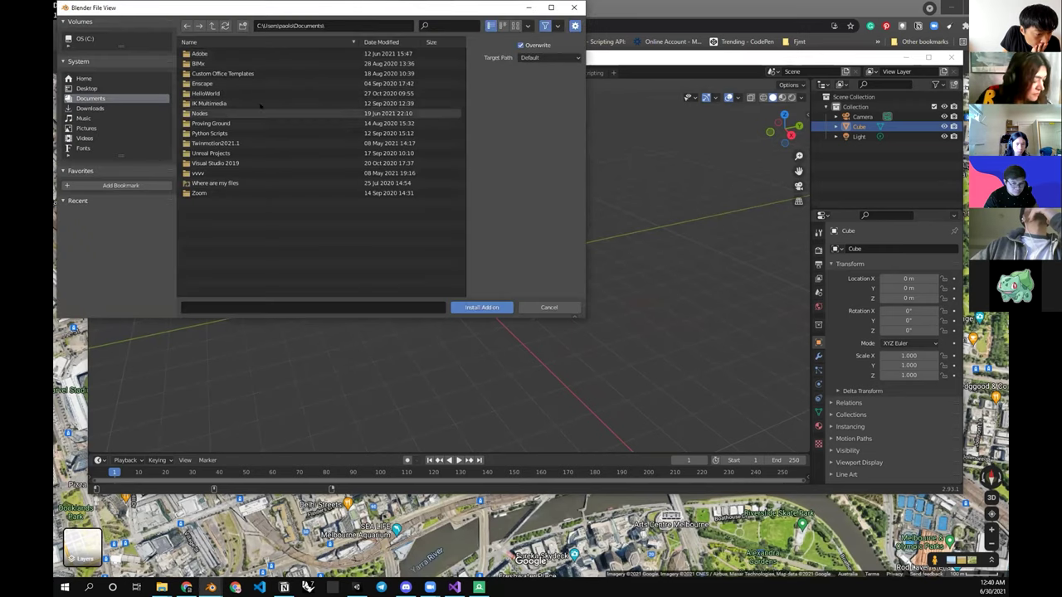
Install the Maps Models Importer add-on from the plugin folder under Day02 of the workshop files and close the preferences
click(88, 88)
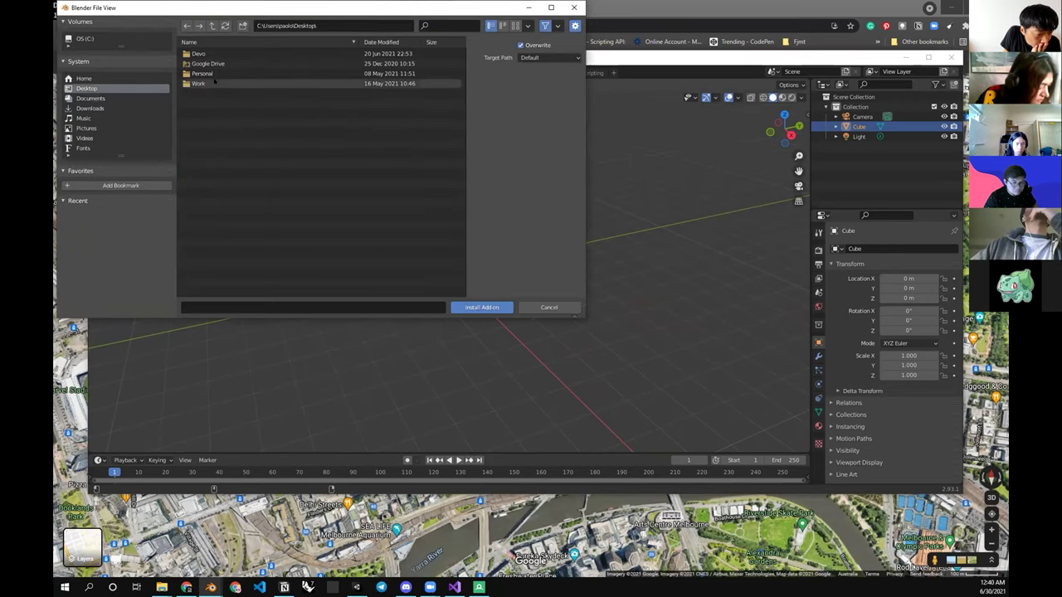
double_click(199, 54)
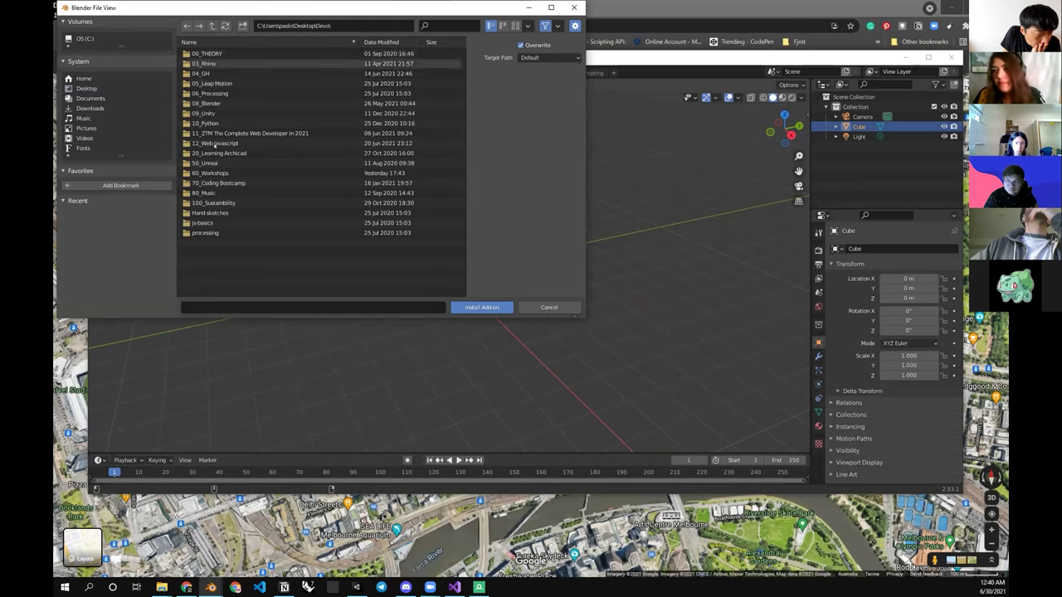
double_click(218, 173)
double_click(222, 54)
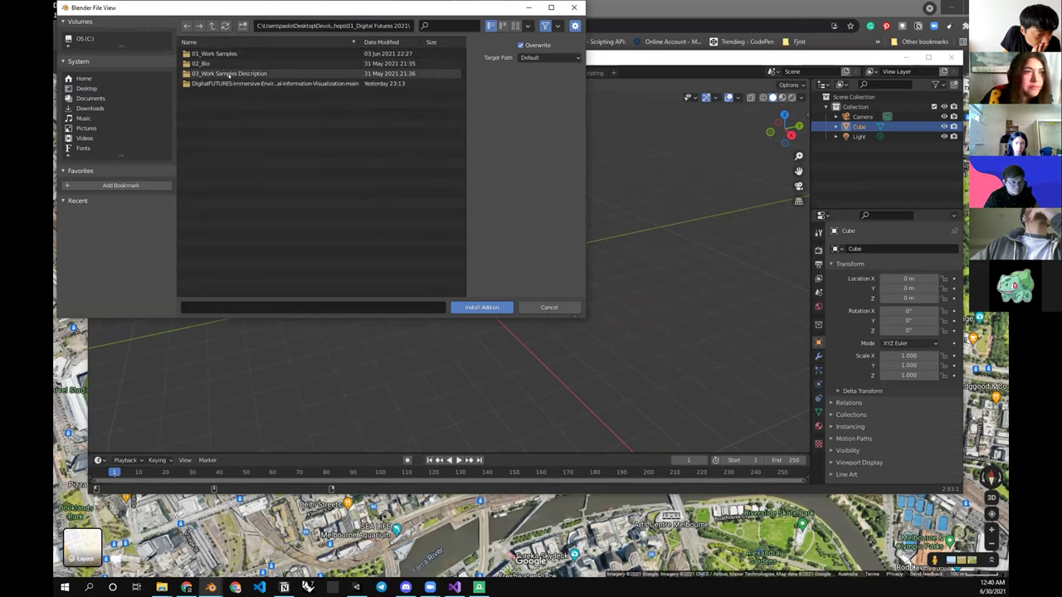
double_click(230, 83)
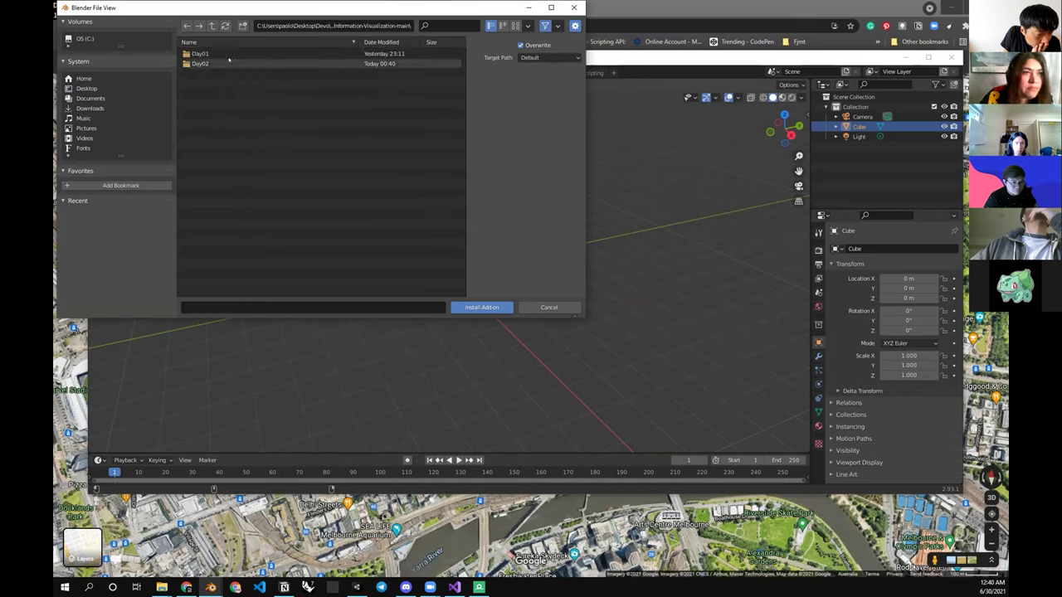
double_click(229, 61)
double_click(230, 53)
double_click(228, 73)
click(231, 54)
click(493, 307)
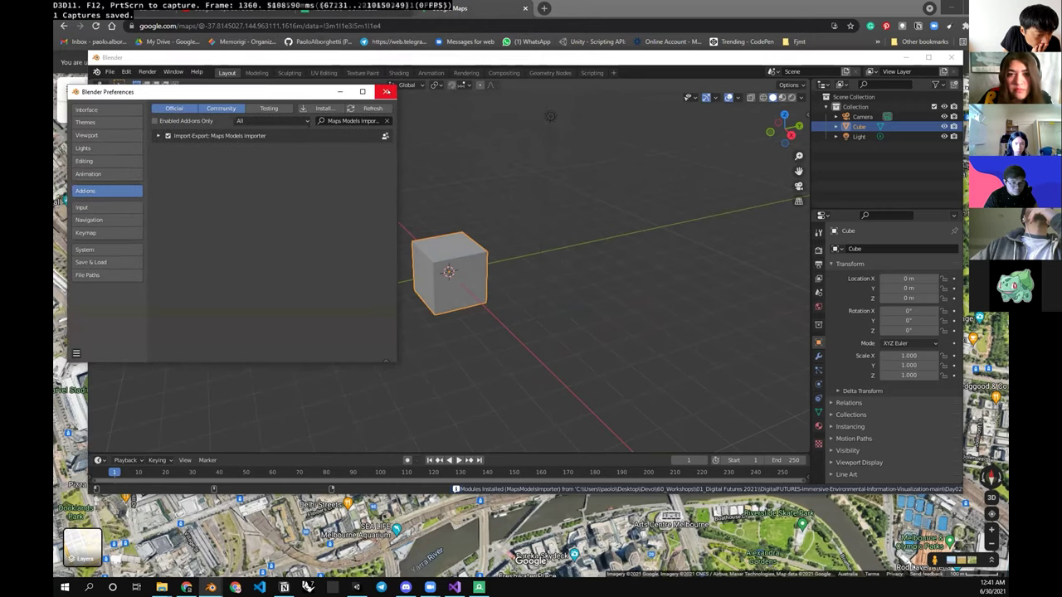
click(387, 92)
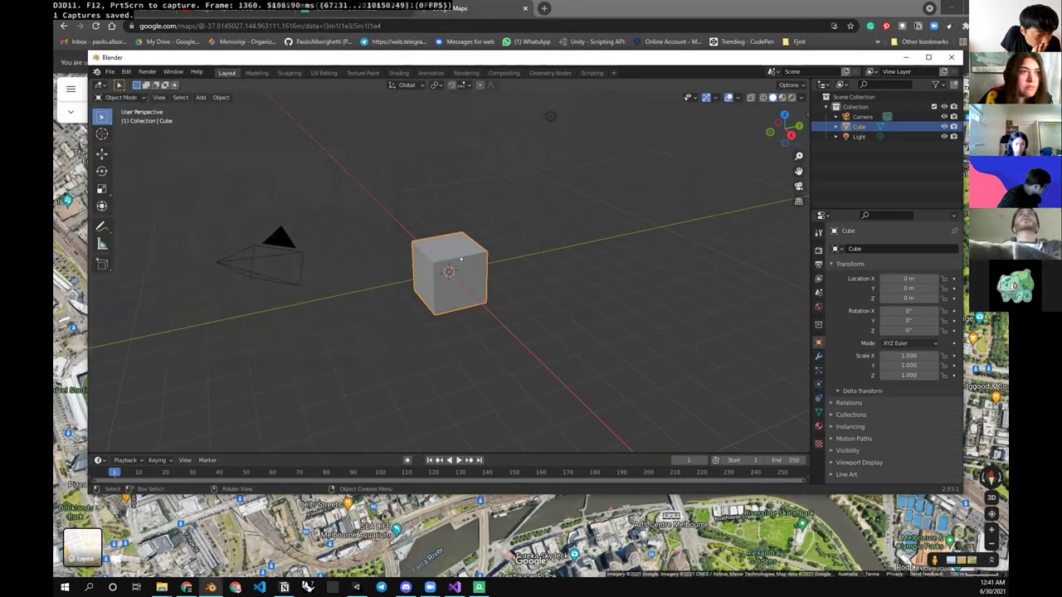
Delete the default cube and start a Google Maps Capture (.rdc) import
key(Delete)
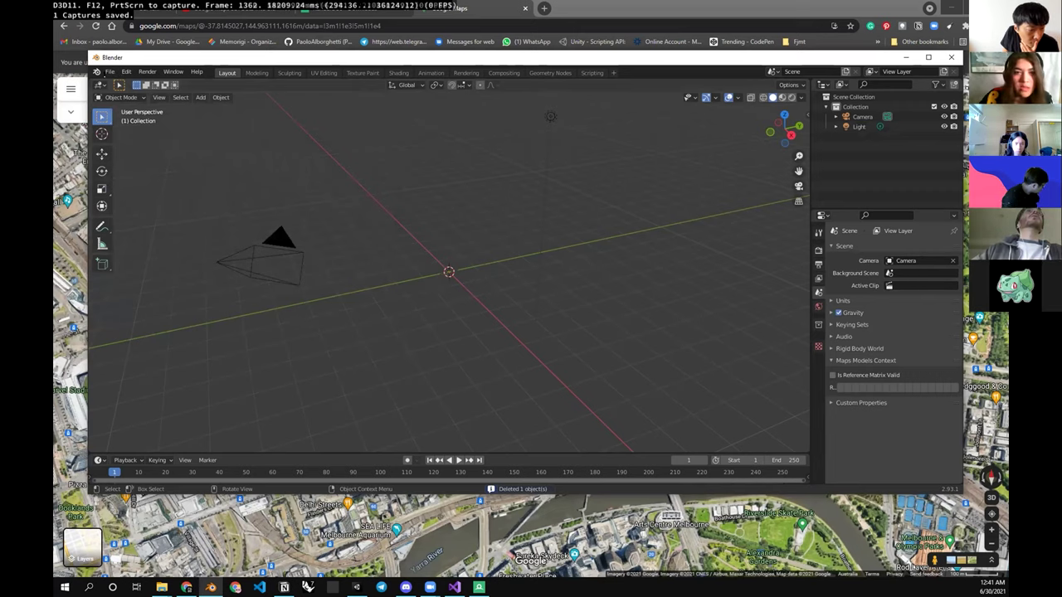
click(109, 72)
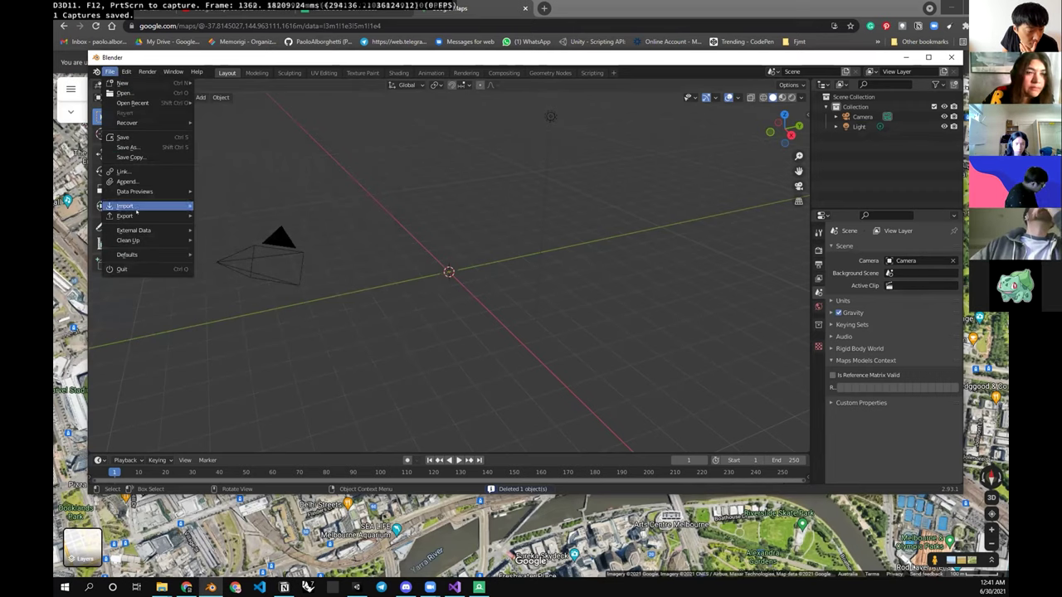
mouse_move(144, 208)
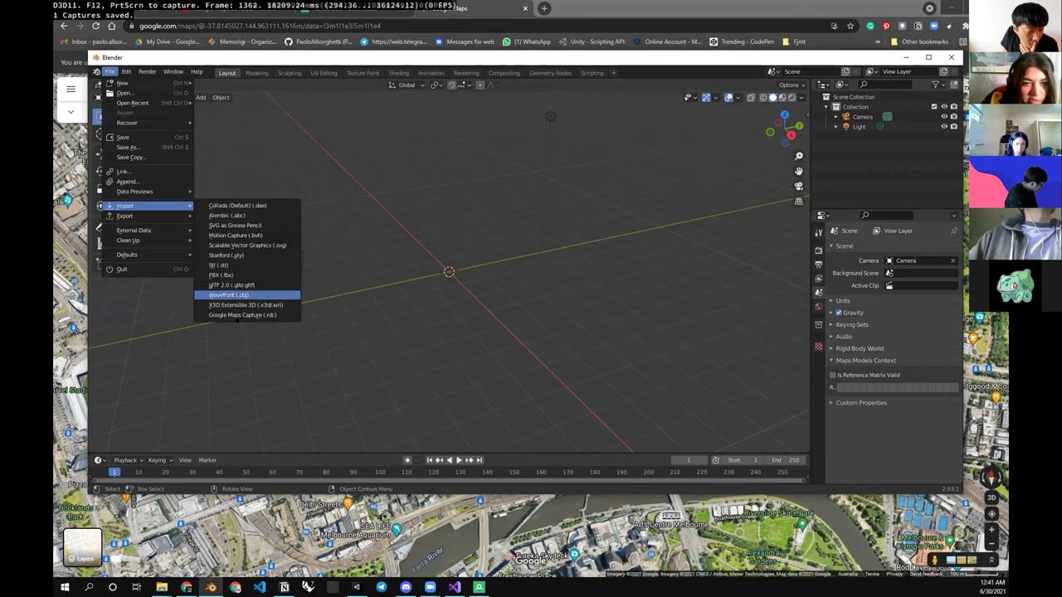
click(241, 316)
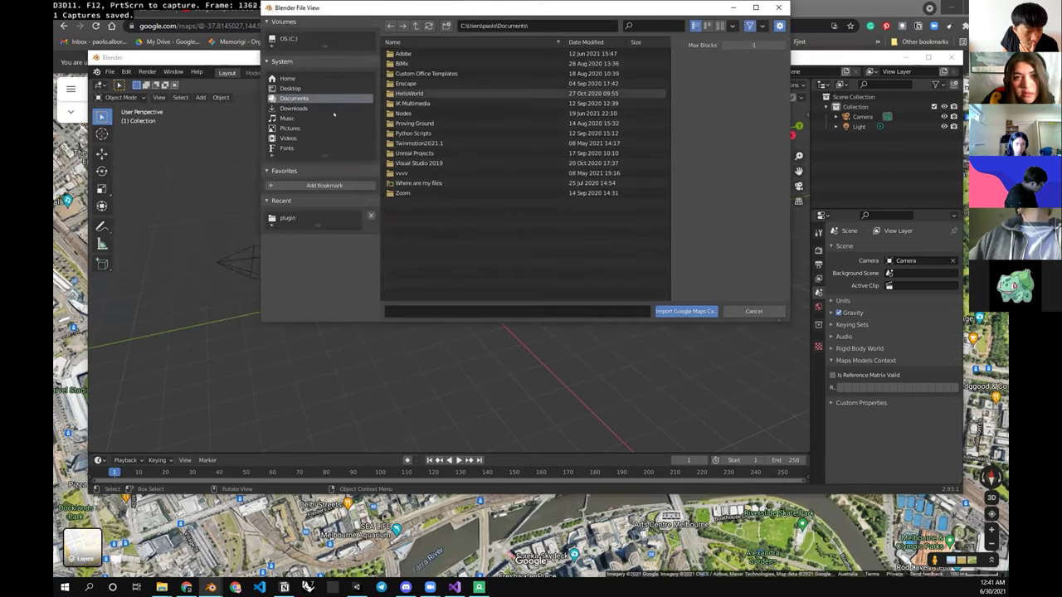
Import "MElbourne Model.rdc" from the Exported Model folder in Day02 of the DigitalFUTURES project on the Desktop
click(290, 88)
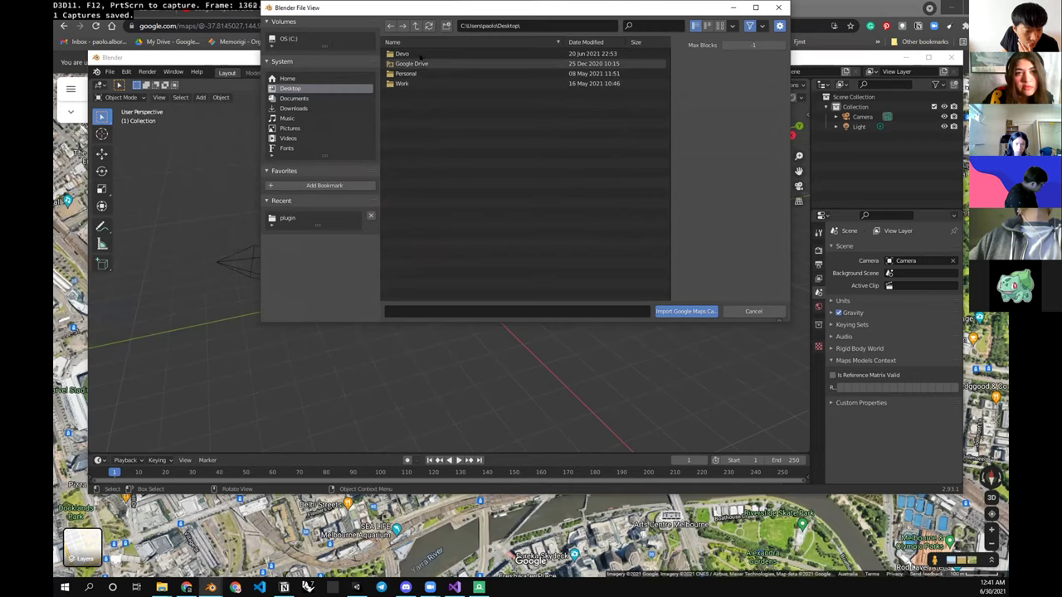
double_click(411, 53)
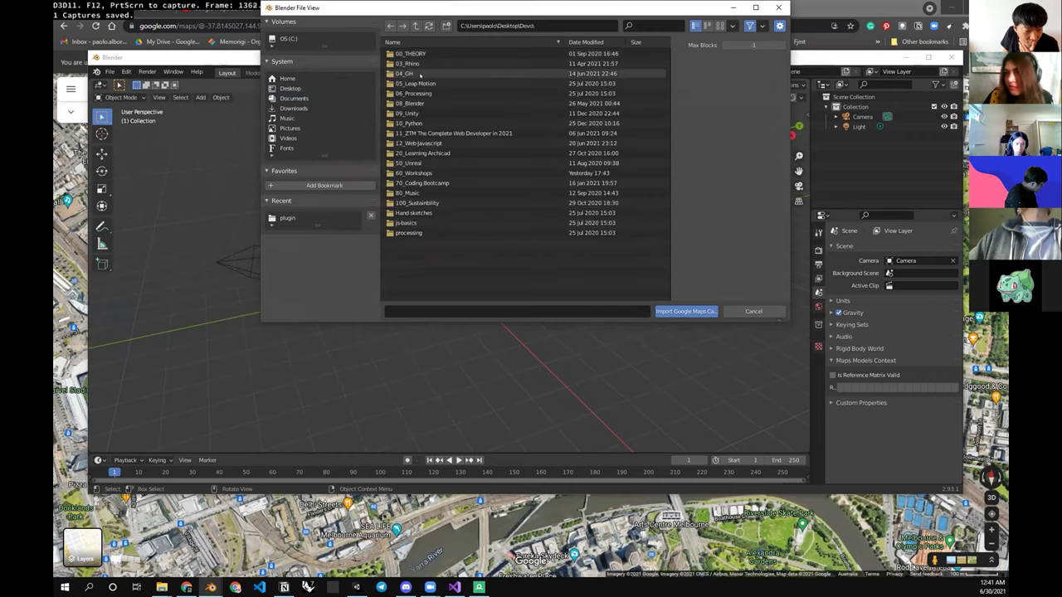
double_click(419, 173)
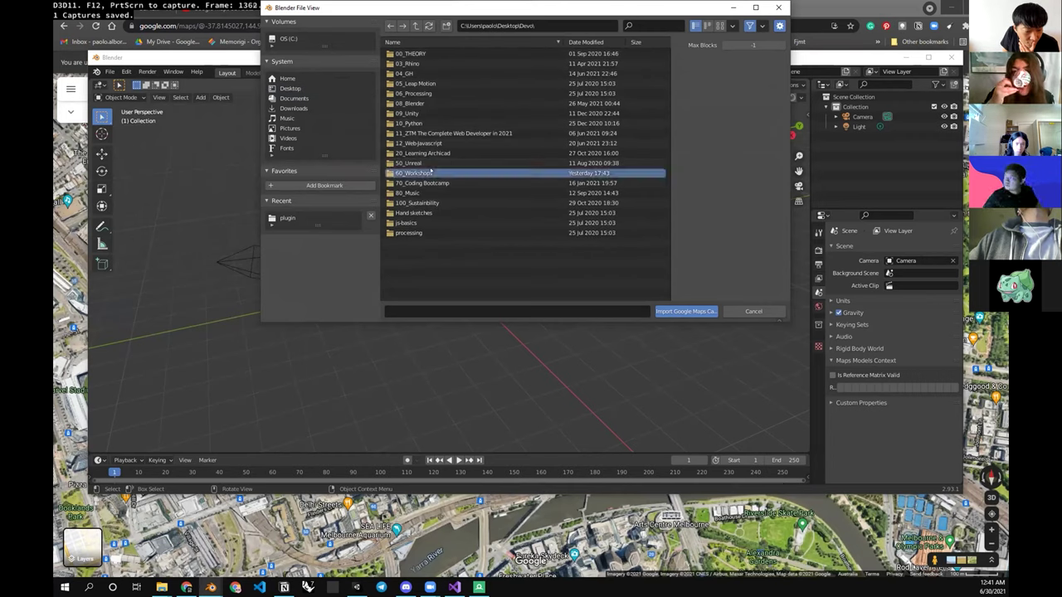
double_click(427, 54)
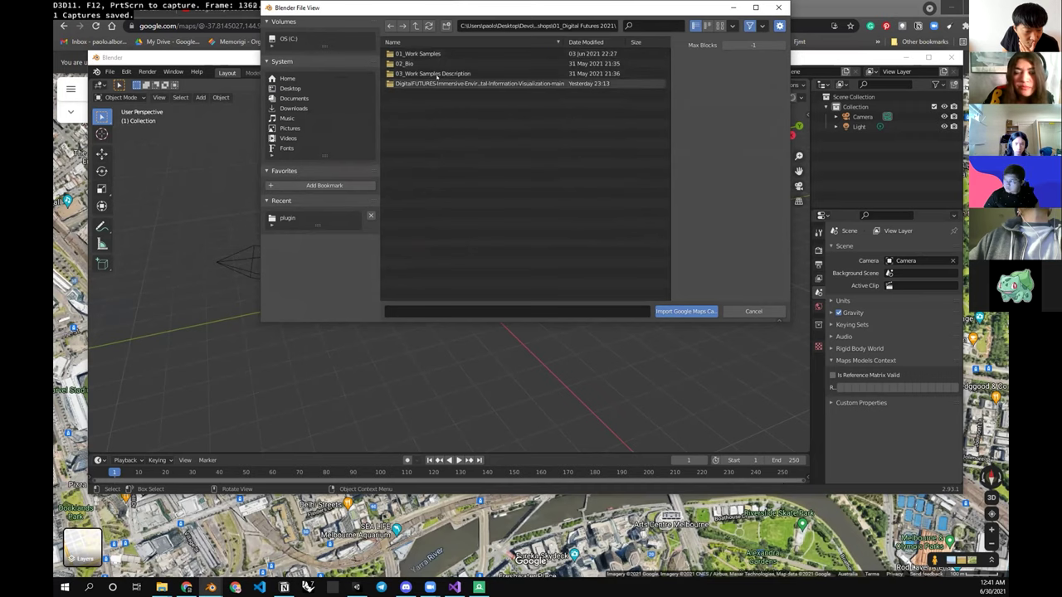
double_click(437, 83)
double_click(440, 64)
double_click(440, 64)
click(427, 53)
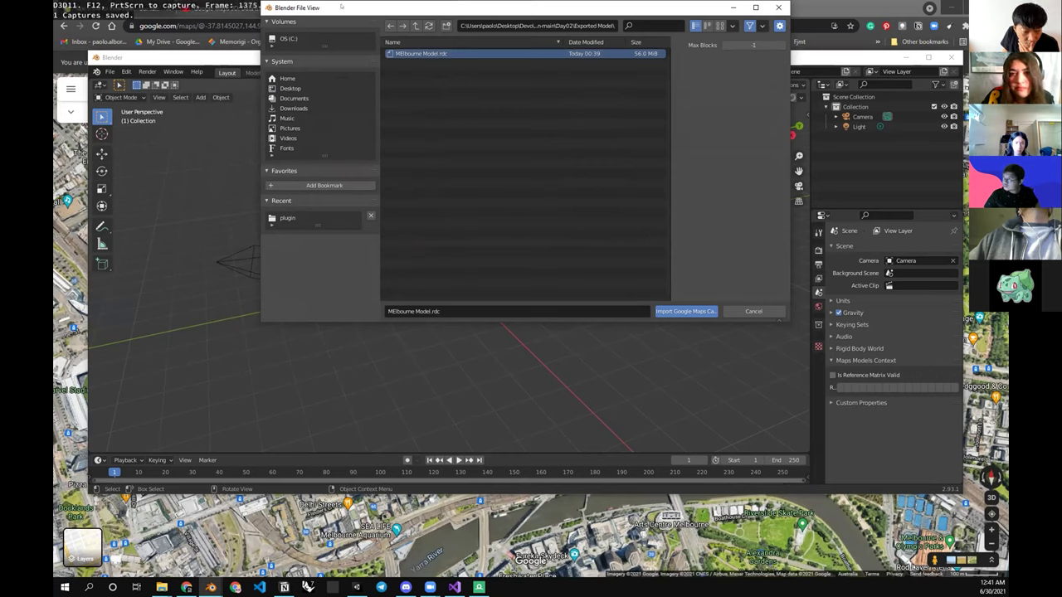
drag(514, 8, 514, 68)
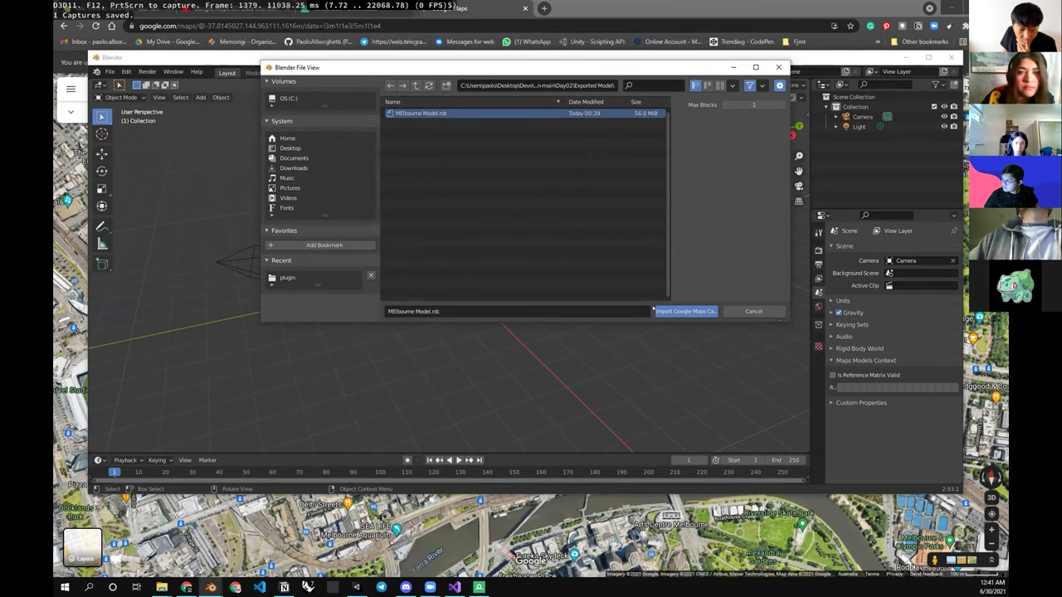
click(669, 312)
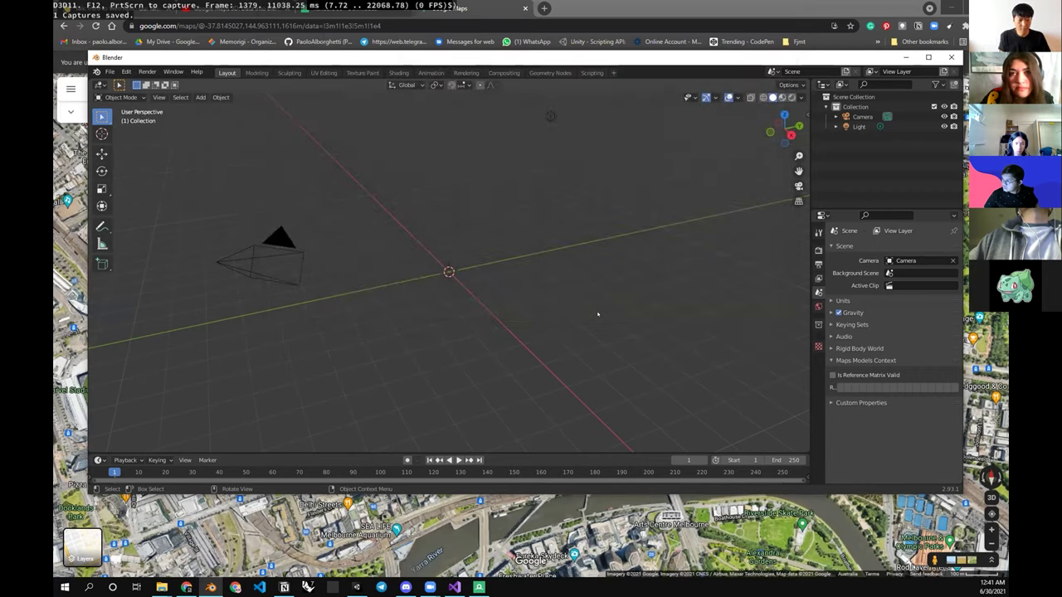